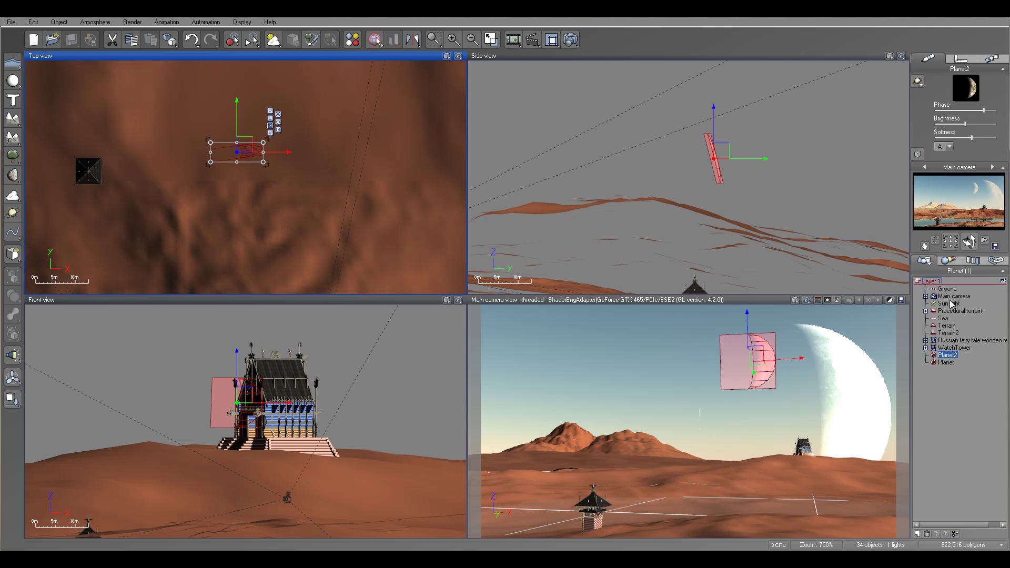
Step: Select the sun light and move it in the top view to just outside the terrain's +X edge
{"action": "scroll", "coordinate": [278, 177], "scroll_direction": "down", "scroll_amount": 10}
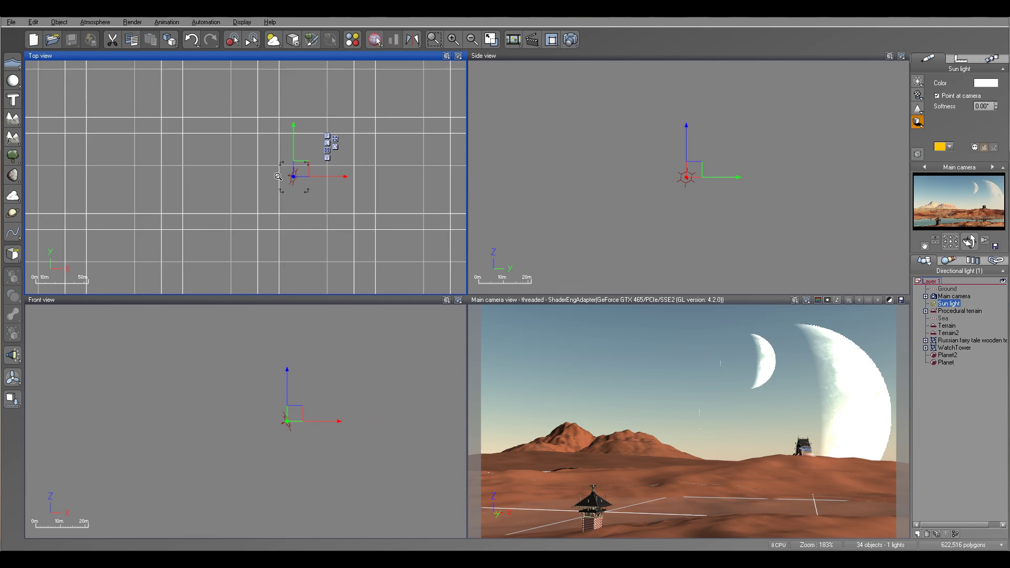
{"action": "right_click_drag", "start_coordinate": [155, 164], "coordinate": [267, 257]}
{"action": "left_click_drag", "start_coordinate": [401, 266], "coordinate": [357, 110]}
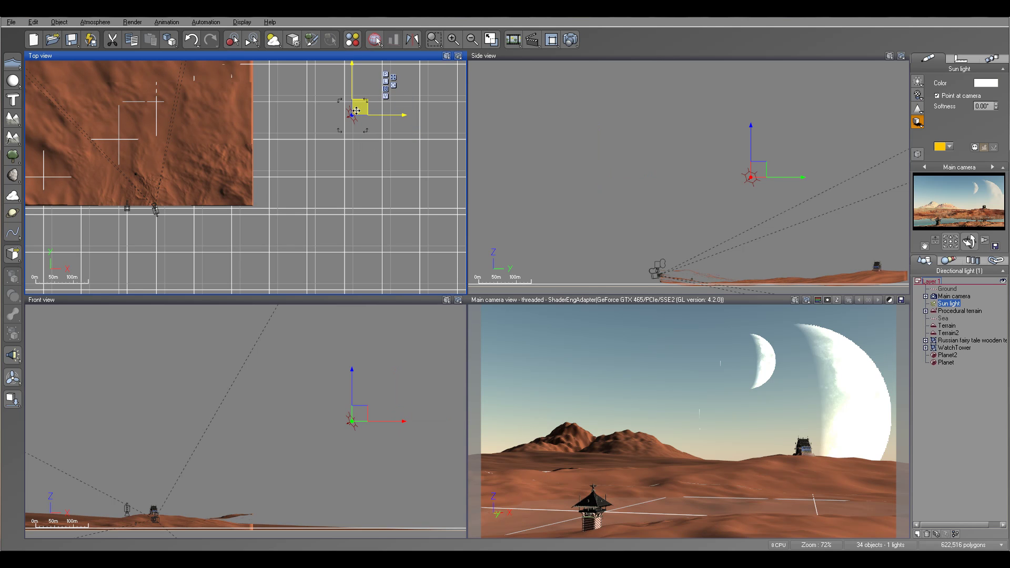
{"action": "left_click_drag", "start_coordinate": [357, 111], "coordinate": [296, 63]}
{"action": "right_click_drag", "start_coordinate": [285, 166], "coordinate": [382, 231]}
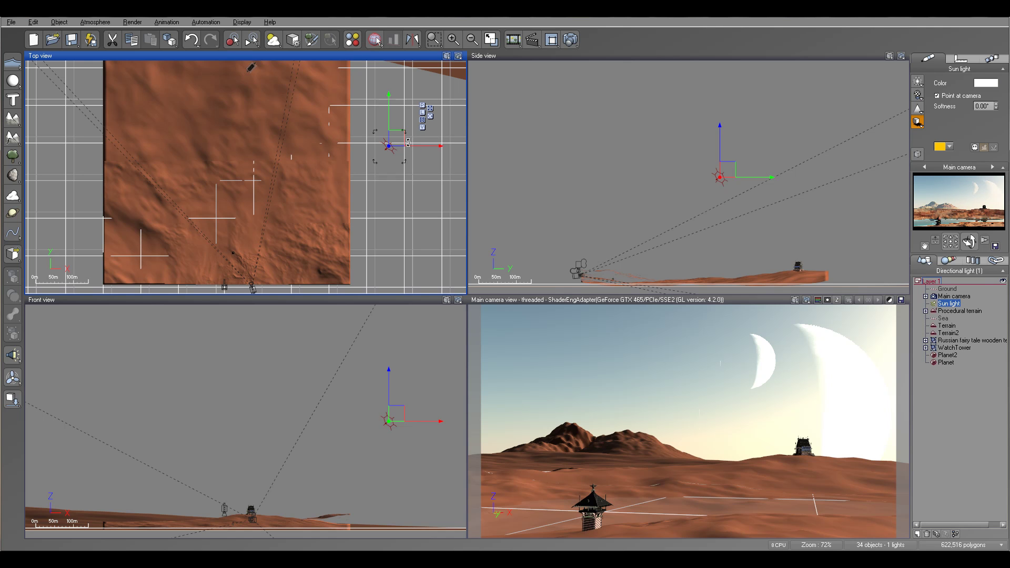
{"action": "left_click_drag", "start_coordinate": [398, 136], "coordinate": [380, 119]}
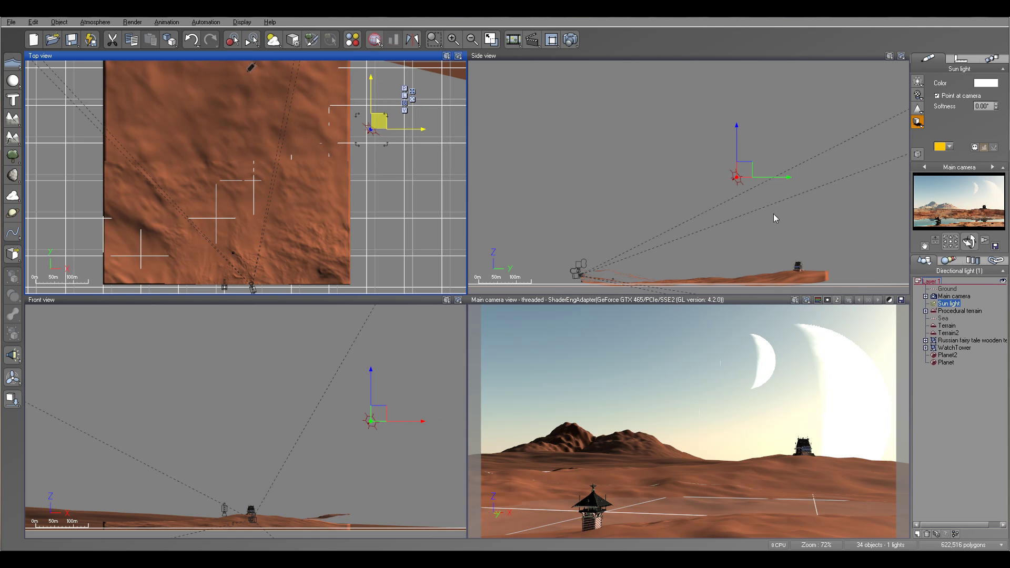
Step: Lower the sun light close to the horizon in the side view and shift it onto the terrain's +X edge
{"action": "right_click_drag", "start_coordinate": [802, 224], "coordinate": [702, 174]}
{"action": "left_click_drag", "start_coordinate": [642, 89], "coordinate": [647, 149]}
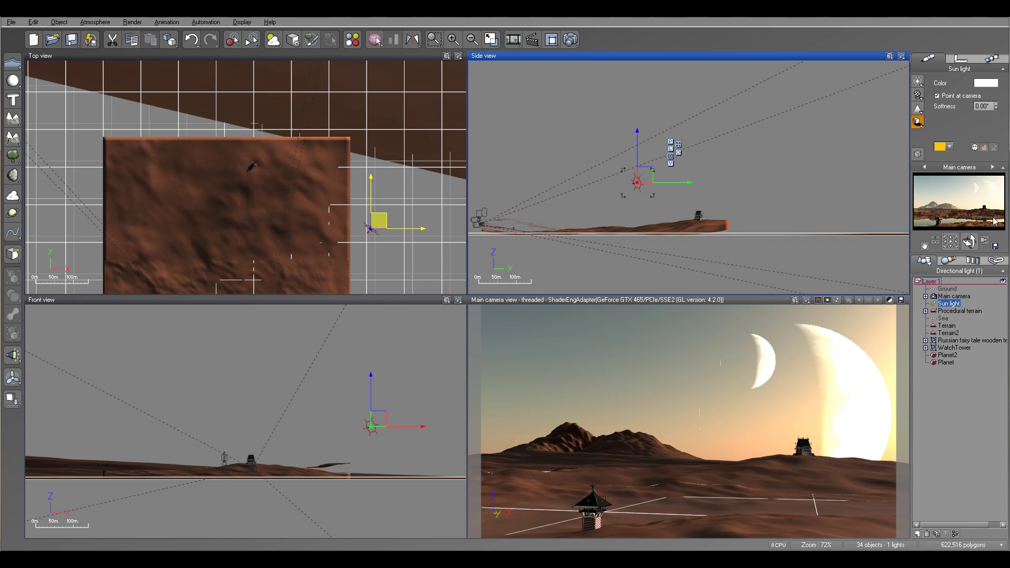
{"action": "right_click_drag", "start_coordinate": [314, 216], "coordinate": [337, 148]}
{"action": "right_click_drag", "start_coordinate": [345, 197], "coordinate": [358, 151]}
{"action": "left_click_drag", "start_coordinate": [416, 111], "coordinate": [393, 101]}
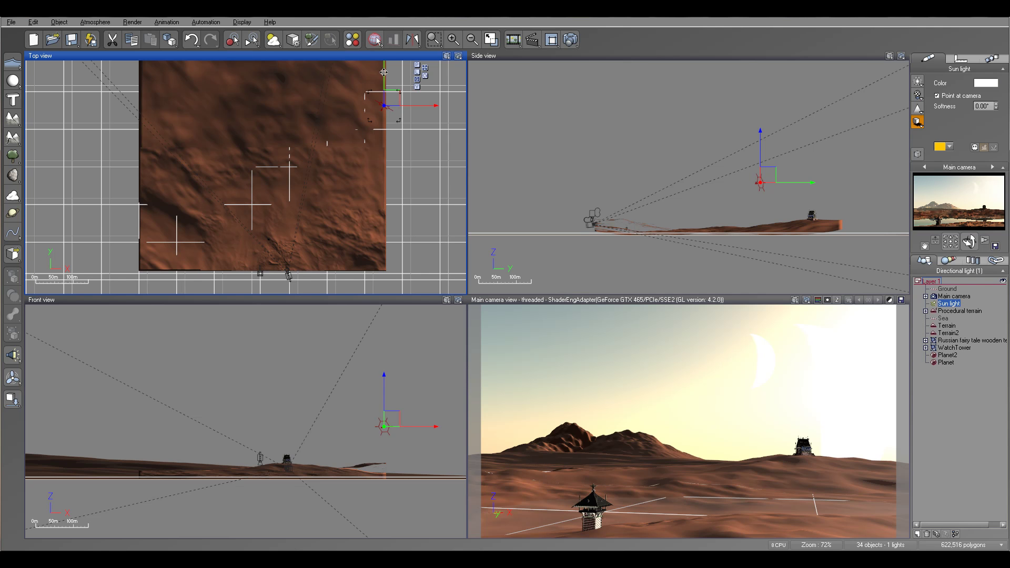
{"action": "right_click_drag", "start_coordinate": [768, 175], "coordinate": [729, 177]}
{"action": "left_click_drag", "start_coordinate": [721, 148], "coordinate": [723, 160]}
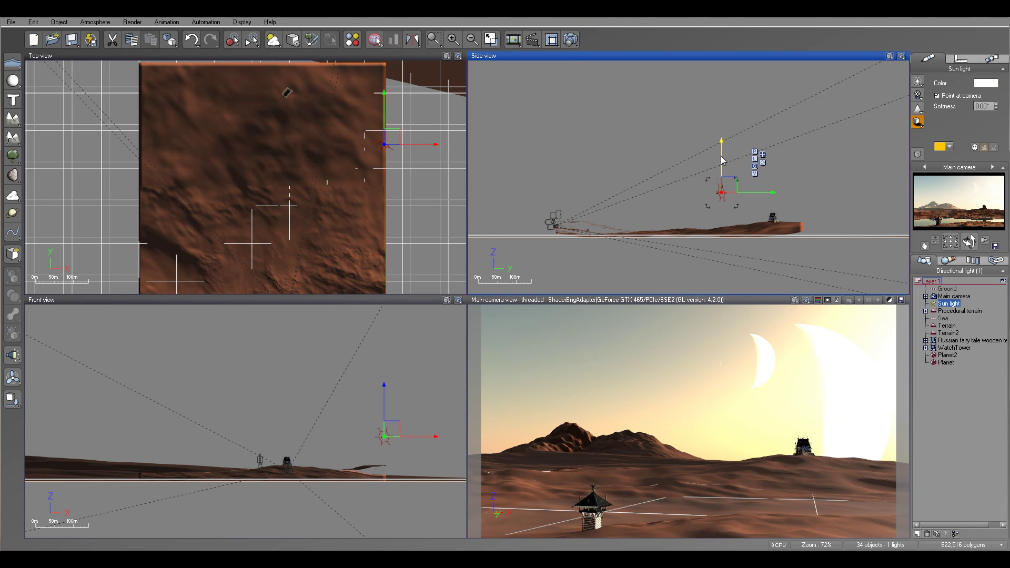
Step: Open the Atmosphere Editor and set the lighting model to Global radiosity
{"action": "left_click", "coordinate": [96, 22]}
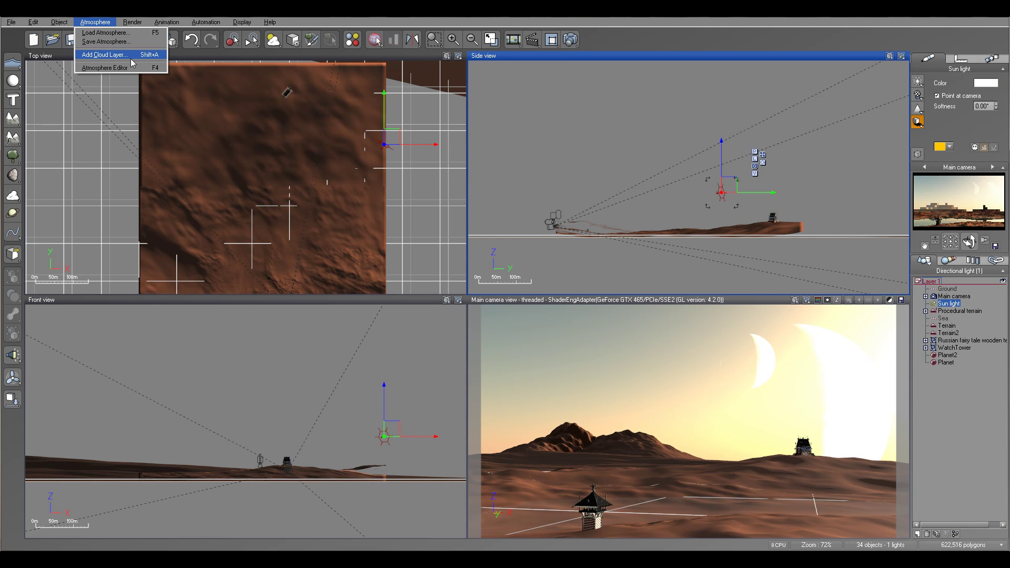
{"action": "left_click", "coordinate": [133, 68]}
{"action": "left_click_drag", "start_coordinate": [1006, 141], "coordinate": [528, 91]}
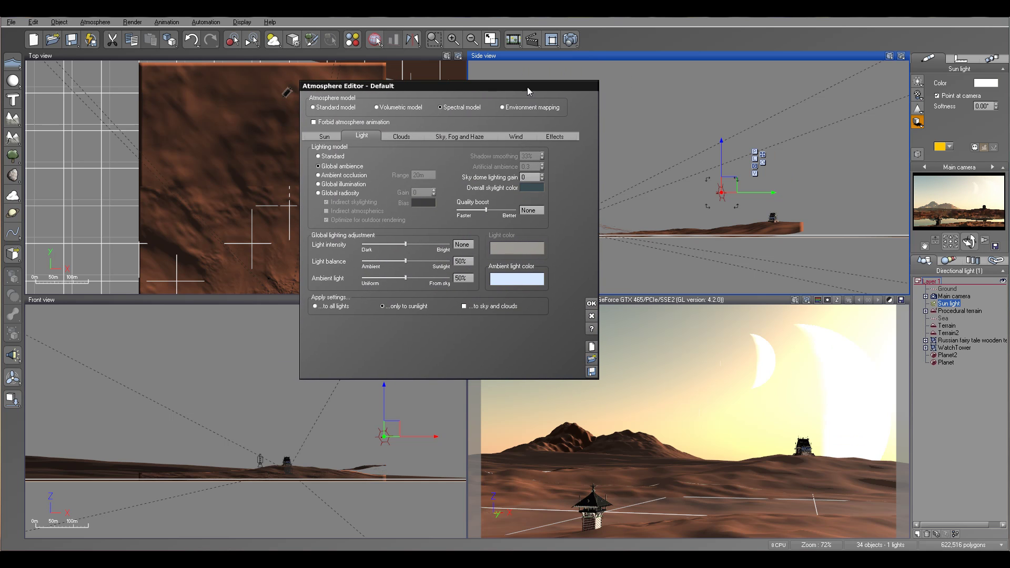
{"action": "left_click", "coordinate": [341, 194]}
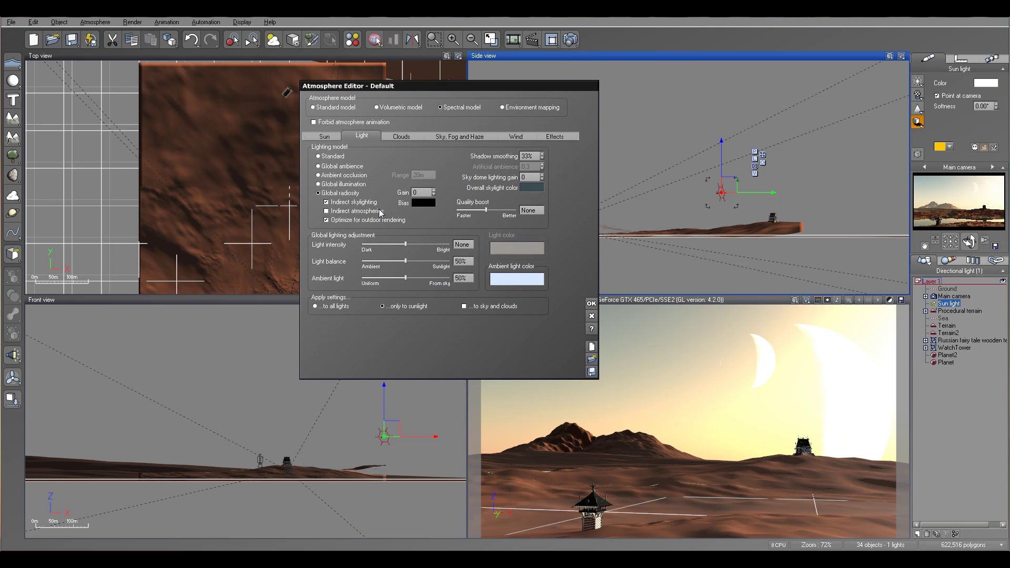
Step: Set the ambient light color to dark blue (RGB 0, 50, 104) and the light balance to 33%
{"action": "right_click", "coordinate": [516, 276]}
{"action": "left_click", "coordinate": [542, 285]}
{"action": "left_click_drag", "start_coordinate": [718, 198], "coordinate": [722, 242]}
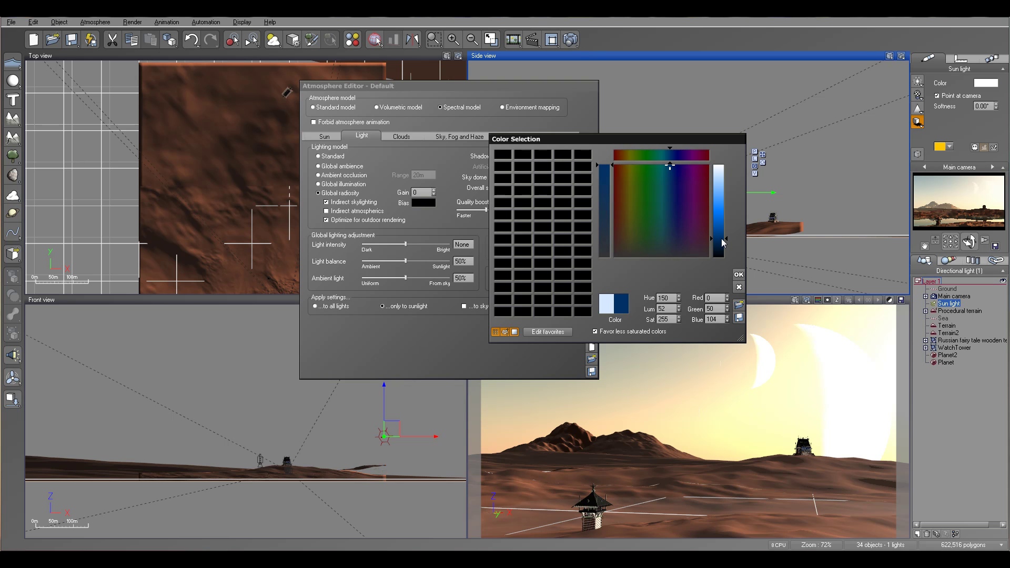
{"action": "left_click", "coordinate": [739, 275]}
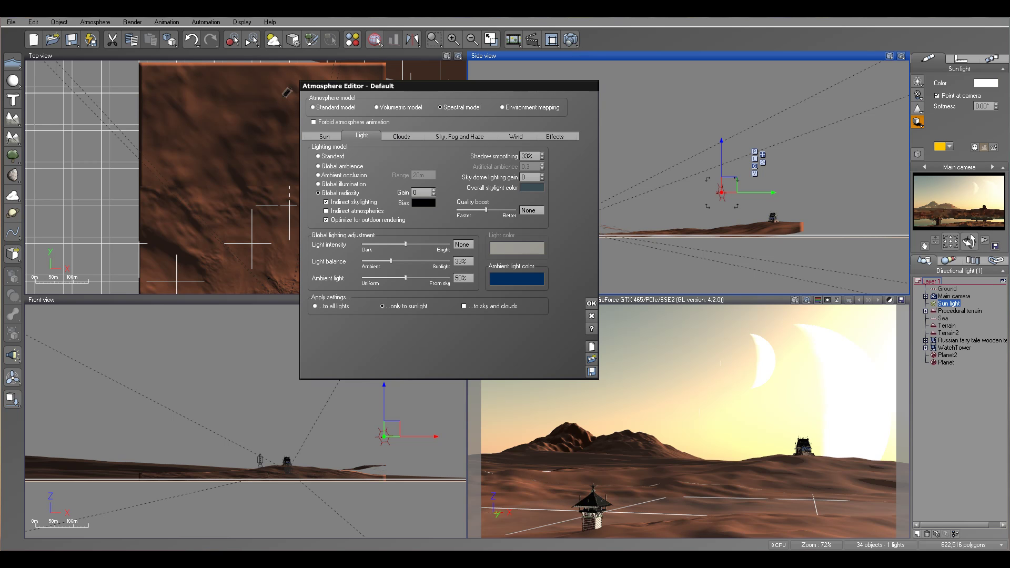
Step: Set the sky color to dark blue (RGB 1, 31, 73), sky mean altitude to 5.372 km and haze ground density to 23%
{"action": "left_click", "coordinate": [466, 138]}
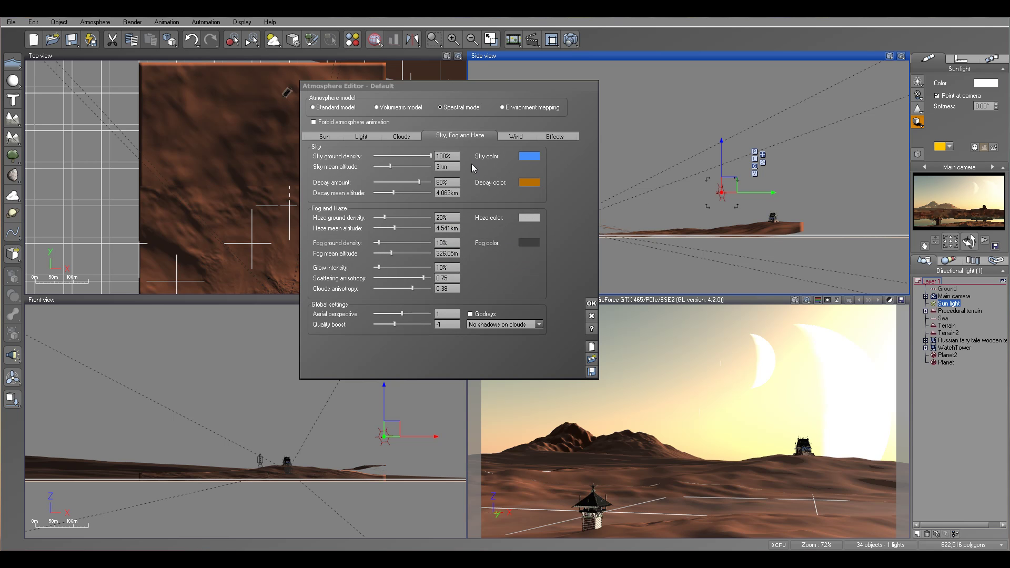
{"action": "left_click", "coordinate": [530, 160]}
{"action": "left_click", "coordinate": [553, 163]}
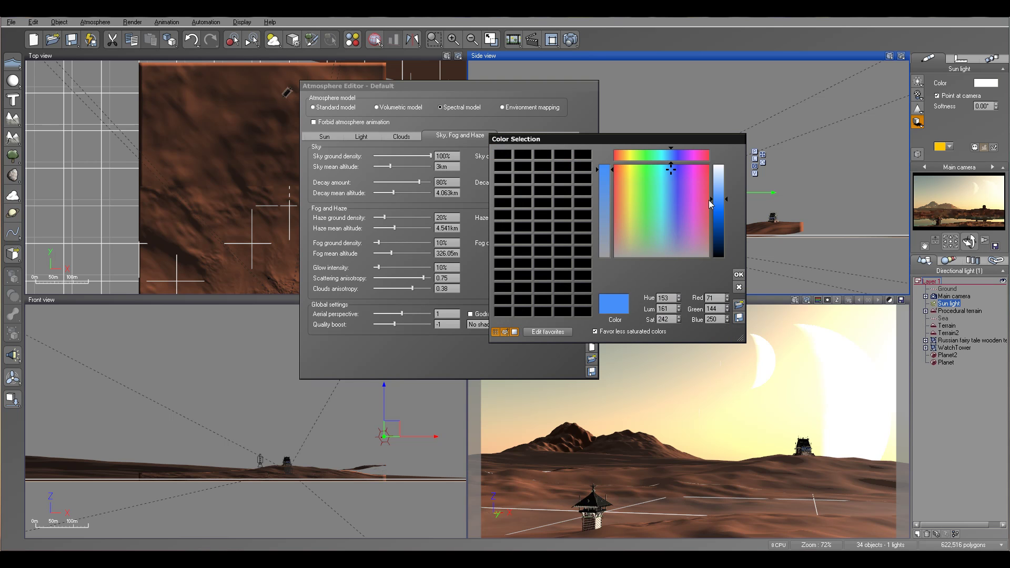
{"action": "left_click_drag", "start_coordinate": [719, 203], "coordinate": [721, 251]}
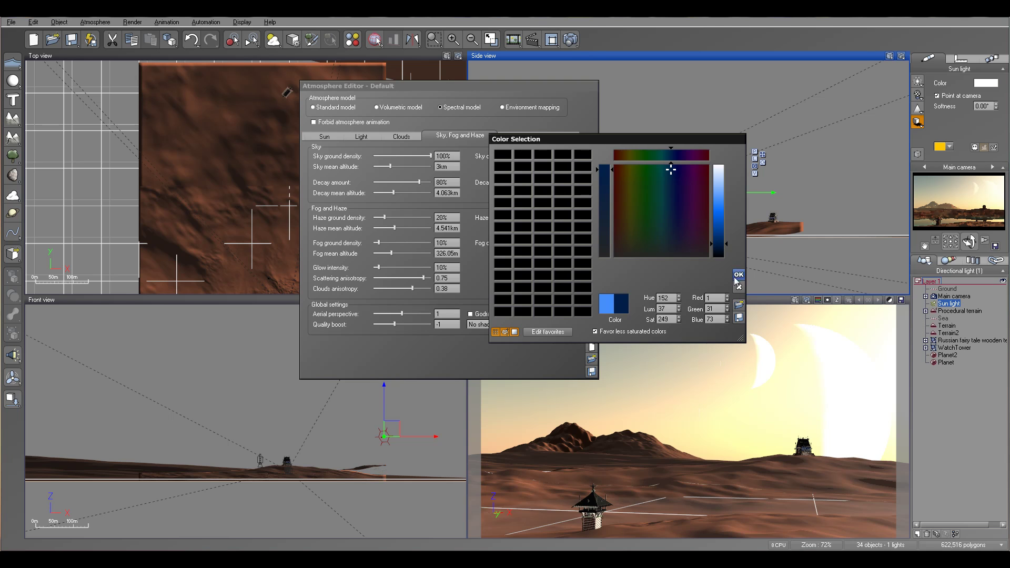
{"action": "left_click", "coordinate": [739, 274]}
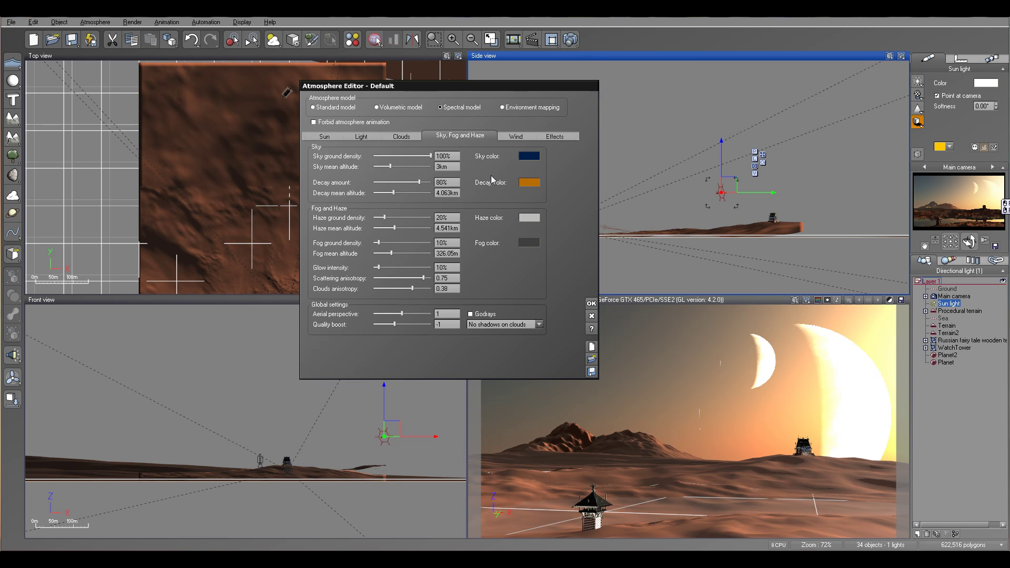
{"action": "left_click_drag", "start_coordinate": [396, 168], "coordinate": [404, 167]}
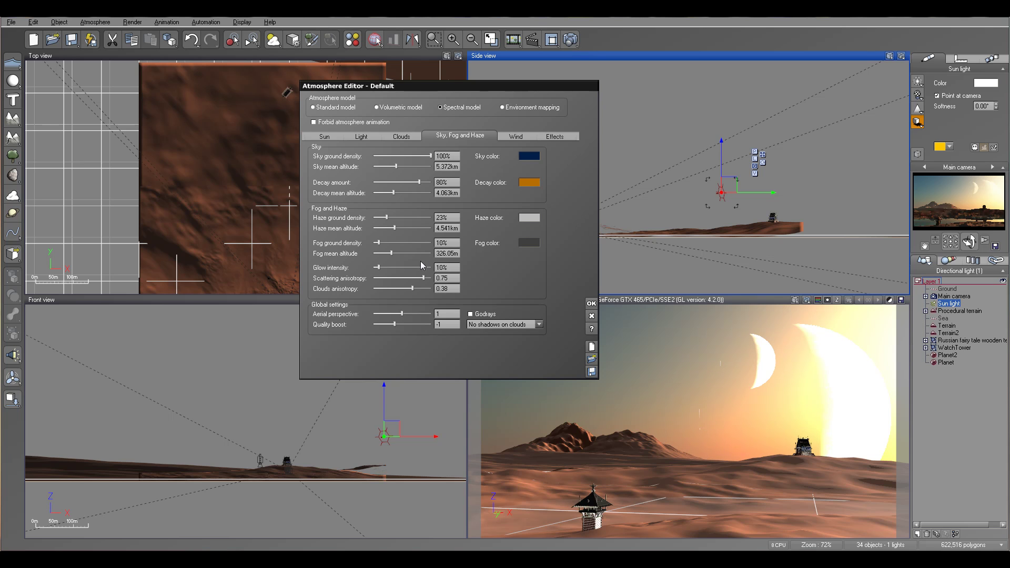
Step: Set the fog ground density to 35% and the fog color to a dark blue-gray
{"action": "left_click_drag", "start_coordinate": [398, 243], "coordinate": [411, 243]}
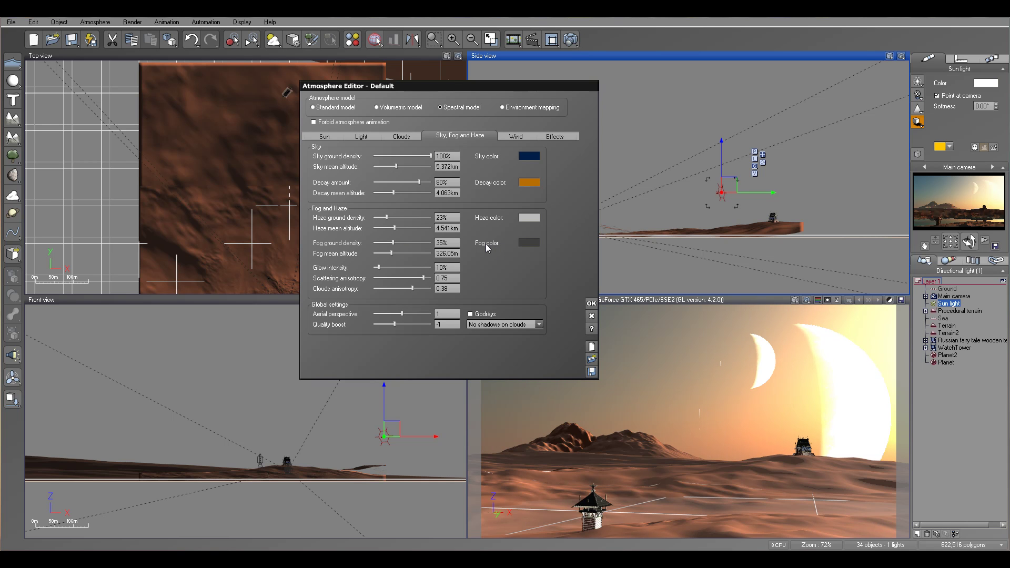
{"action": "right_click", "coordinate": [524, 242]}
{"action": "left_click", "coordinate": [542, 250]}
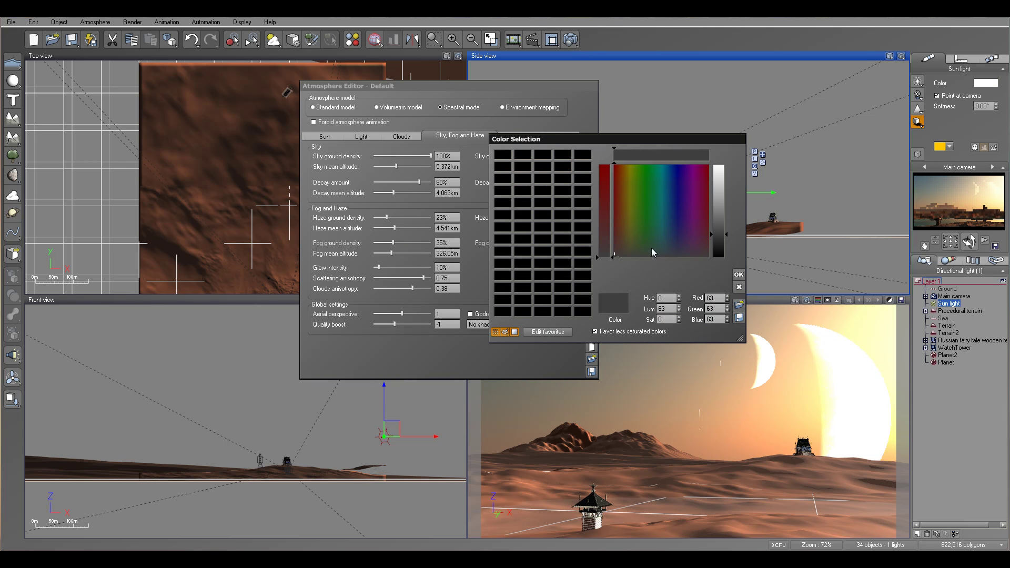
{"action": "left_click_drag", "start_coordinate": [661, 246], "coordinate": [720, 247]}
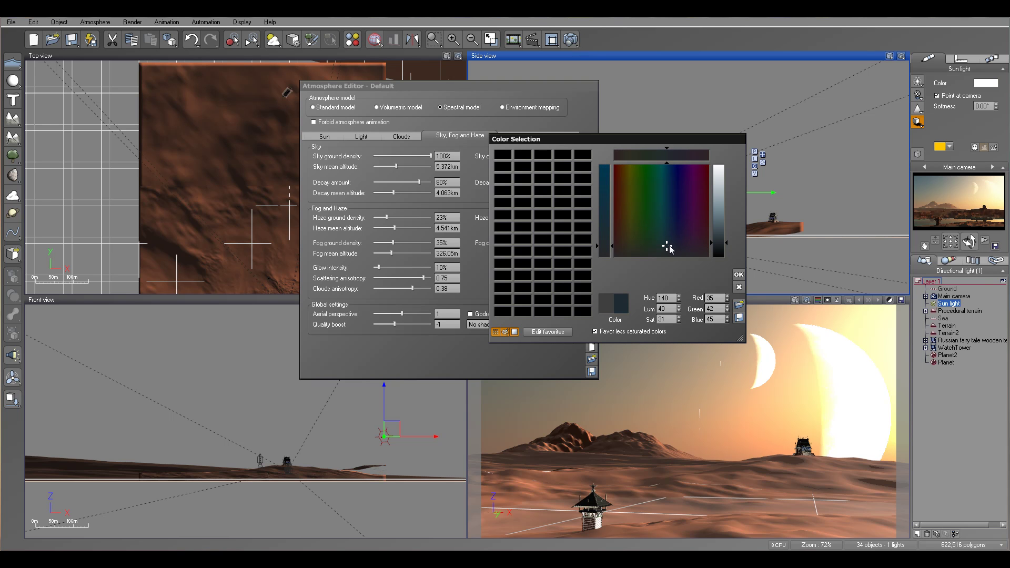
{"action": "left_click", "coordinate": [739, 275]}
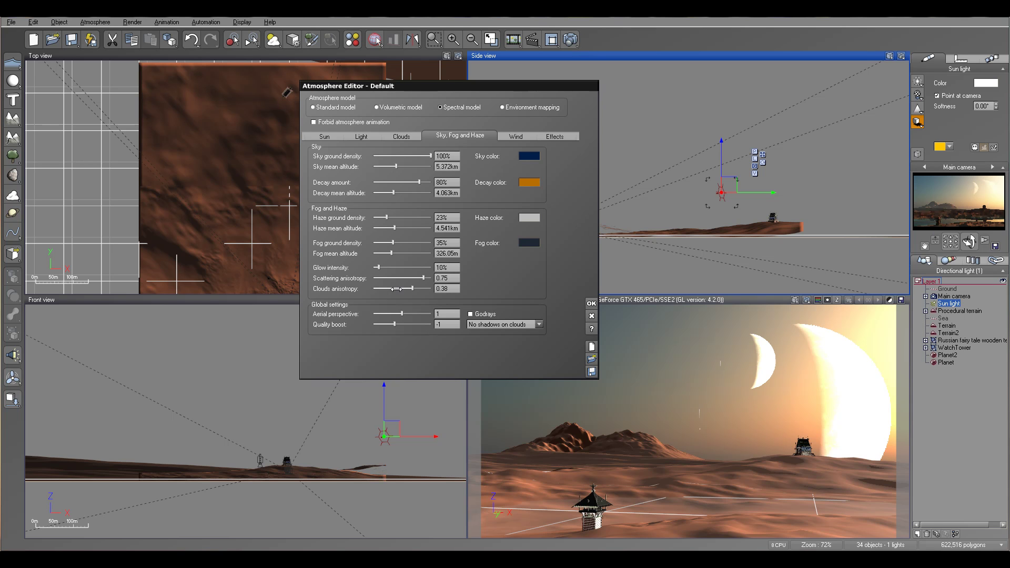
Step: Set the atmosphere's glow intensity to 16%, scattering anisotropy to 0.86 and aerial perspective to 5.2
{"action": "left_click_drag", "start_coordinate": [403, 313], "coordinate": [430, 316]}
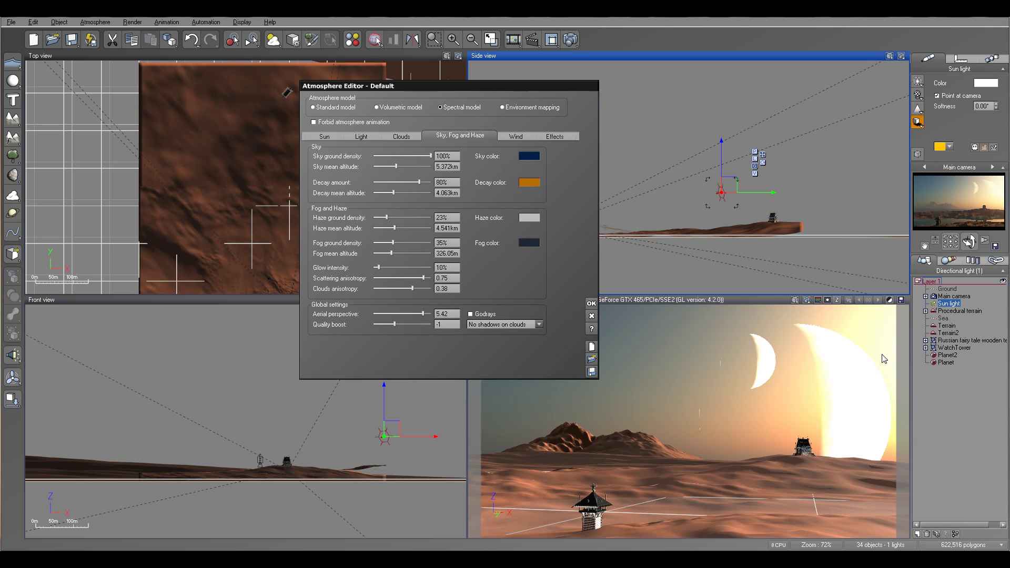
{"action": "left_click_drag", "start_coordinate": [425, 90], "coordinate": [597, 107]}
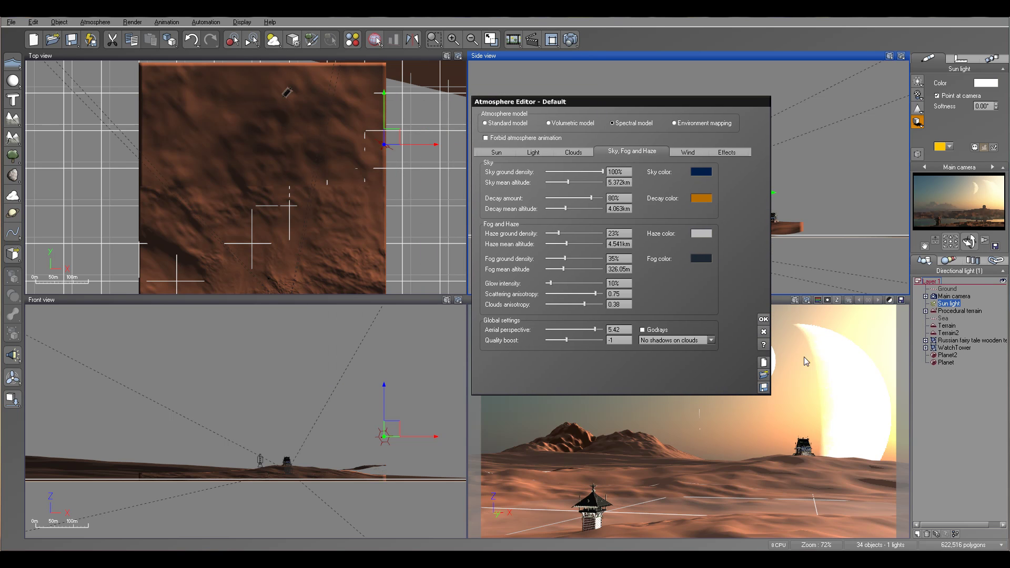
{"action": "left_click_drag", "start_coordinate": [597, 297], "coordinate": [598, 297]}
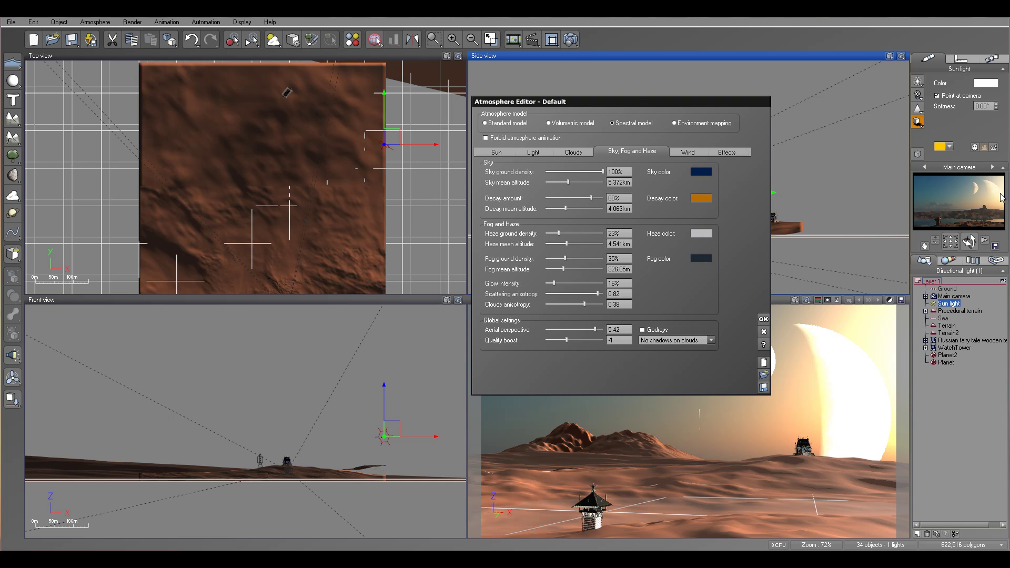
{"action": "left_click_drag", "start_coordinate": [599, 294], "coordinate": [600, 294]}
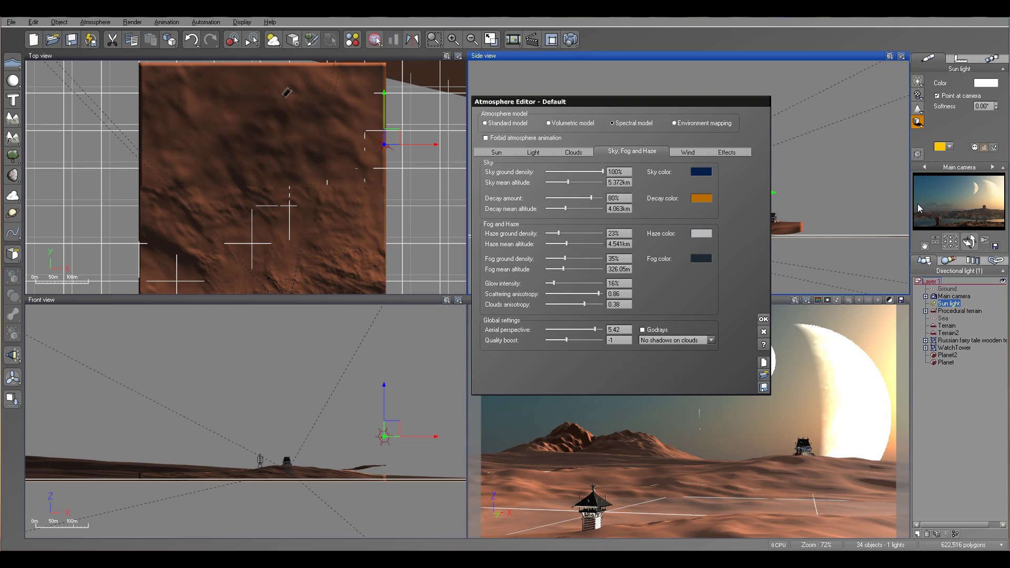
{"action": "left_click_drag", "start_coordinate": [596, 330], "coordinate": [576, 330]}
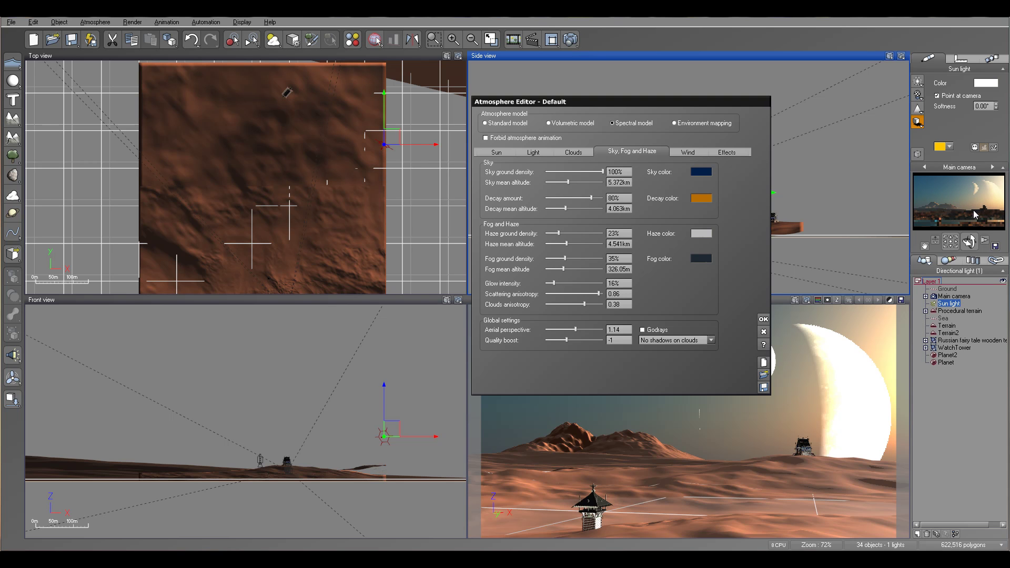
{"action": "left_click_drag", "start_coordinate": [575, 330], "coordinate": [601, 331]}
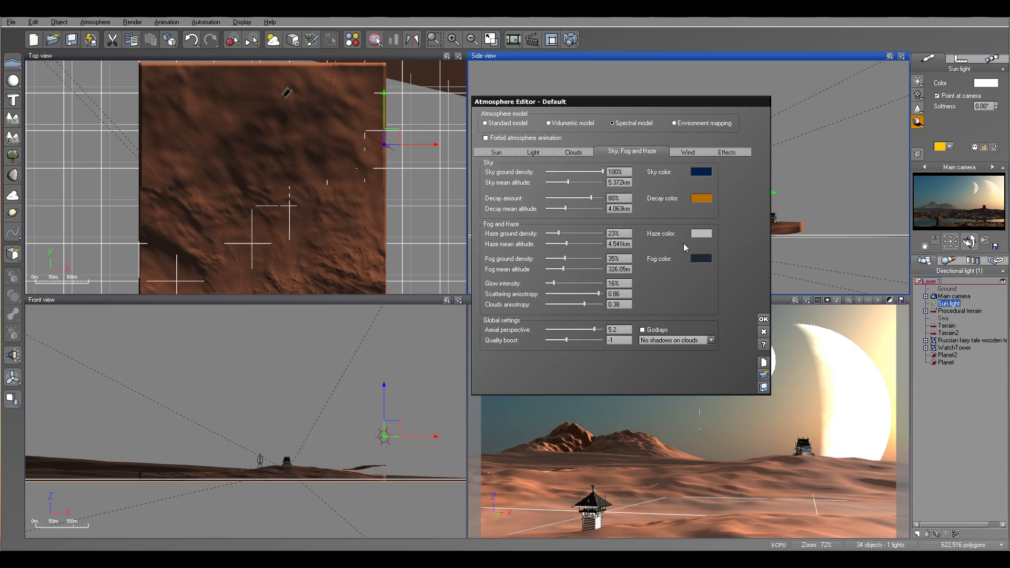
Step: Nudge the sun light slightly outward from the terrain's +X edge and lower it a little more
{"action": "left_click_drag", "start_coordinate": [662, 102], "coordinate": [641, 100]}
{"action": "left_click_drag", "start_coordinate": [391, 137], "coordinate": [416, 149]}
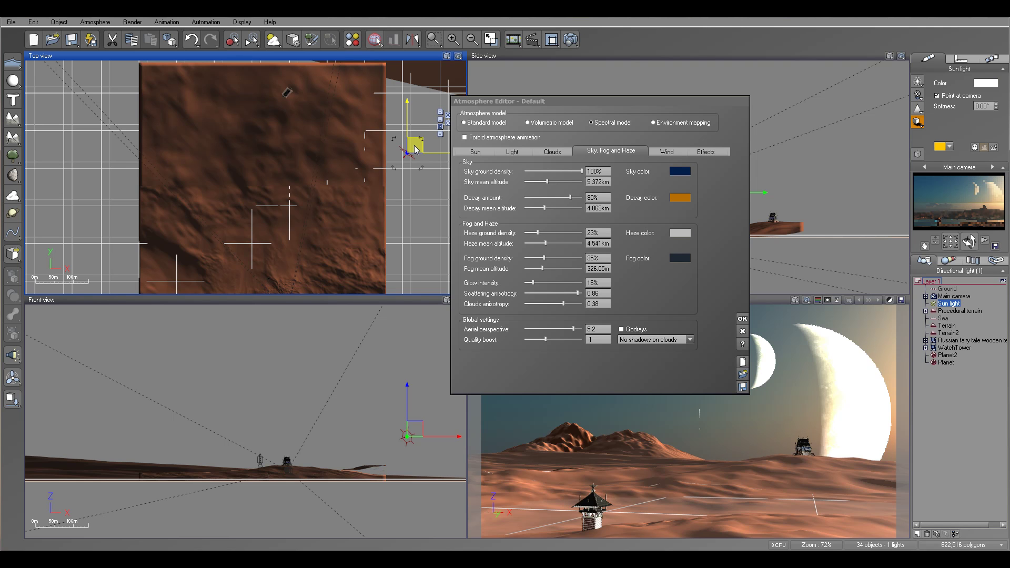
{"action": "left_click_drag", "start_coordinate": [414, 145], "coordinate": [404, 138]}
{"action": "left_click_drag", "start_coordinate": [667, 100], "coordinate": [627, 100]}
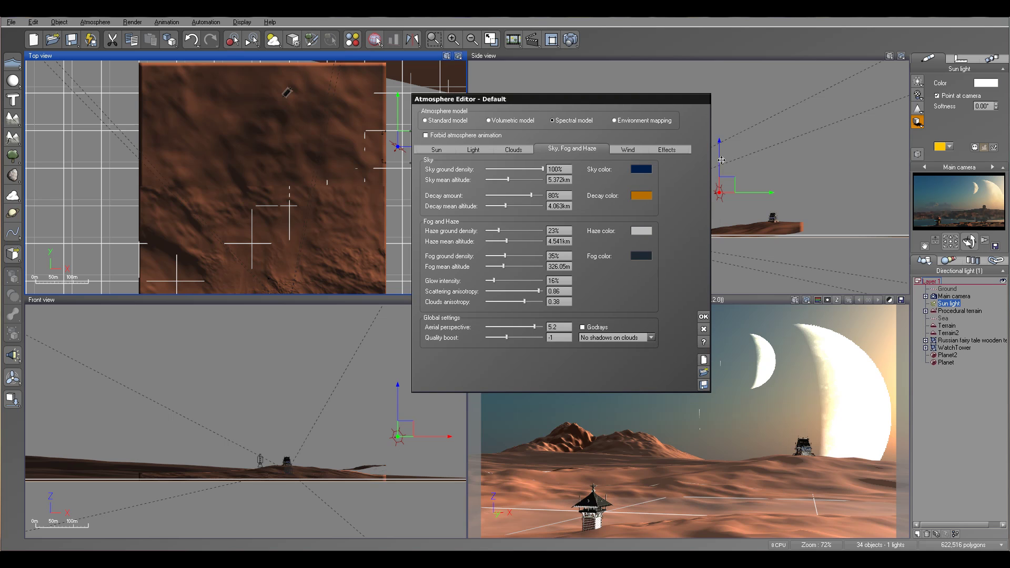
{"action": "left_click", "coordinate": [724, 160]}
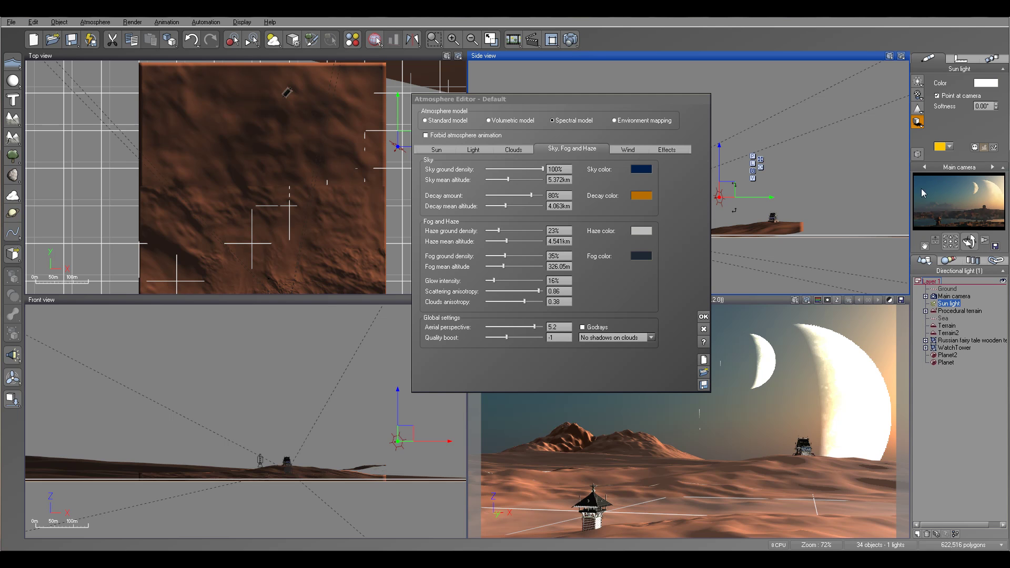
Step: Add a cloud layer using the Dithered Cirrus material from the Stratus - Cirrus collection
{"action": "left_click", "coordinate": [514, 150]}
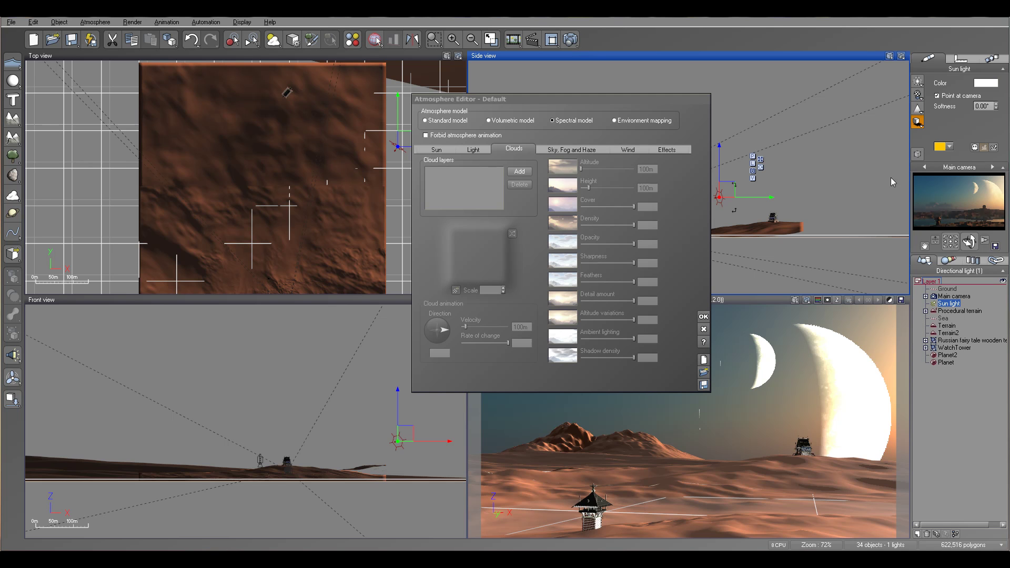
{"action": "left_click_drag", "start_coordinate": [577, 97], "coordinate": [574, 96]}
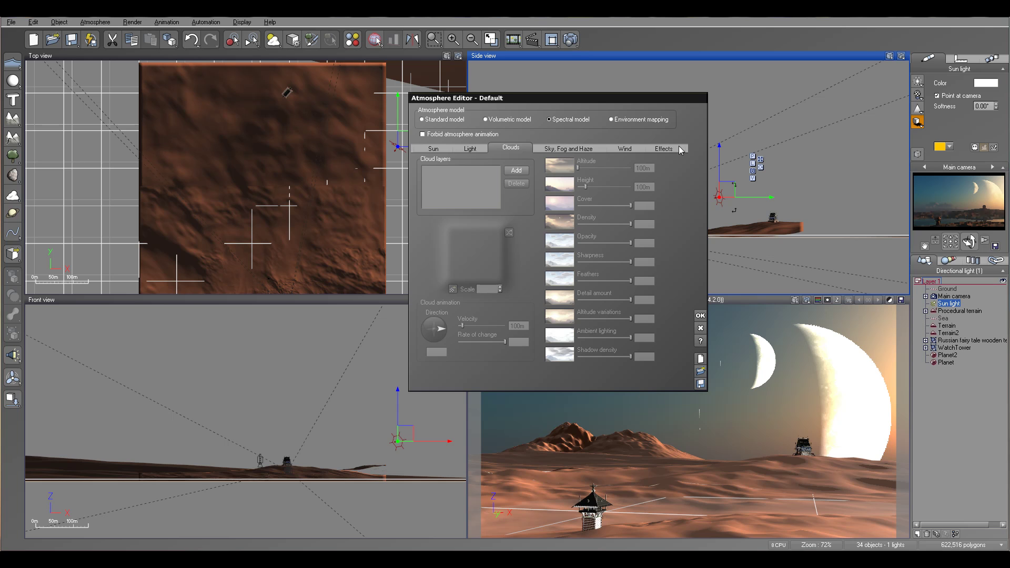
{"action": "left_click", "coordinate": [516, 170]}
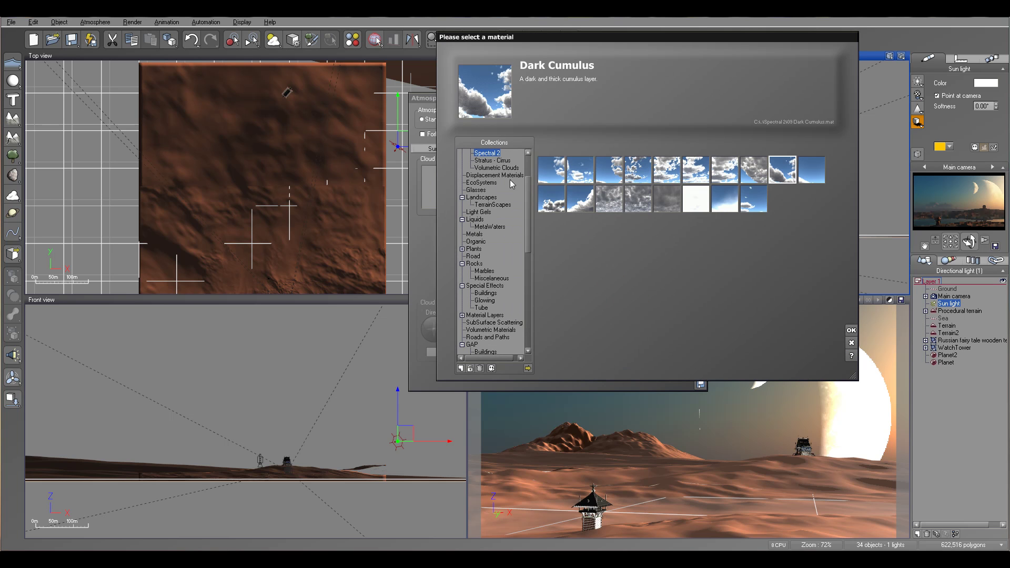
{"action": "left_click", "coordinate": [508, 162]}
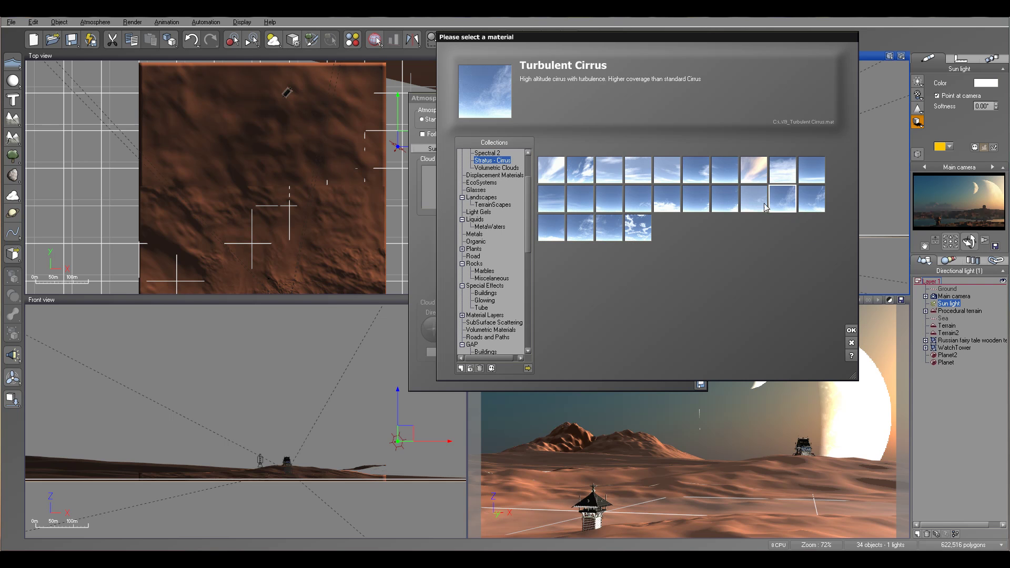
{"action": "left_click", "coordinate": [601, 230]}
{"action": "left_click", "coordinate": [581, 226]}
{"action": "left_click", "coordinate": [852, 330]}
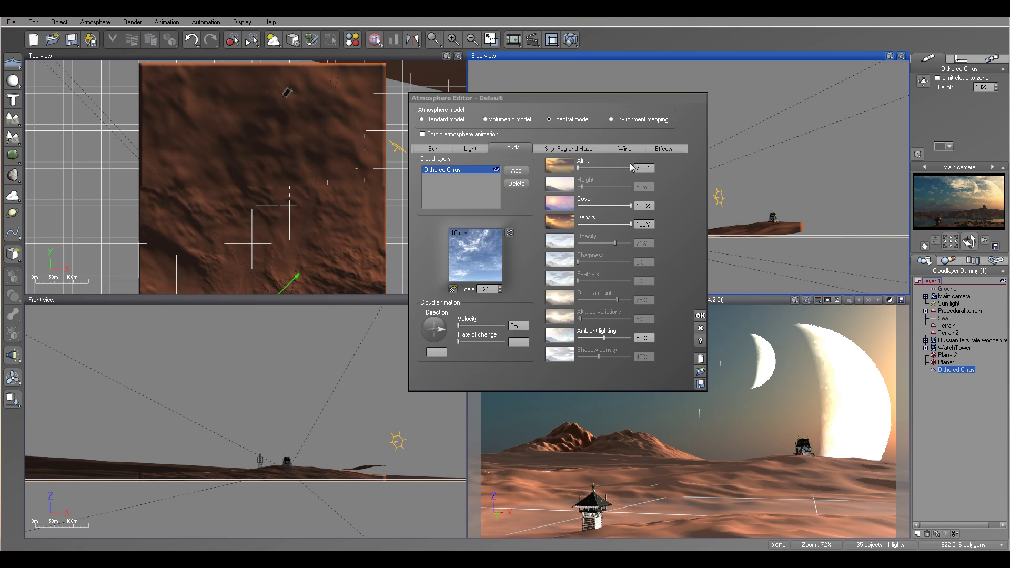
Step: Set the Dithered Cirrus layer's density to 11% and its ambient lighting to about 17%
{"action": "left_click", "coordinate": [627, 226]}
{"action": "left_click_drag", "start_coordinate": [627, 225], "coordinate": [586, 226]}
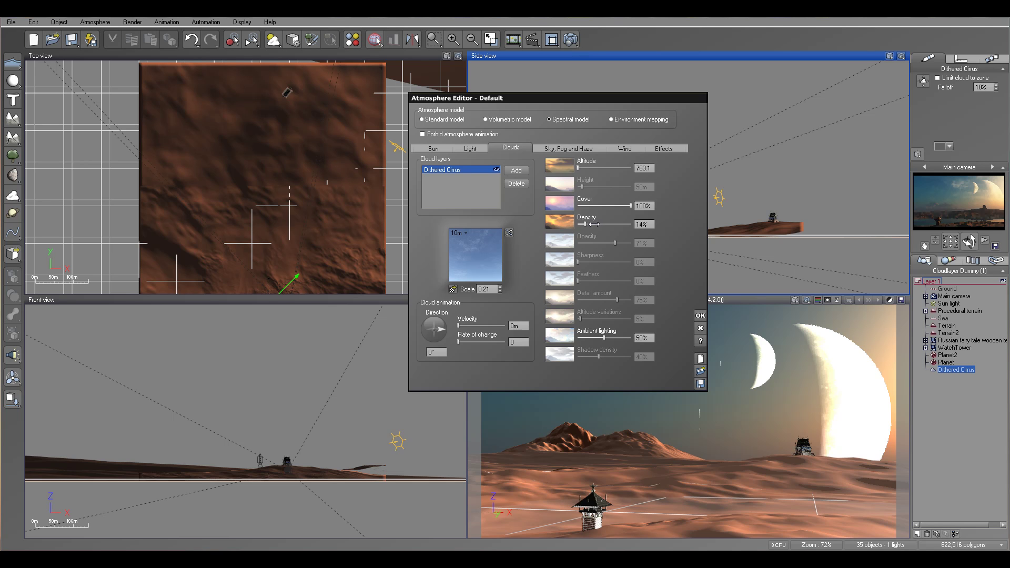
{"action": "left_click_drag", "start_coordinate": [611, 335], "coordinate": [596, 335]}
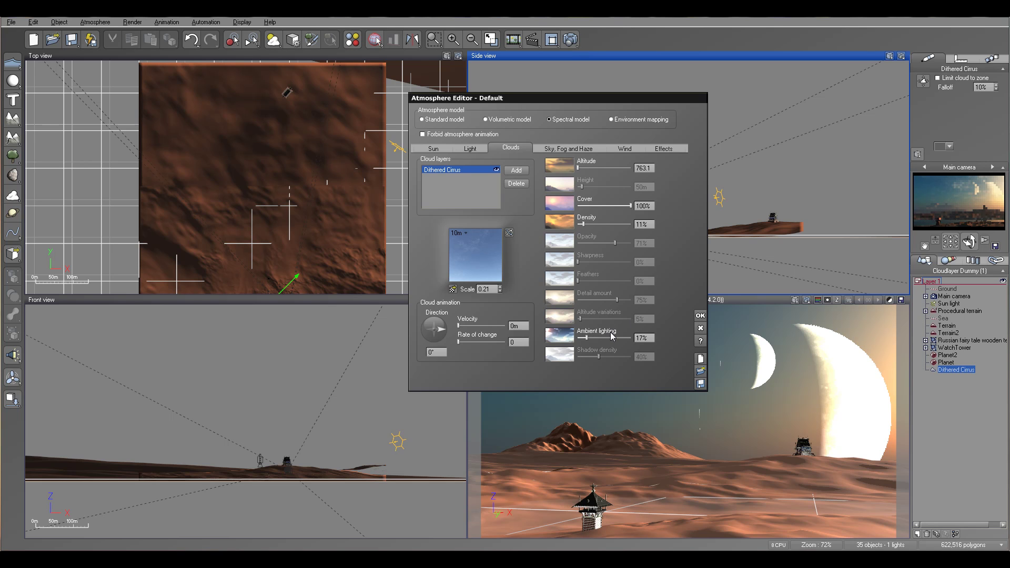
{"action": "left_click_drag", "start_coordinate": [597, 338], "coordinate": [594, 337]}
Step: Add a second cloud layer using the Puff of Cirrus material from the Stratus - Cirrus collection
{"action": "left_click", "coordinate": [516, 170]}
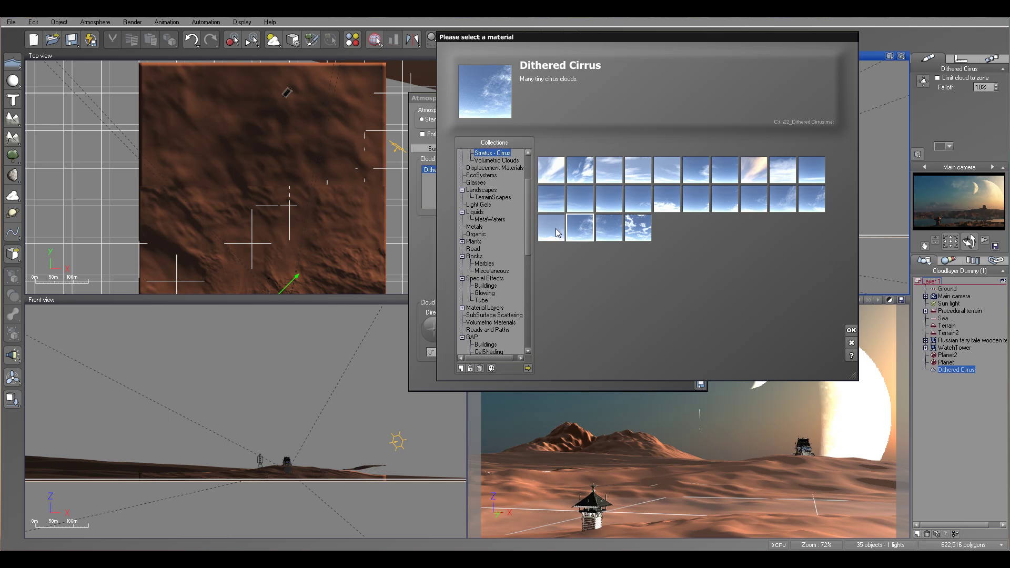
{"action": "left_click", "coordinate": [558, 206]}
{"action": "left_click", "coordinate": [561, 230]}
{"action": "left_click", "coordinate": [589, 206]}
{"action": "left_click", "coordinate": [668, 172]}
{"action": "left_click", "coordinate": [694, 174]}
{"action": "left_click", "coordinate": [726, 174]}
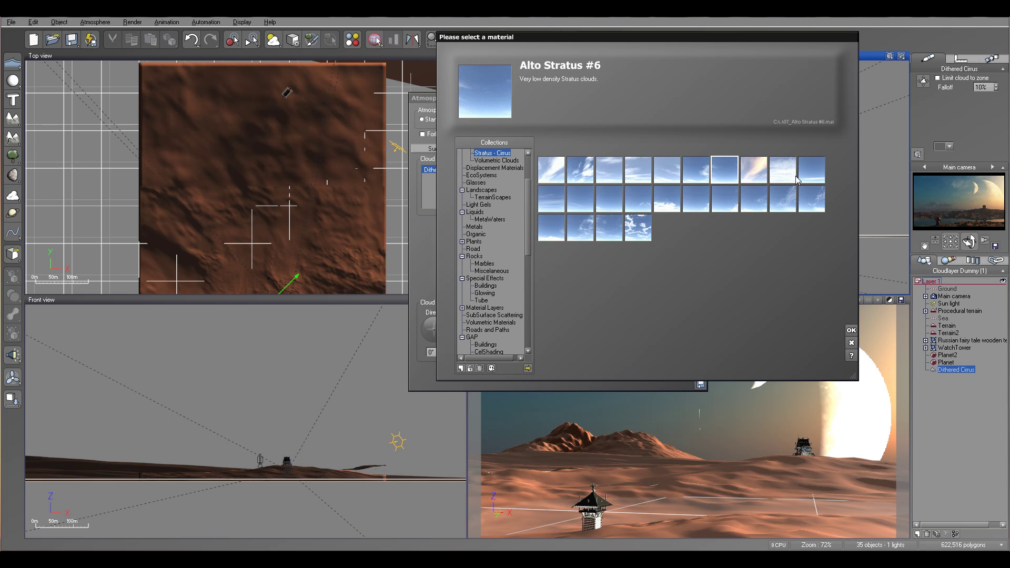
{"action": "left_click", "coordinate": [784, 174]}
{"action": "left_click", "coordinate": [812, 177]}
{"action": "left_click", "coordinate": [812, 208]}
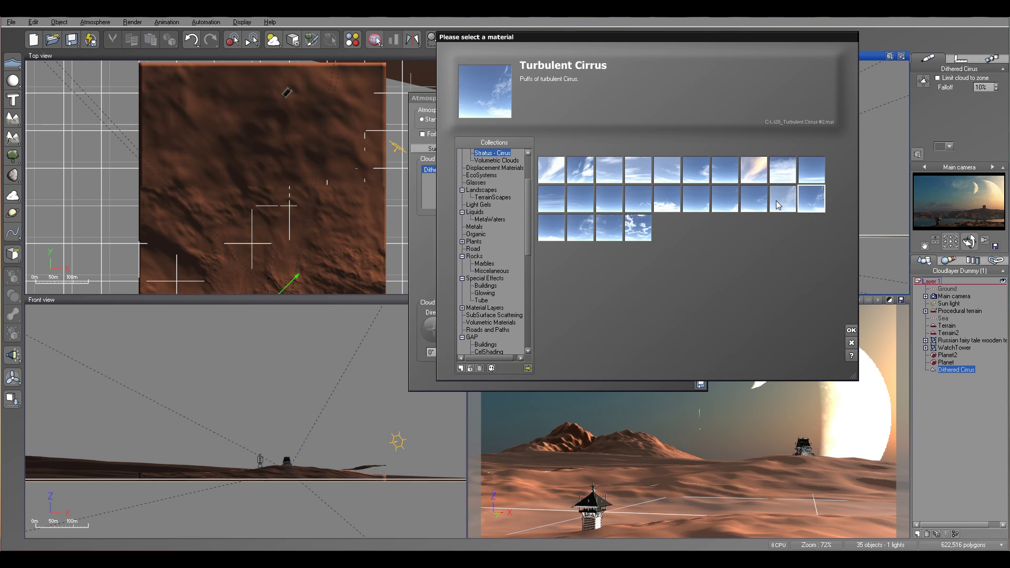
{"action": "left_click", "coordinate": [779, 206]}
{"action": "left_click", "coordinate": [744, 205]}
{"action": "left_click", "coordinate": [696, 205]}
{"action": "left_click", "coordinate": [671, 206]}
{"action": "left_click", "coordinate": [696, 205]}
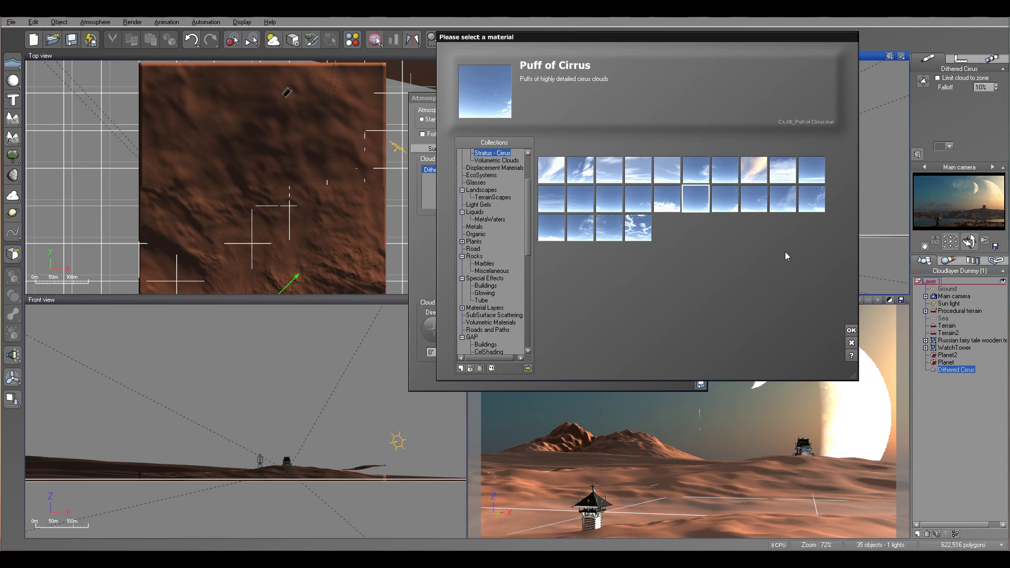
{"action": "left_click", "coordinate": [852, 331]}
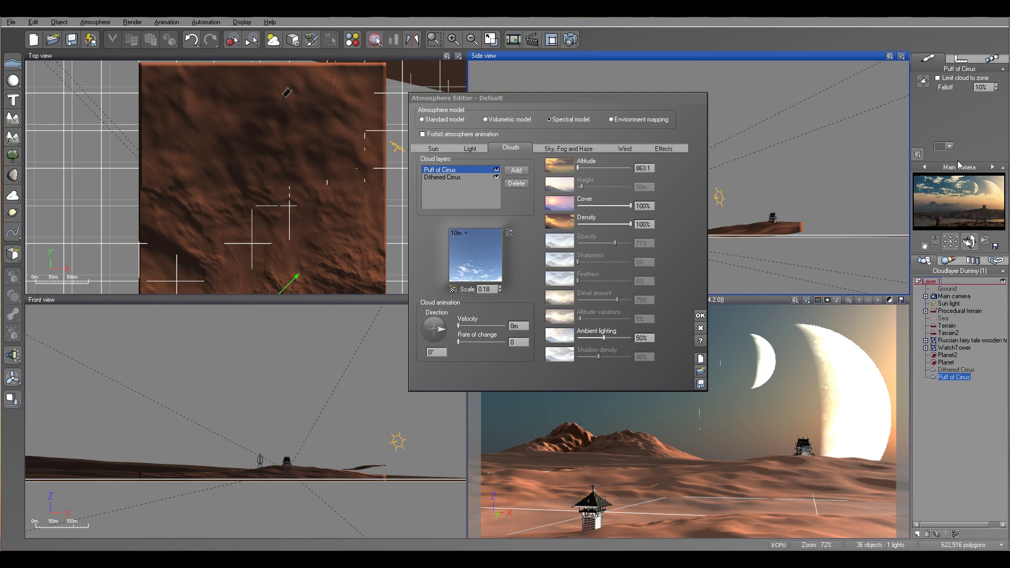
Step: Set the Puff of Cirrus layer's density to 5% and its ambient lighting to 4%
{"action": "left_click_drag", "start_coordinate": [631, 224], "coordinate": [578, 227]}
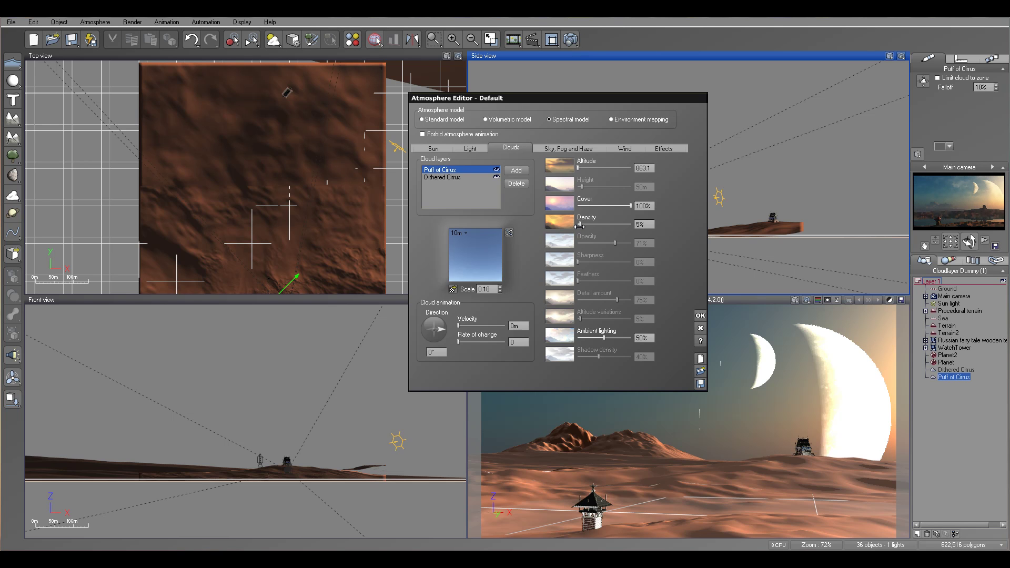
{"action": "left_click_drag", "start_coordinate": [603, 338], "coordinate": [580, 337]}
Step: Render the main camera view, keep the default post render options, and close the render after examining the sky
{"action": "left_click", "coordinate": [570, 37]}
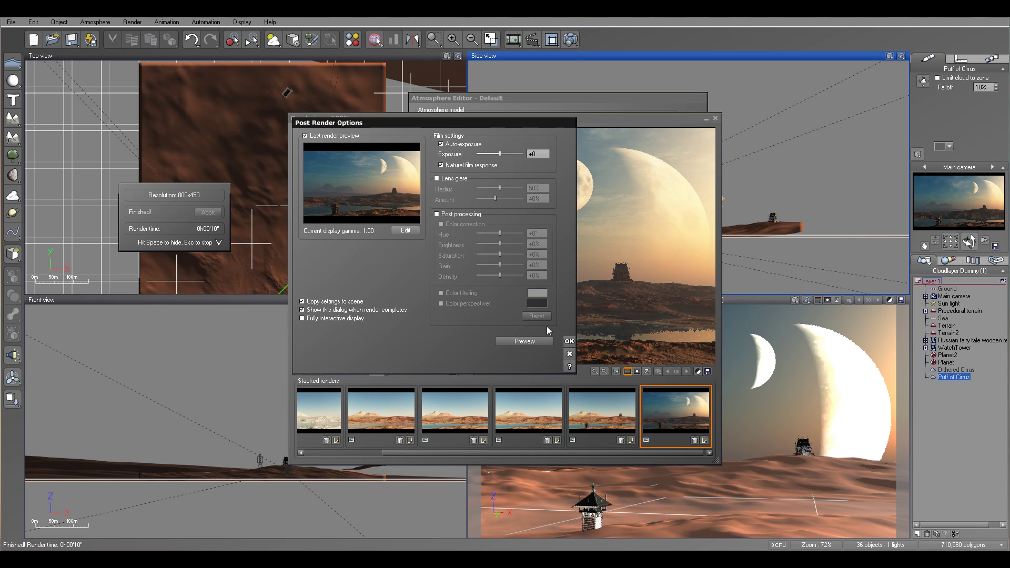
{"action": "left_click", "coordinate": [570, 342]}
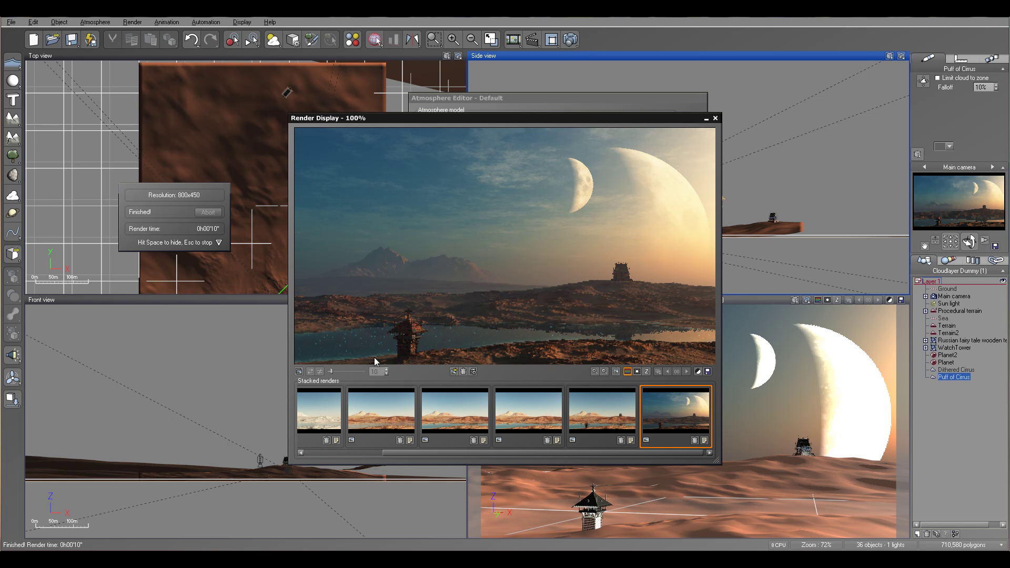
{"action": "left_click", "coordinate": [715, 118]}
Step: Add a third cloud layer using the Dark Cumulus material from the Spectral 2 collection
{"action": "left_click", "coordinate": [469, 150]}
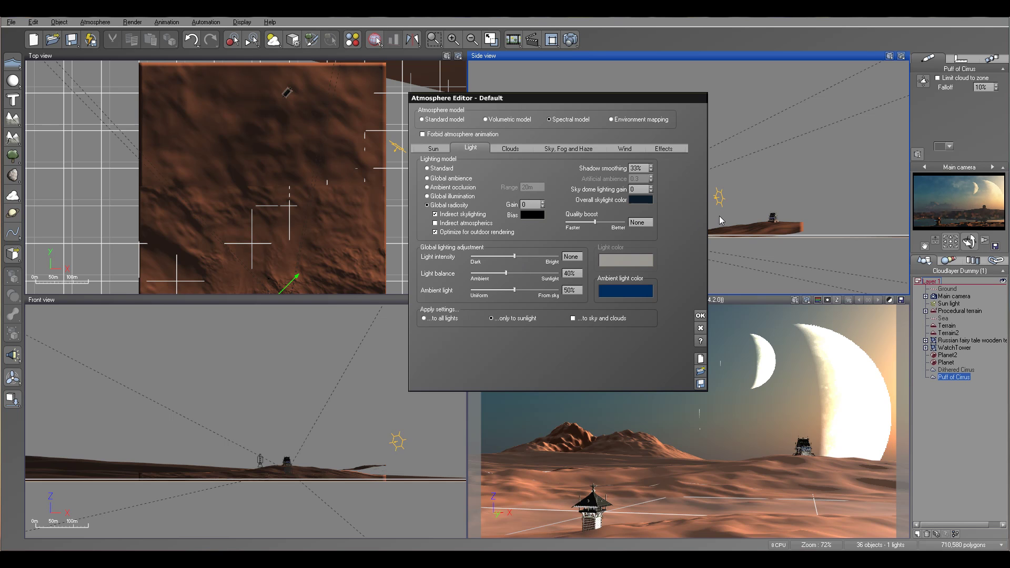
{"action": "left_click", "coordinate": [515, 150]}
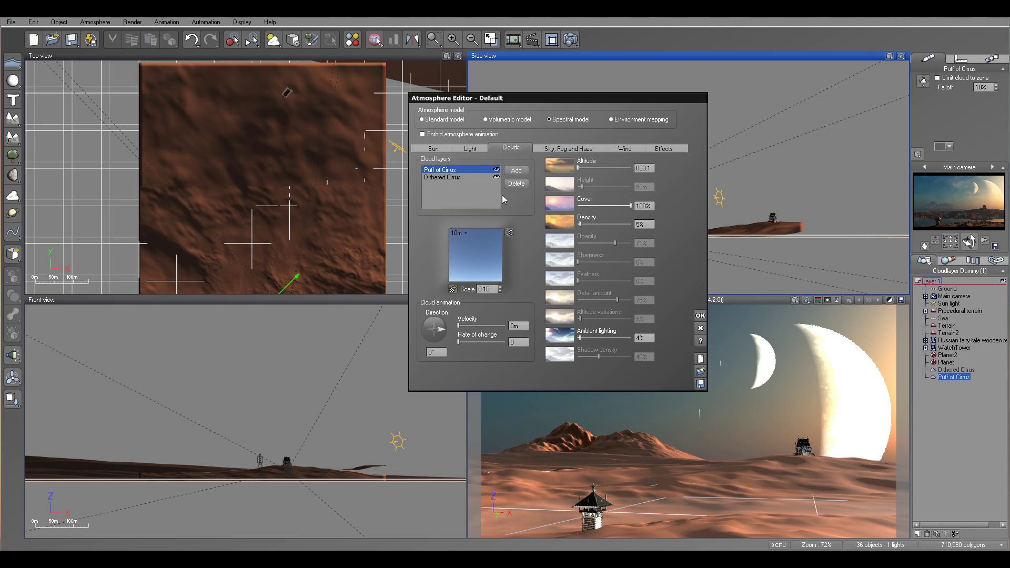
{"action": "left_click", "coordinate": [517, 175]}
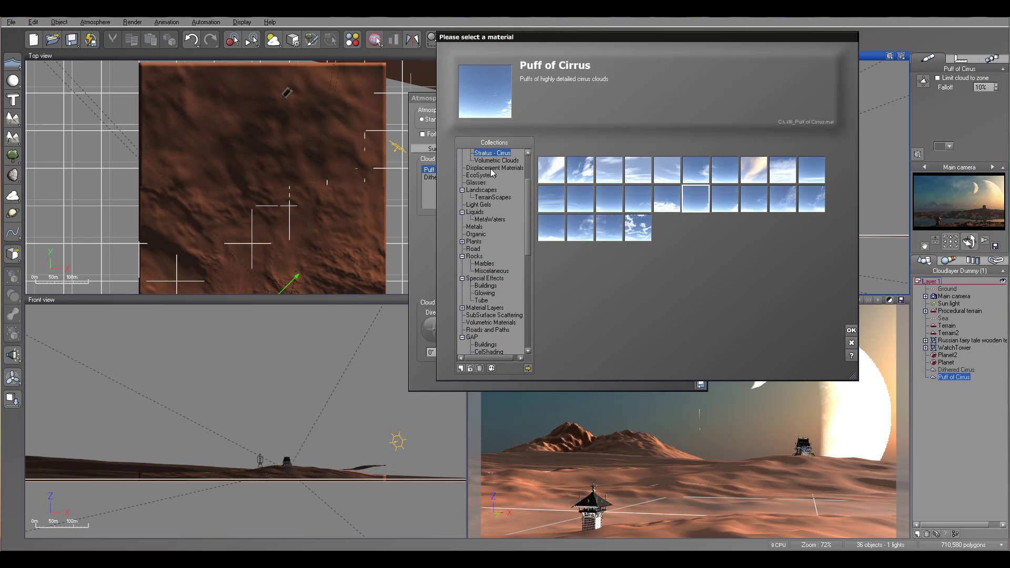
{"action": "left_click_drag", "start_coordinate": [528, 233], "coordinate": [529, 209]}
{"action": "left_click", "coordinate": [485, 205]}
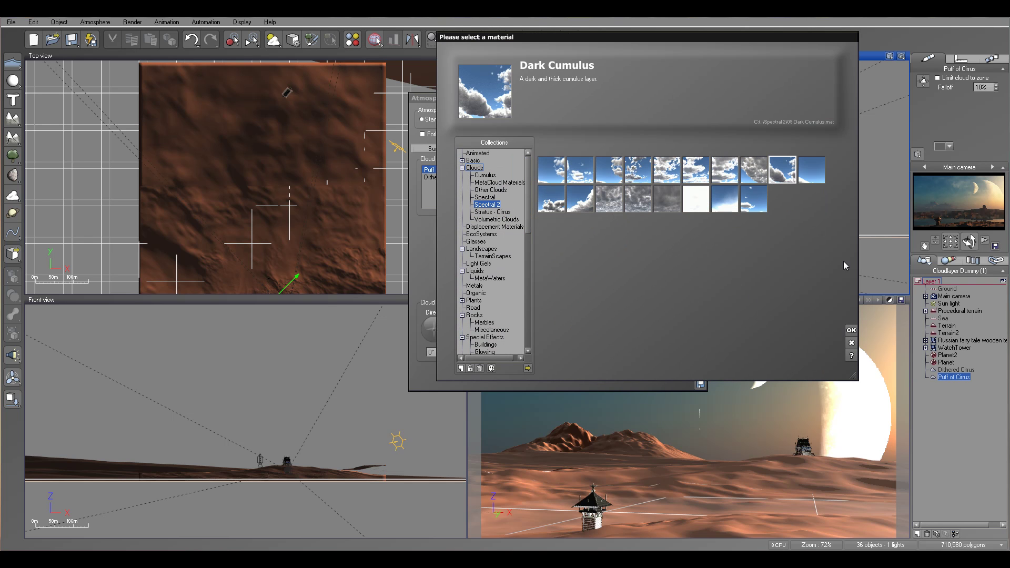
{"action": "left_click", "coordinate": [851, 330]}
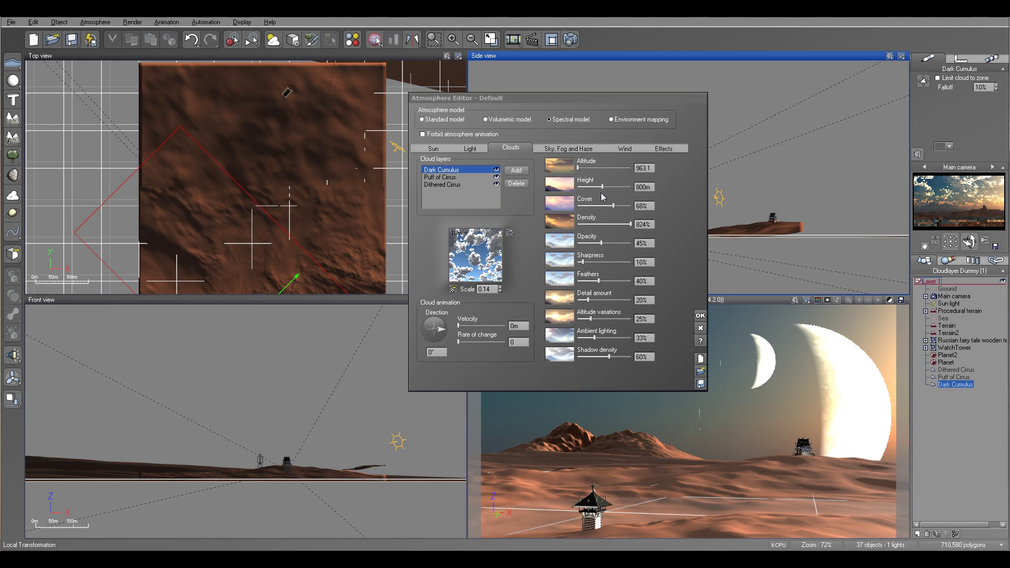
Step: Move the Dark Cumulus layer in +Y over the near terrain and limit the cloud to a zone
{"action": "left_click_drag", "start_coordinate": [656, 100], "coordinate": [707, 119]}
{"action": "right_click_drag", "start_coordinate": [314, 216], "coordinate": [335, 155]}
{"action": "left_click_drag", "start_coordinate": [293, 250], "coordinate": [296, 173]}
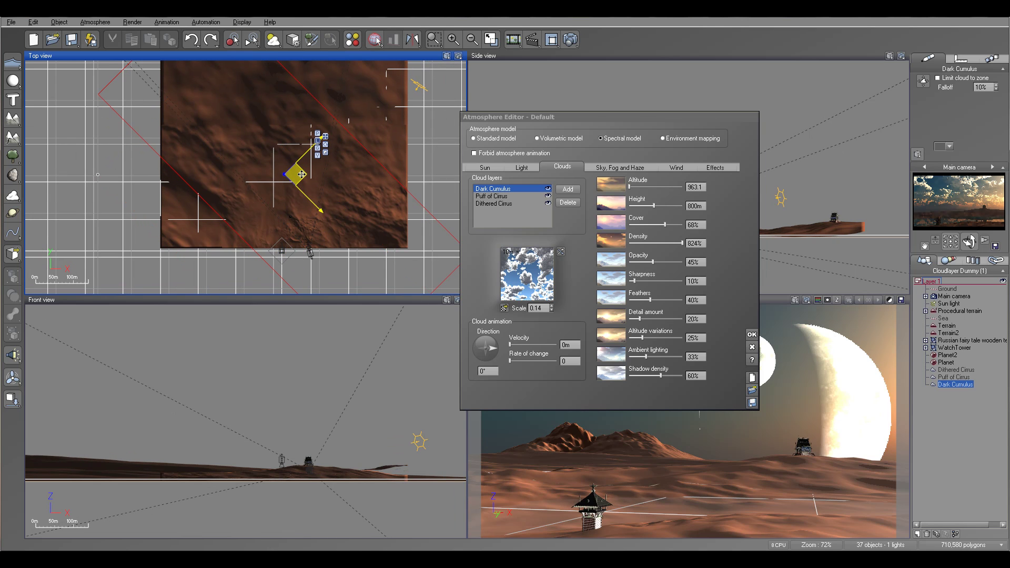
{"action": "left_click", "coordinate": [938, 78]}
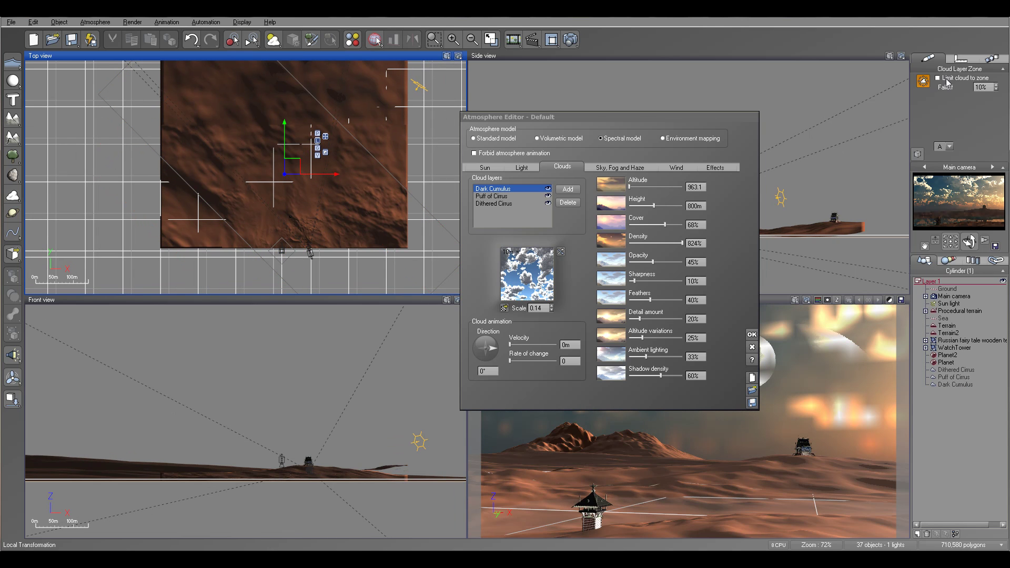
Step: Switch from editing the zone back to the Dark Cumulus layer and scale it down slightly
{"action": "scroll", "coordinate": [326, 156], "scroll_direction": "down", "scroll_amount": 5}
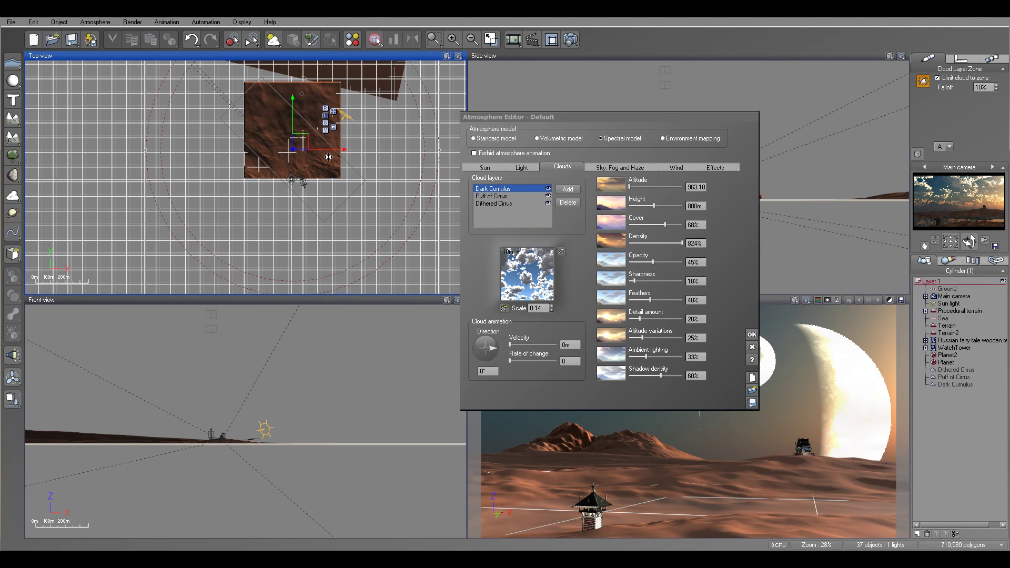
{"action": "scroll", "coordinate": [328, 157], "scroll_direction": "down", "scroll_amount": 3}
{"action": "left_click", "coordinate": [925, 80]}
{"action": "left_click_drag", "start_coordinate": [350, 143], "coordinate": [341, 152]}
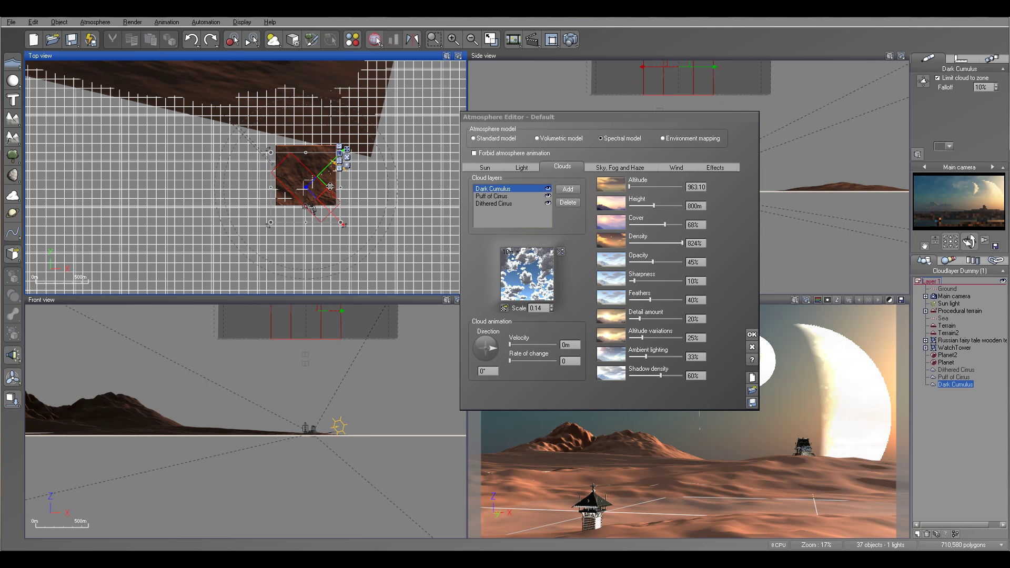
Step: Lower the Dark Cumulus layer toward the ground and move it away from the camera over the distant terrain
{"action": "right_click", "coordinate": [759, 82]}
{"action": "left_click_drag", "start_coordinate": [715, 115], "coordinate": [440, 155]}
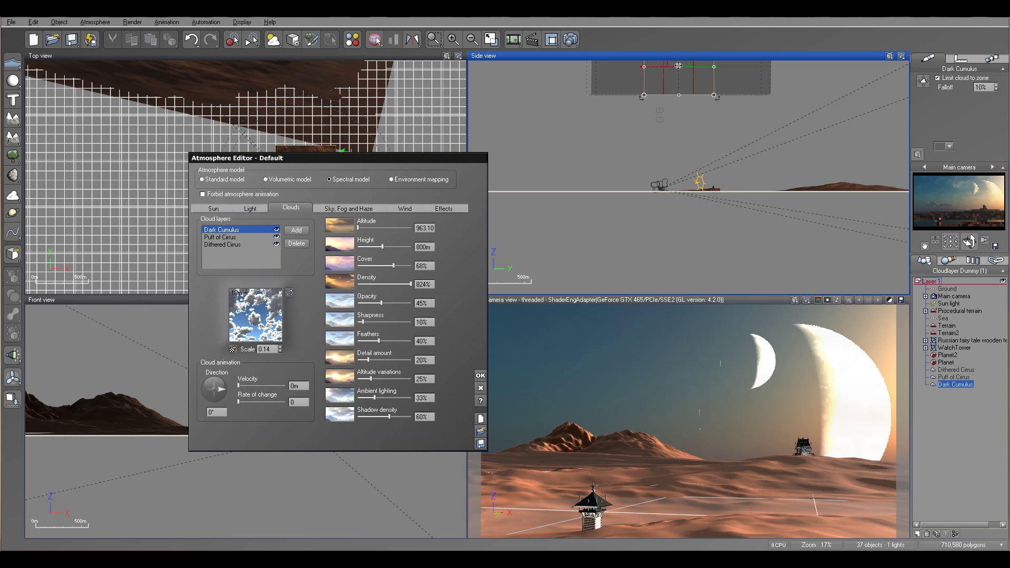
{"action": "left_click_drag", "start_coordinate": [680, 66], "coordinate": [827, 163]}
{"action": "left_click_drag", "start_coordinate": [359, 162], "coordinate": [528, 151]}
{"action": "right_click_drag", "start_coordinate": [283, 156], "coordinate": [277, 226]}
{"action": "scroll", "coordinate": [262, 170], "scroll_direction": "down", "scroll_amount": 2}
{"action": "right_click_drag", "start_coordinate": [303, 172], "coordinate": [256, 202]}
{"action": "left_click_drag", "start_coordinate": [341, 160], "coordinate": [217, 185]}
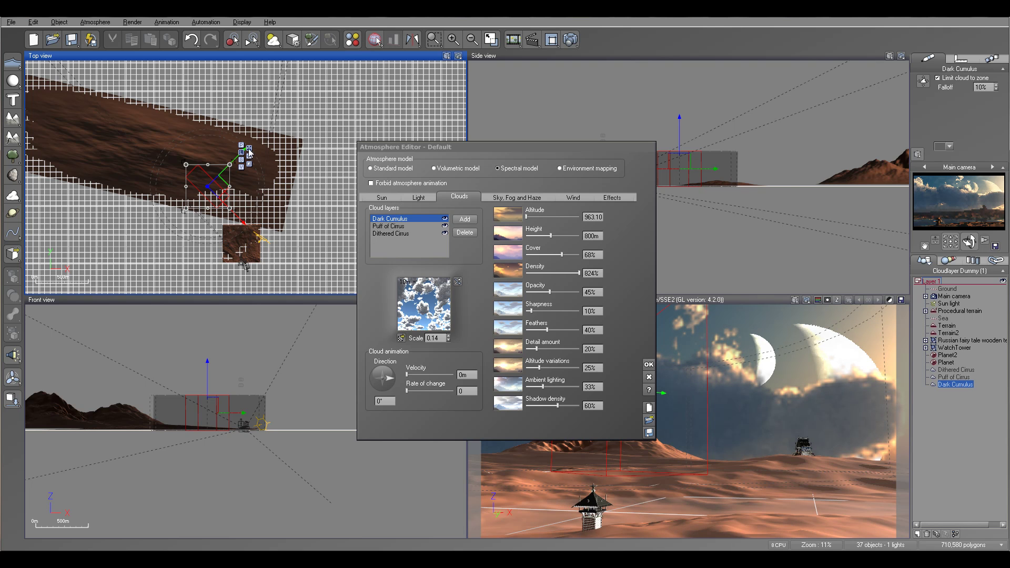
Step: Shrink the Dark Cumulus layer by about a third and lower its base onto the ground
{"action": "right_click_drag", "start_coordinate": [232, 170], "coordinate": [291, 145]}
{"action": "scroll", "coordinate": [293, 144], "scroll_direction": "up", "scroll_amount": 4}
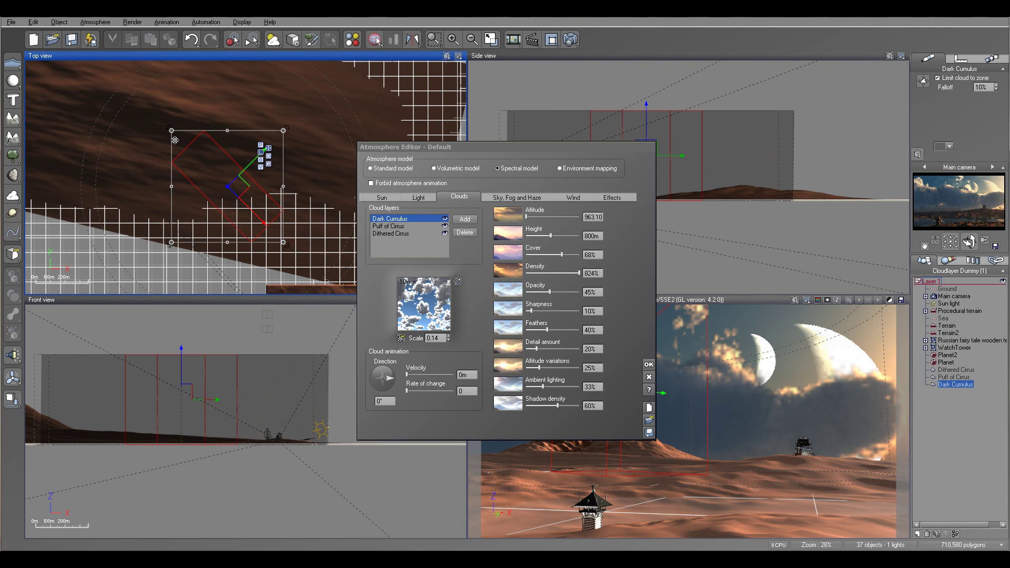
{"action": "left_click_drag", "start_coordinate": [172, 129], "coordinate": [189, 147]}
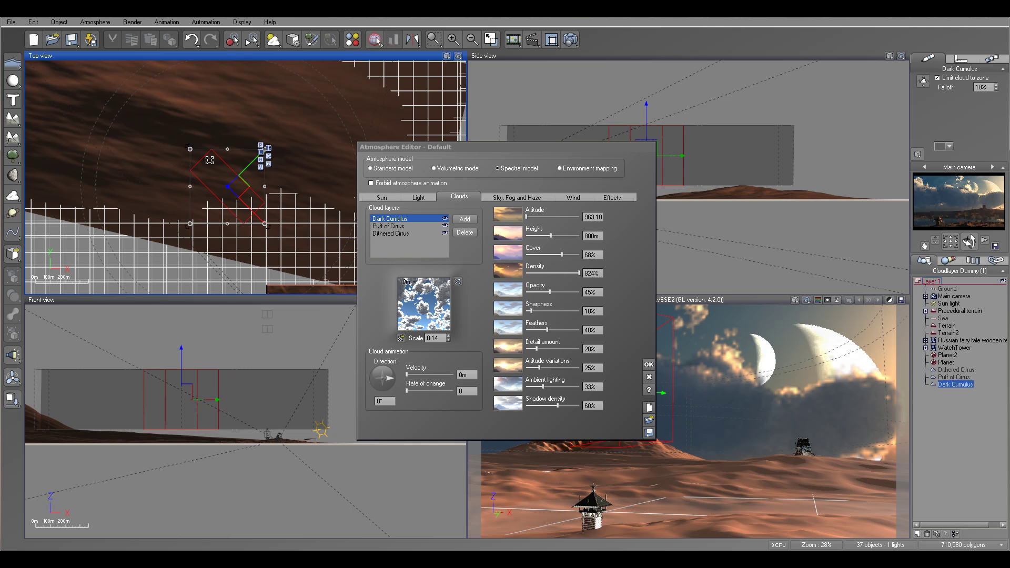
{"action": "right_click_drag", "start_coordinate": [674, 144], "coordinate": [772, 125]}
{"action": "left_click_drag", "start_coordinate": [756, 129], "coordinate": [758, 144]}
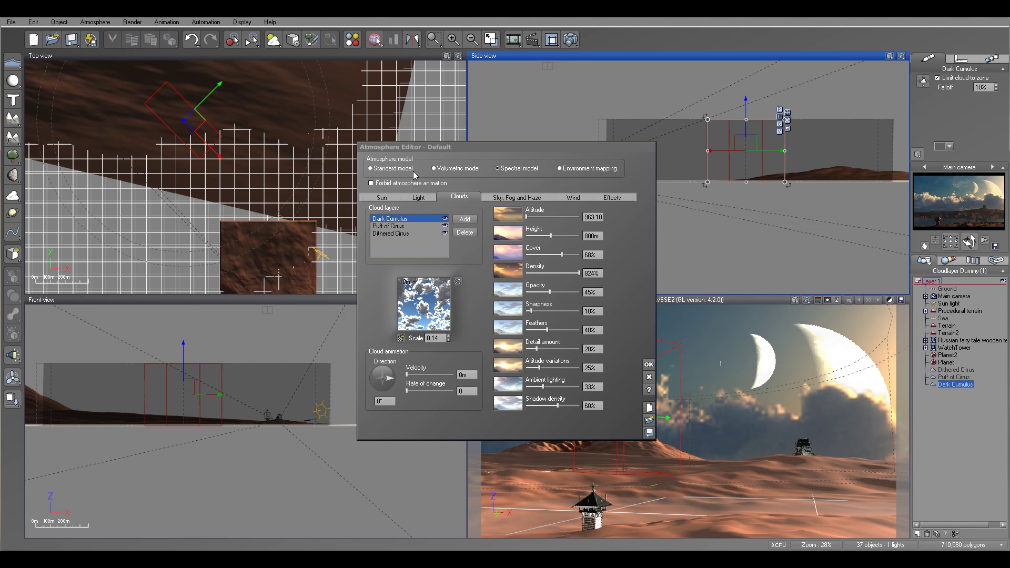
Step: Set the Dark Cumulus layer to 77% detail amount, 100% opacity, 17% density, 36% feathers, 100% altitude variations and 13% ambient lighting
{"action": "left_click_drag", "start_coordinate": [543, 346], "coordinate": [572, 348]}
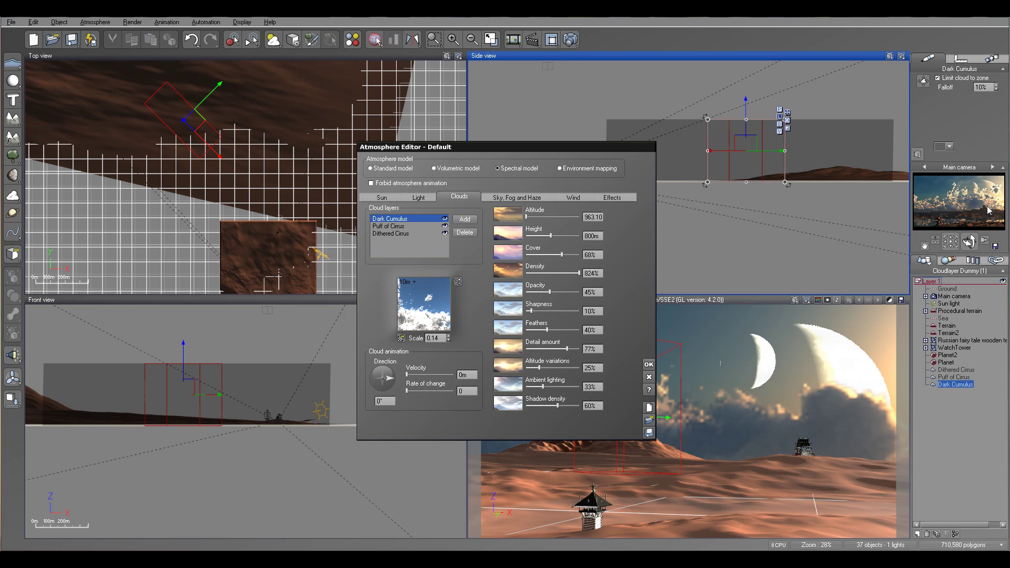
{"action": "left_click_drag", "start_coordinate": [551, 291], "coordinate": [534, 273]}
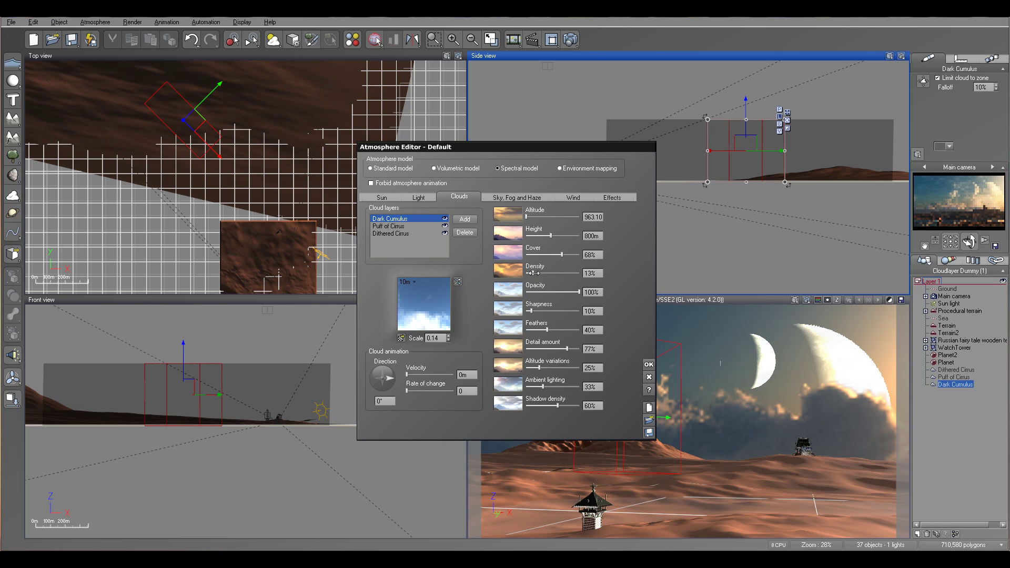
{"action": "left_click_drag", "start_coordinate": [533, 273], "coordinate": [536, 273]}
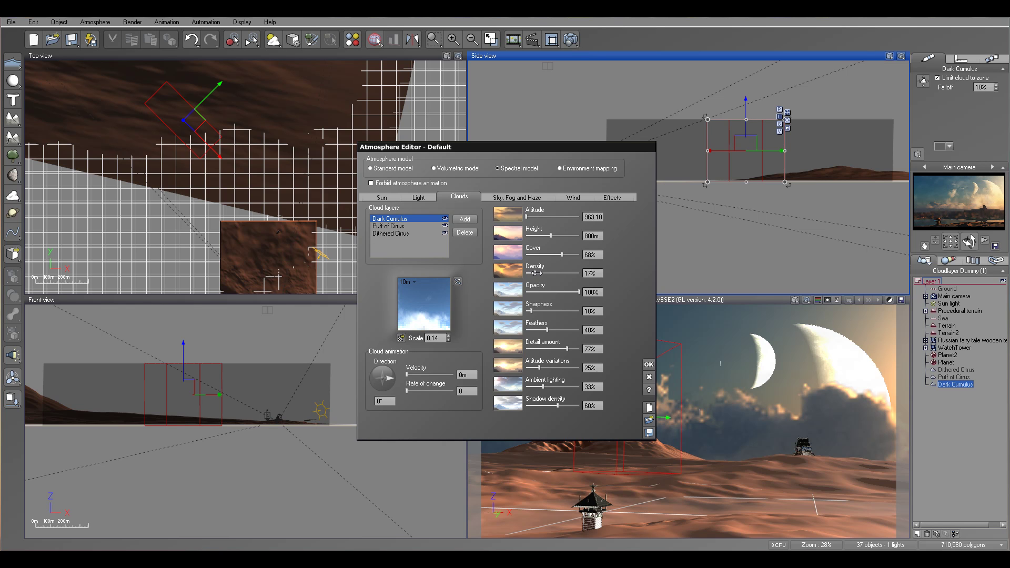
{"action": "left_click_drag", "start_coordinate": [547, 330], "coordinate": [545, 329]}
{"action": "left_click_drag", "start_coordinate": [539, 367], "coordinate": [629, 381]}
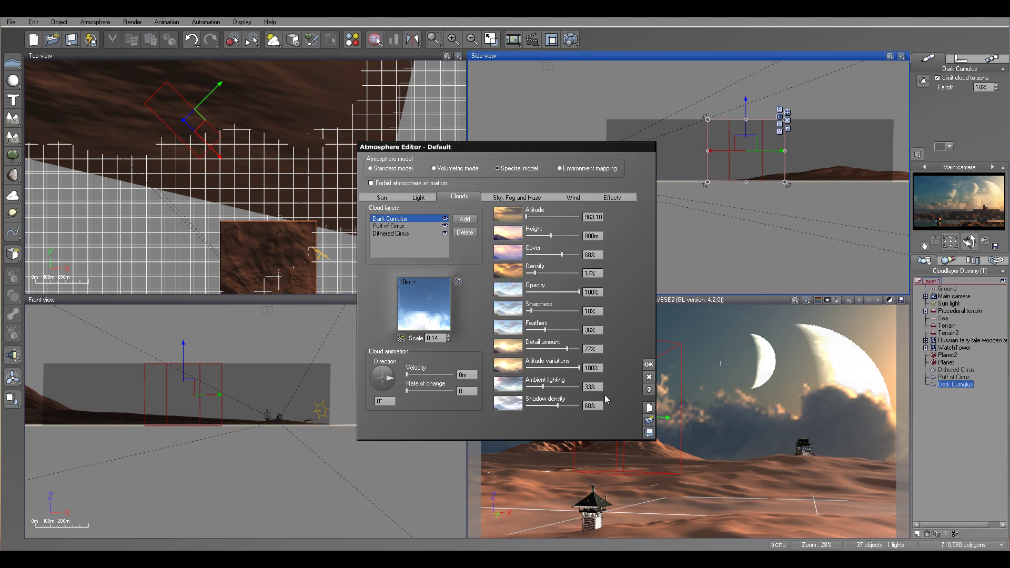
{"action": "left_click_drag", "start_coordinate": [546, 388], "coordinate": [535, 388]}
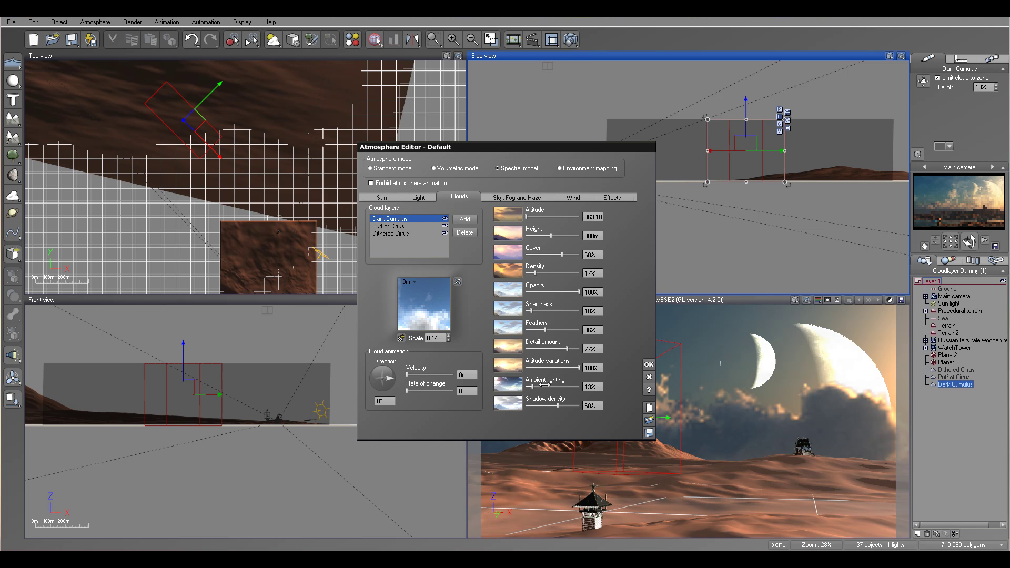
Step: After a test render, set the Dark Cumulus layer's density to 34% and detail amount to 42%, and accept the atmosphere settings
{"action": "left_click", "coordinate": [569, 40]}
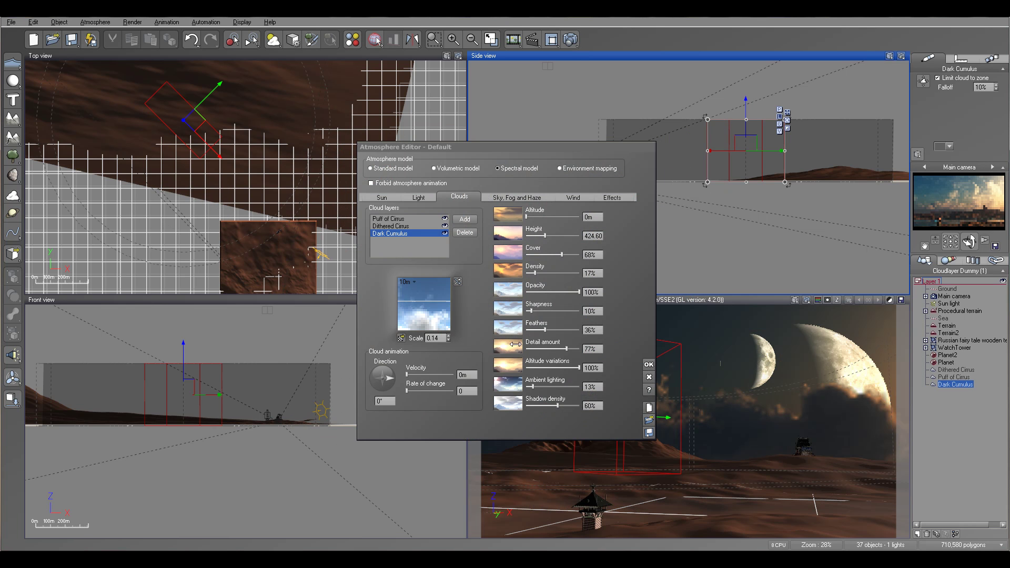
{"action": "left_click_drag", "start_coordinate": [536, 274], "coordinate": [551, 274]}
{"action": "left_click_drag", "start_coordinate": [567, 350], "coordinate": [556, 349]}
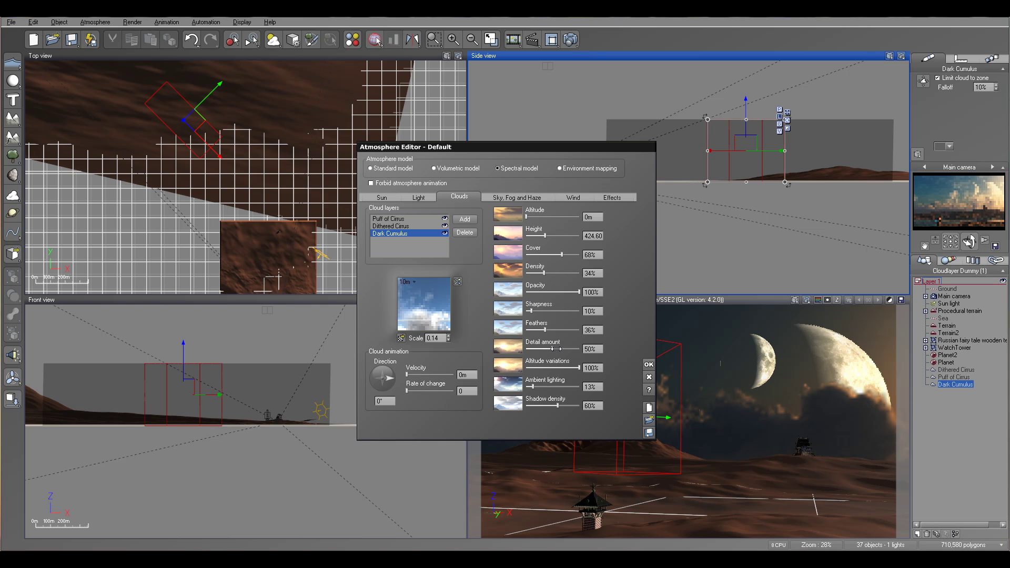
{"action": "left_click_drag", "start_coordinate": [557, 349], "coordinate": [549, 349]}
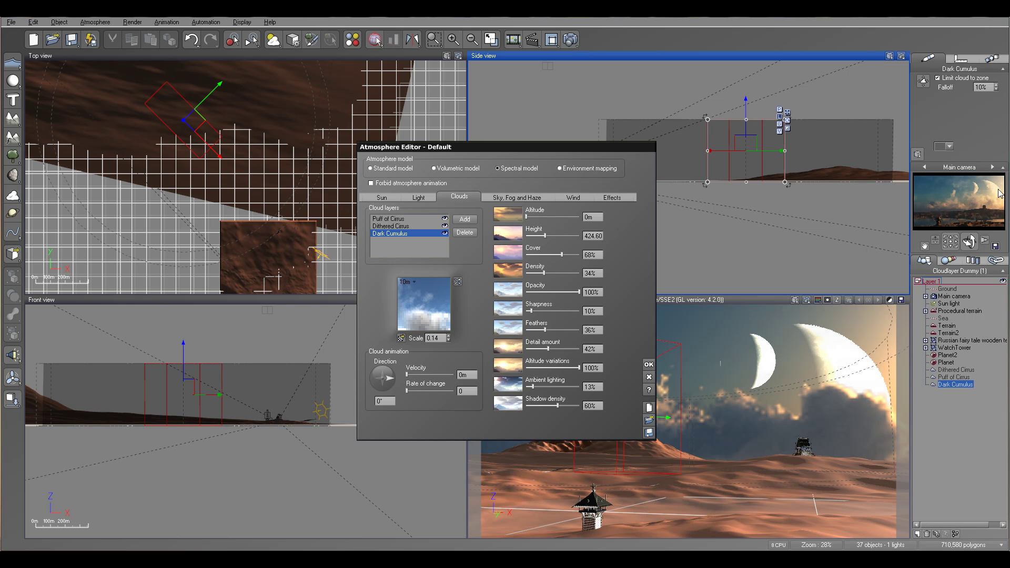
{"action": "left_click", "coordinate": [650, 365]}
Step: Shift the Dark Cumulus layer slightly in -X toward the distant mountains and rotate it slightly counterclockwise as seen from above
{"action": "right_click_drag", "start_coordinate": [252, 198], "coordinate": [381, 222]}
{"action": "left_click_drag", "start_coordinate": [324, 144], "coordinate": [286, 148]}
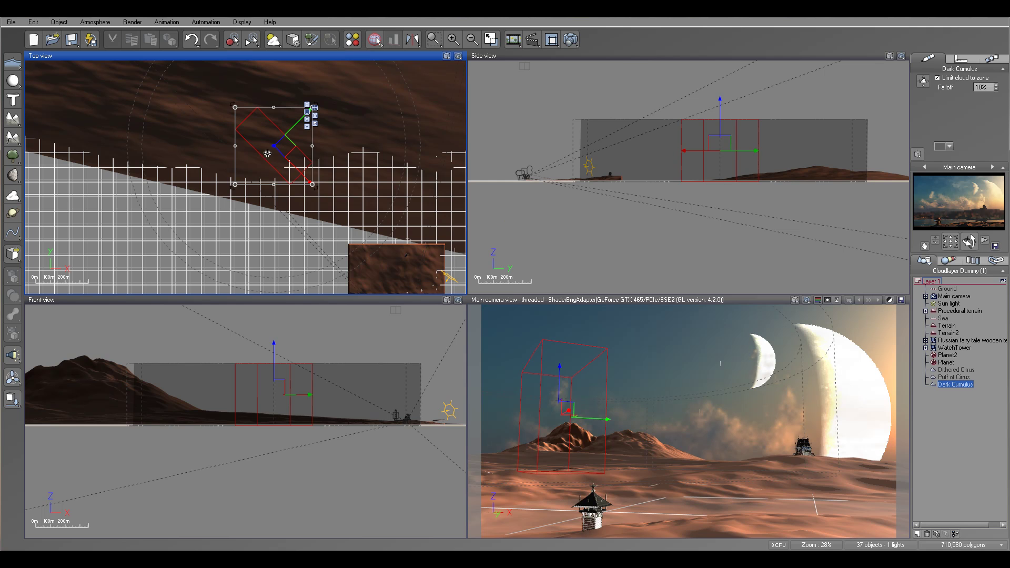
{"action": "left_click_drag", "start_coordinate": [292, 156], "coordinate": [317, 157]}
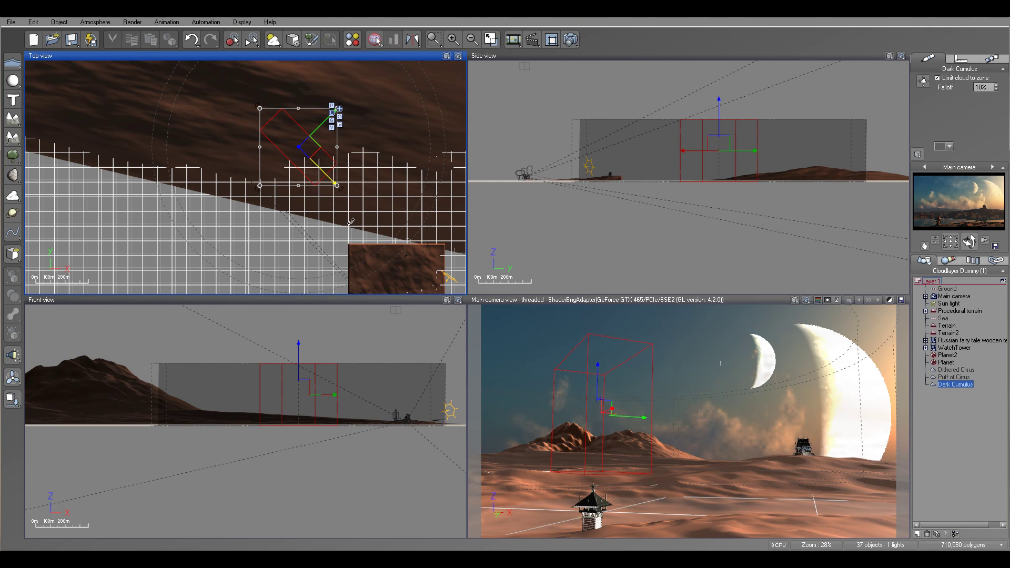
{"action": "left_click_drag", "start_coordinate": [347, 196], "coordinate": [363, 185]}
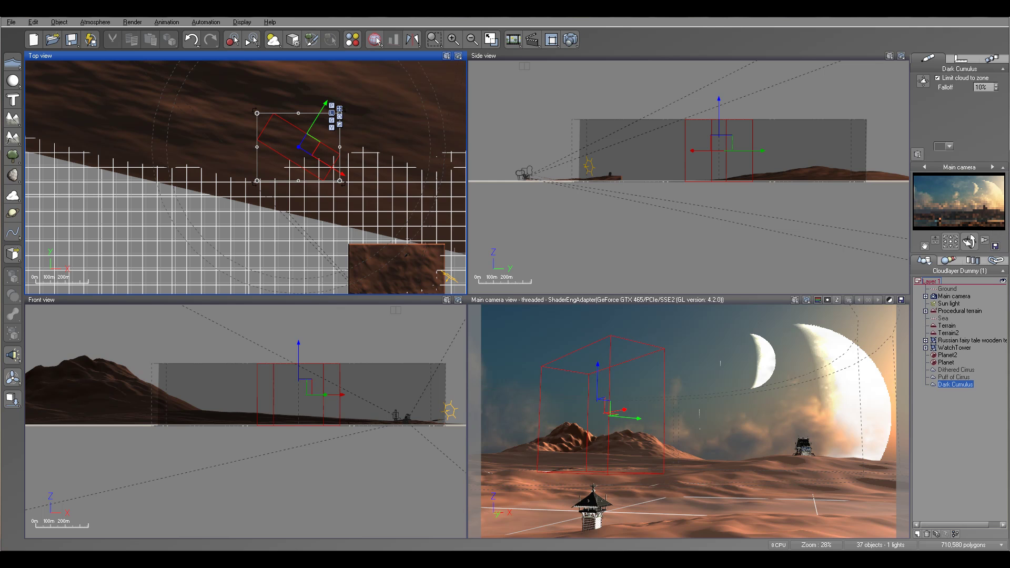
Step: Shift the Dark Cumulus zone slightly in +X, reduce its height slightly and lower its base back onto the ground
{"action": "left_click_drag", "start_coordinate": [311, 146], "coordinate": [322, 146]}
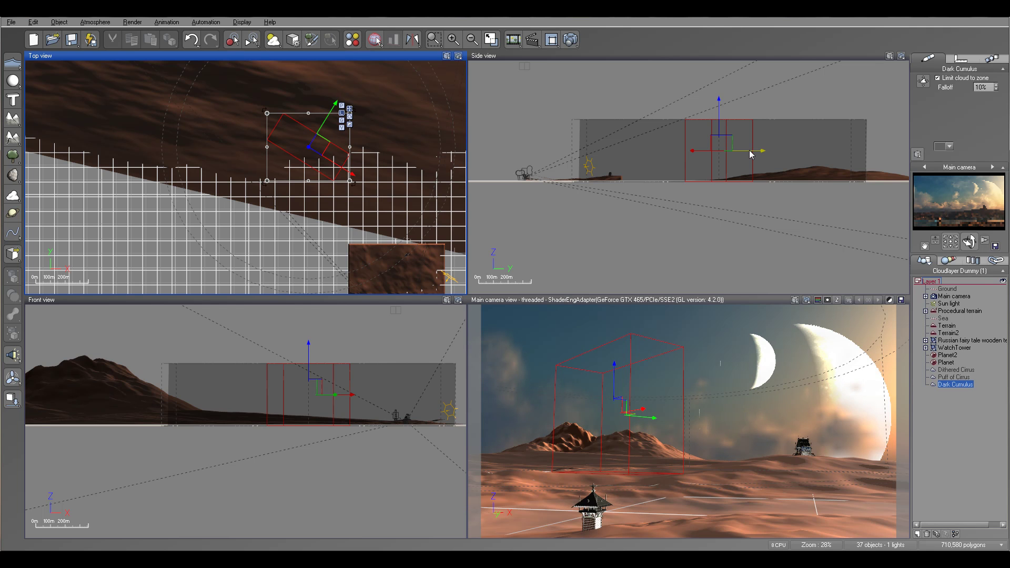
{"action": "left_click", "coordinate": [722, 149]}
{"action": "key", "text": "ctrl+z"}
{"action": "left_click_drag", "start_coordinate": [719, 119], "coordinate": [718, 125]}
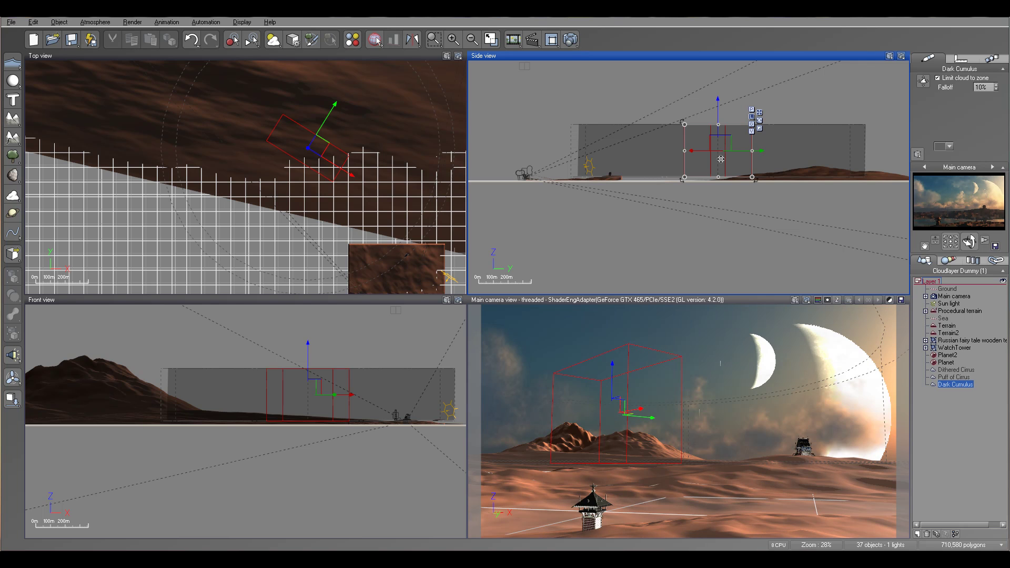
{"action": "left_click_drag", "start_coordinate": [718, 126], "coordinate": [720, 112]}
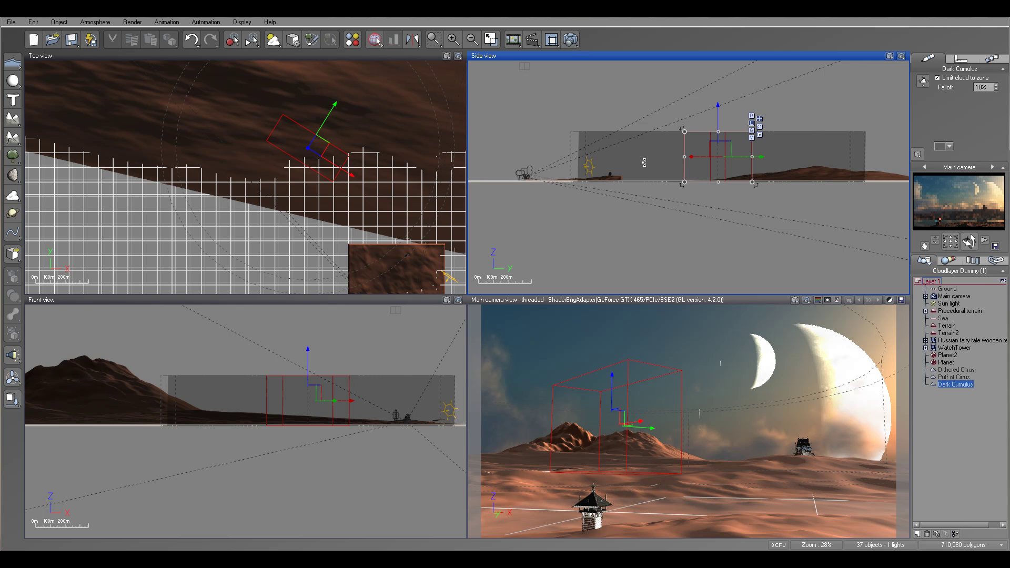
Step: Move the distant Terrain2 mountains farther from the camera and slightly in -X, and test-render the main camera view
{"action": "scroll", "coordinate": [319, 208], "scroll_direction": "down", "scroll_amount": 5}
{"action": "right_click_drag", "start_coordinate": [296, 98], "coordinate": [343, 212]}
{"action": "left_click", "coordinate": [328, 182]}
{"action": "left_click", "coordinate": [746, 164]}
{"action": "left_click_drag", "start_coordinate": [774, 155], "coordinate": [833, 153]}
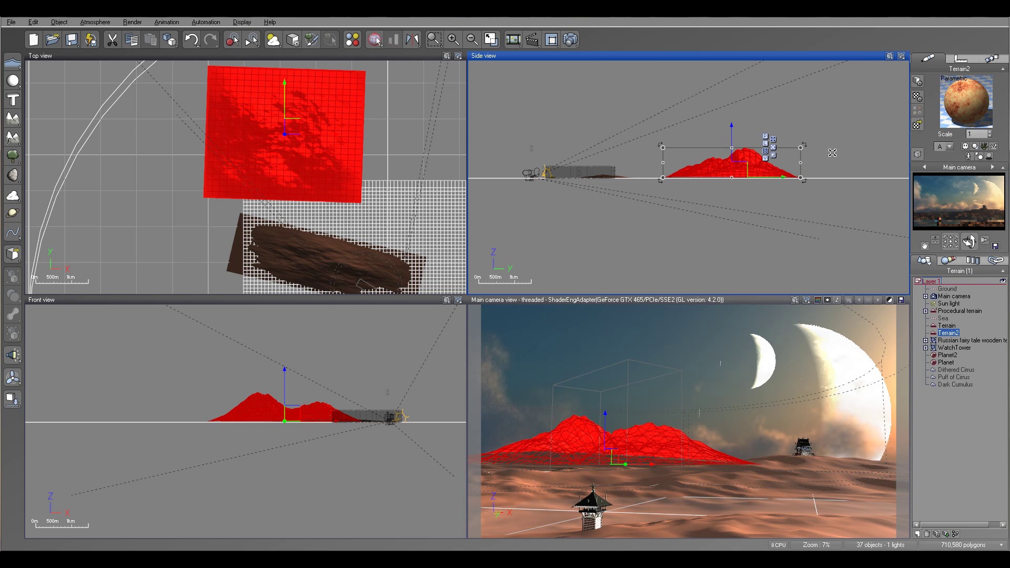
{"action": "left_click_drag", "start_coordinate": [297, 128], "coordinate": [286, 122]}
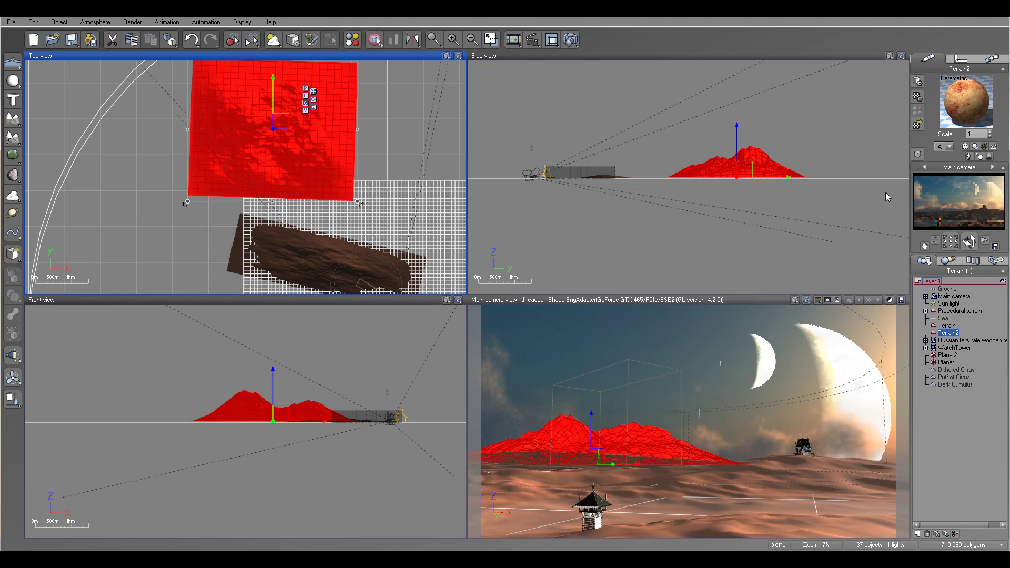
{"action": "left_click", "coordinate": [571, 40]}
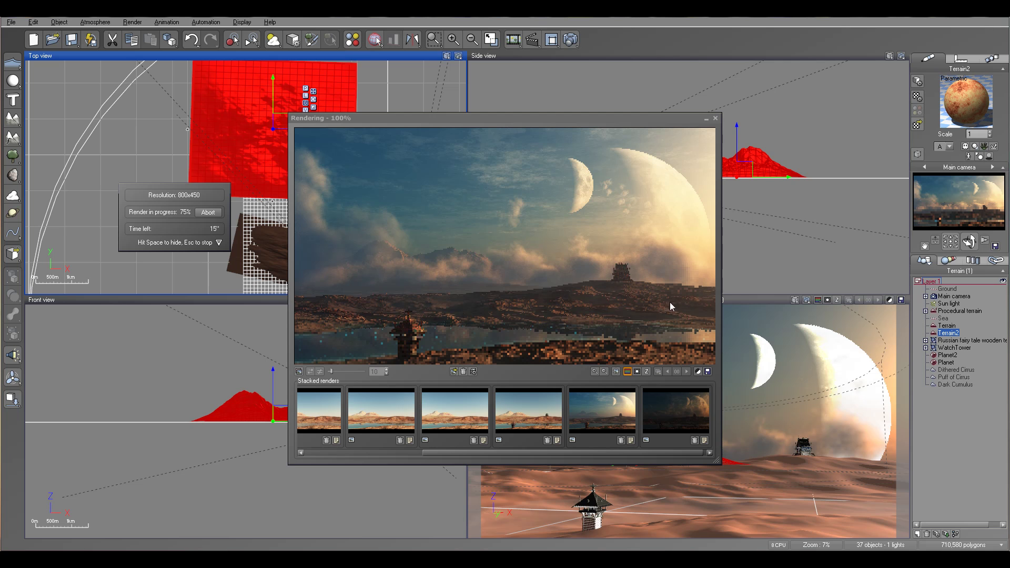
{"action": "left_click", "coordinate": [716, 119]}
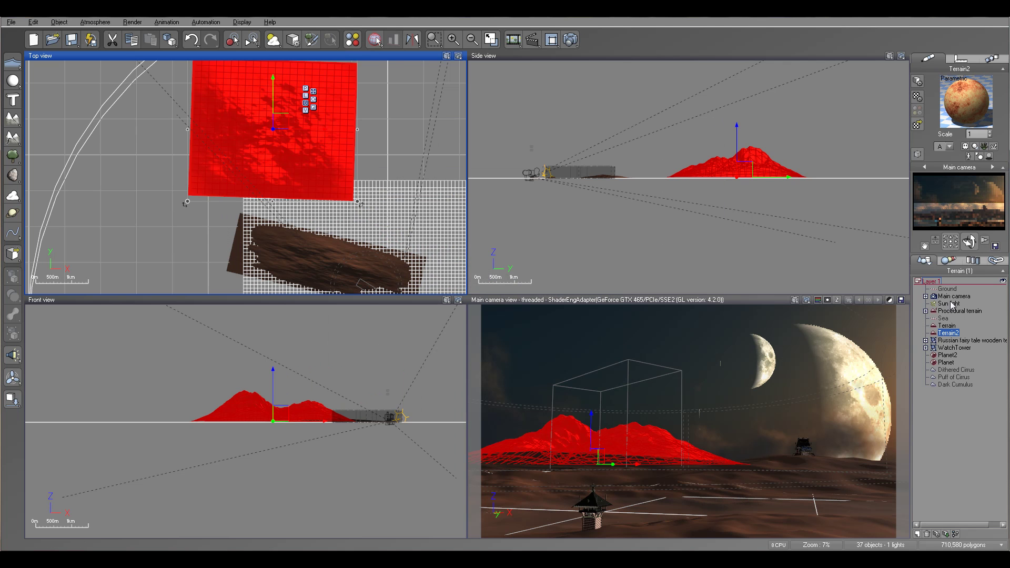
Step: Lower the sun light slightly and save the scene
{"action": "left_click", "coordinate": [949, 304]}
{"action": "scroll", "coordinate": [688, 129], "scroll_direction": "up", "scroll_amount": 5}
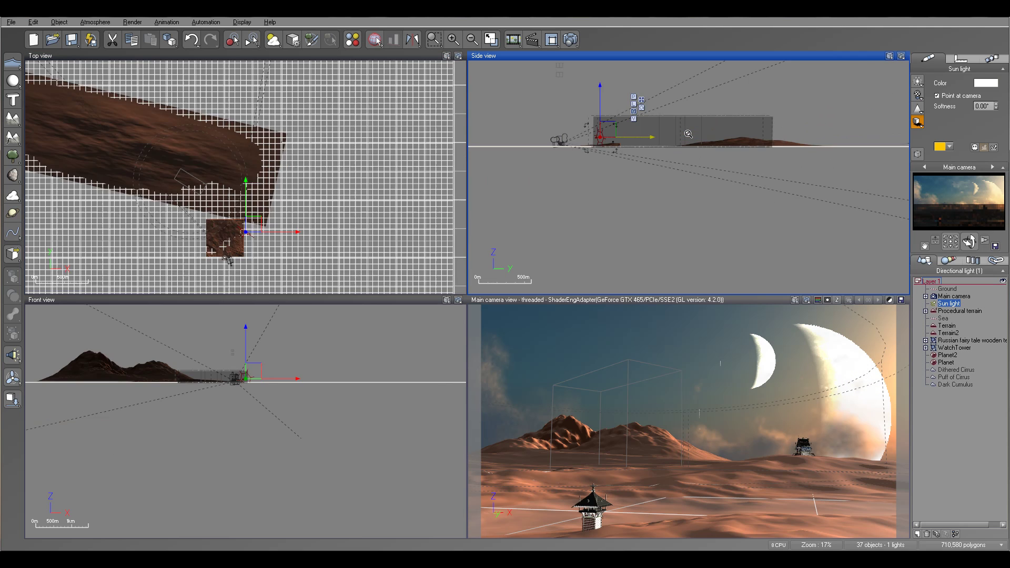
{"action": "scroll", "coordinate": [746, 140], "scroll_direction": "down", "scroll_amount": 1}
{"action": "right_click_drag", "start_coordinate": [746, 140], "coordinate": [893, 161]}
{"action": "left_click_drag", "start_coordinate": [643, 117], "coordinate": [643, 120]}
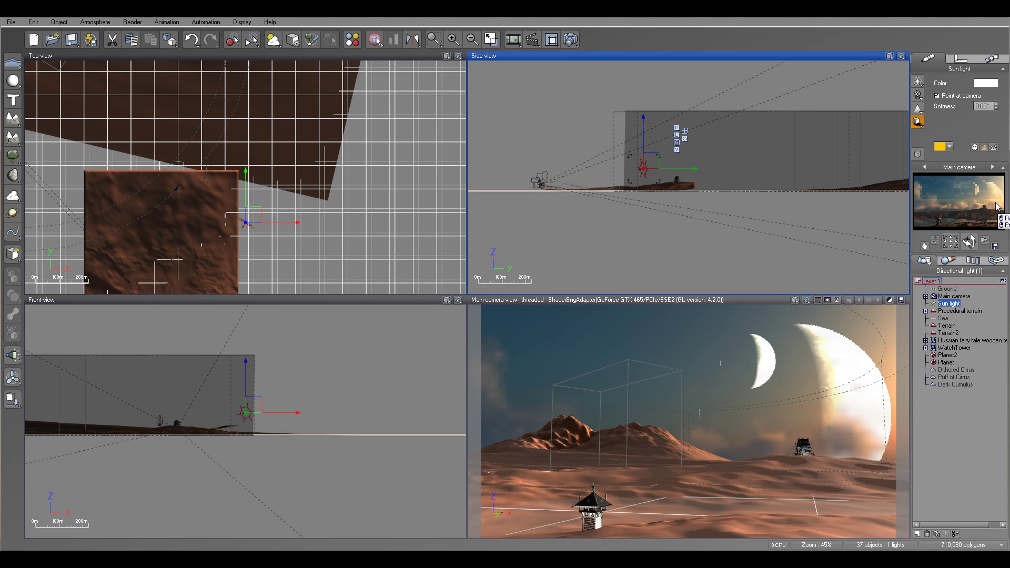
{"action": "left_click", "coordinate": [67, 35]}
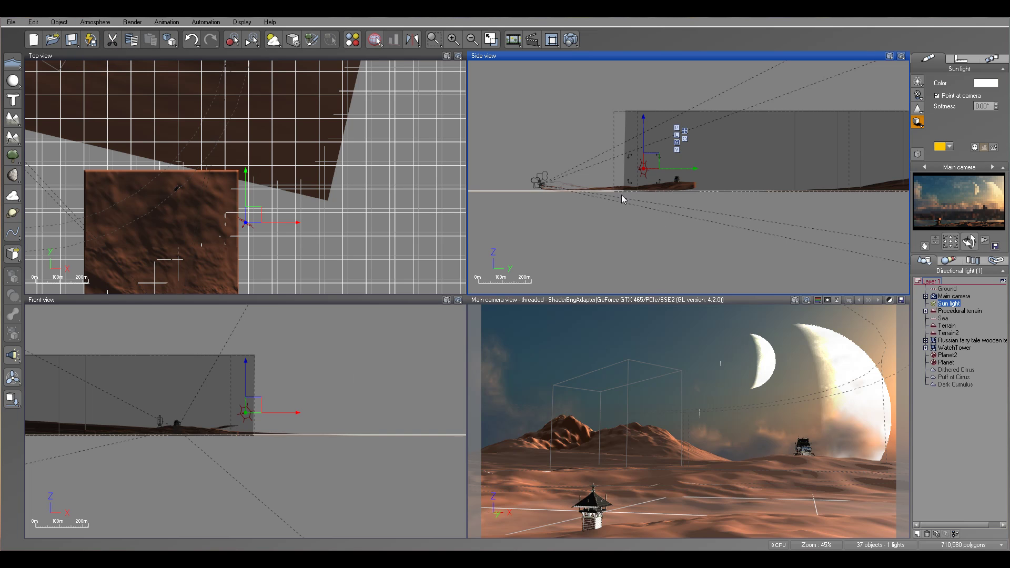
Step: Set the Dark Cumulus layer to 54% detail amount, 16% density and 31% ambient lighting in the atmosphere settings
{"action": "key", "text": "F4"}
{"action": "left_click", "coordinate": [406, 235]}
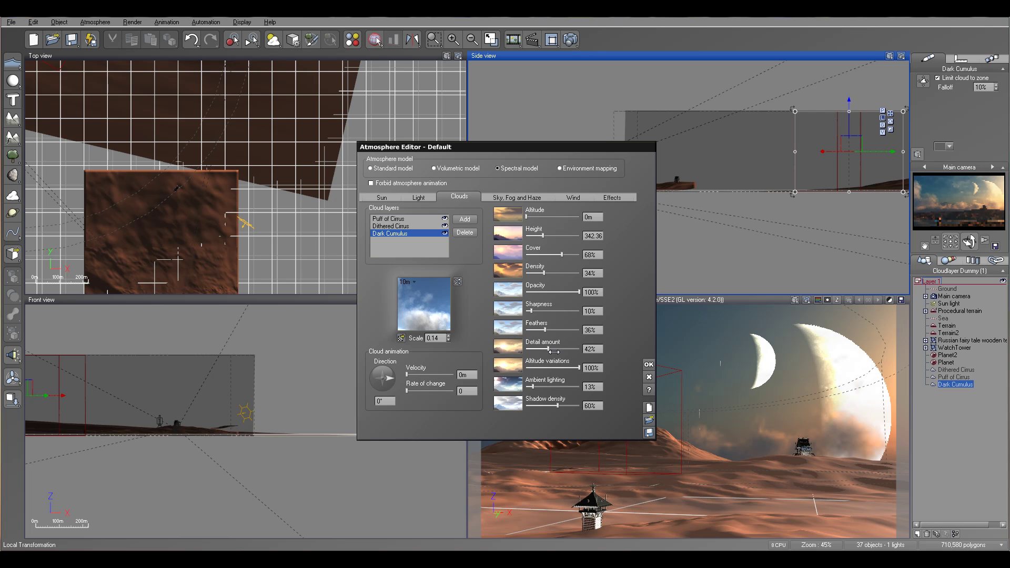
{"action": "left_click_drag", "start_coordinate": [548, 349], "coordinate": [560, 352]}
{"action": "left_click_drag", "start_coordinate": [544, 273], "coordinate": [538, 273]}
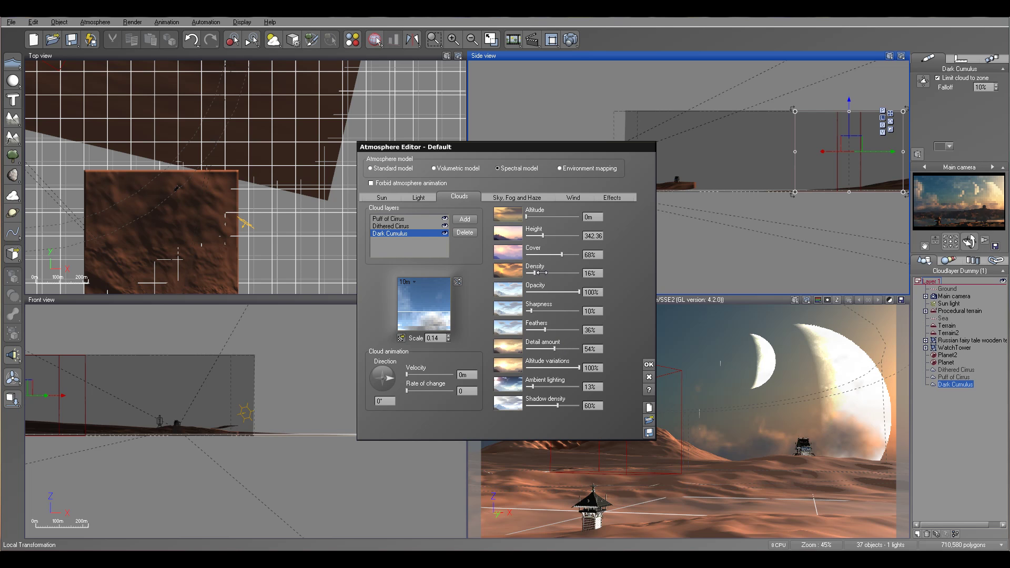
{"action": "left_click_drag", "start_coordinate": [539, 387], "coordinate": [557, 388]}
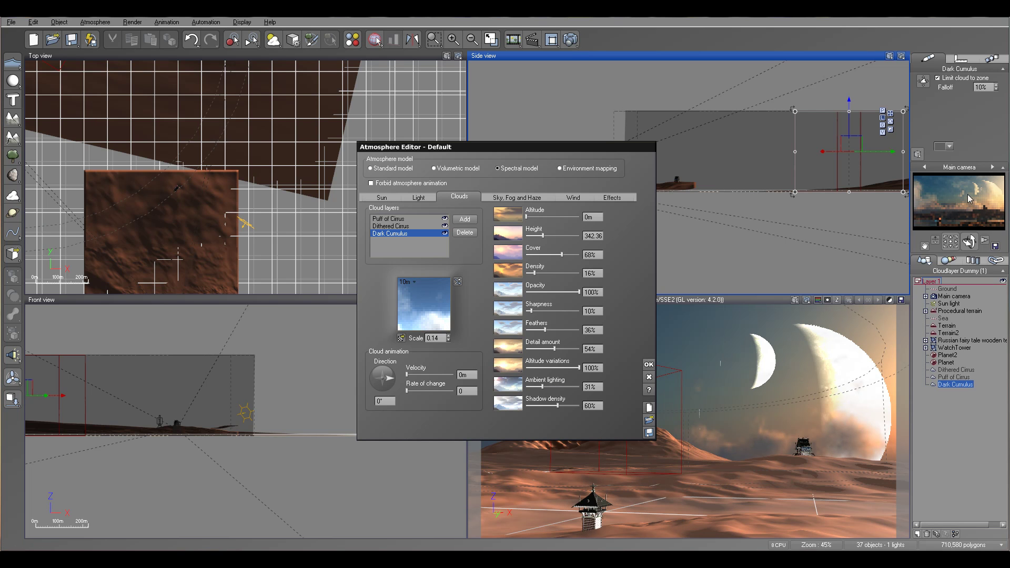
Step: Review the Puff of Cirrus layer's settings and reduce the Dithered Cirrus layer's density to 3%
{"action": "left_click", "coordinate": [390, 226]}
{"action": "left_click_drag", "start_coordinate": [552, 273], "coordinate": [550, 273]}
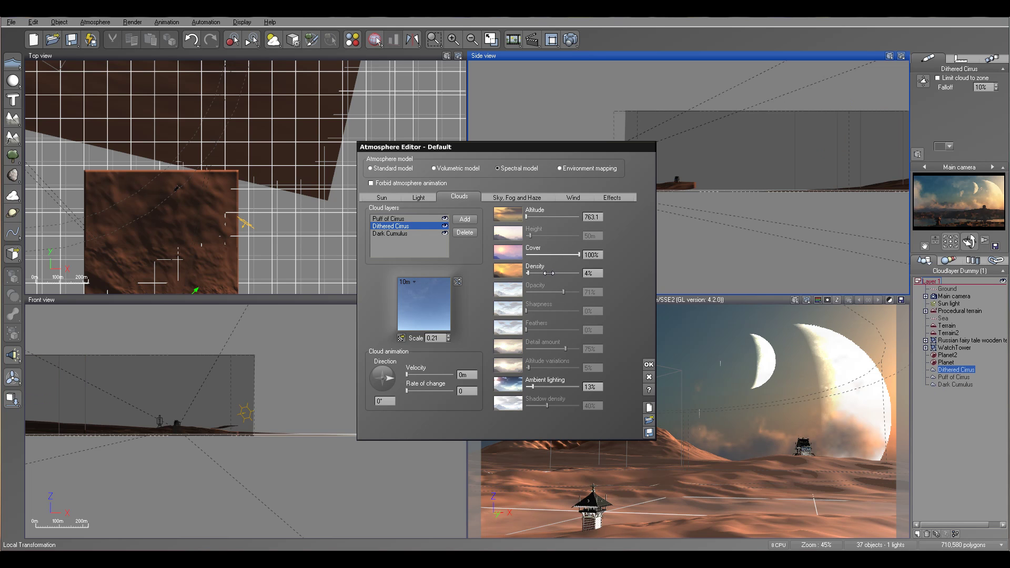
{"action": "left_click", "coordinate": [400, 219]}
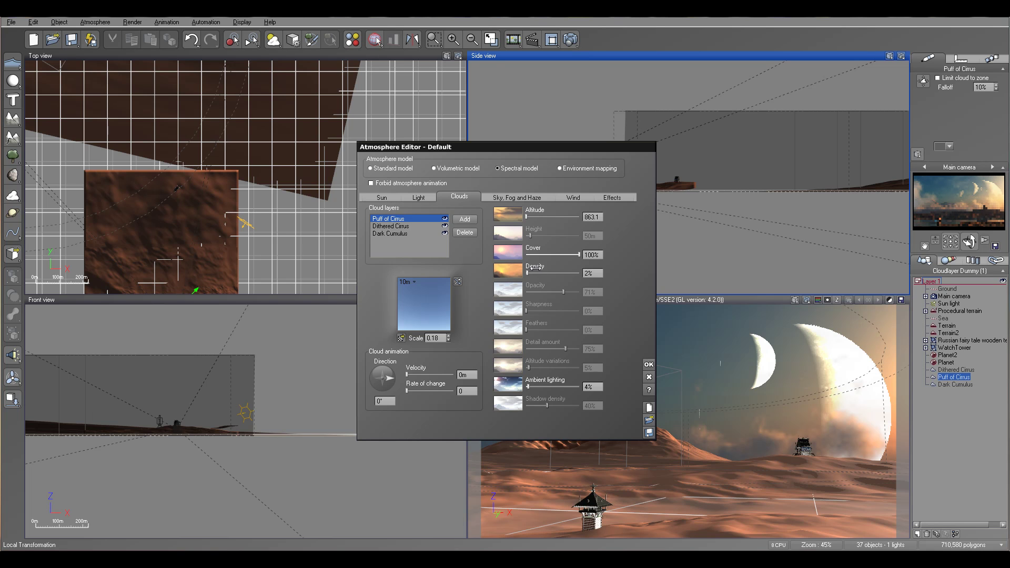
{"action": "left_click", "coordinate": [415, 227]}
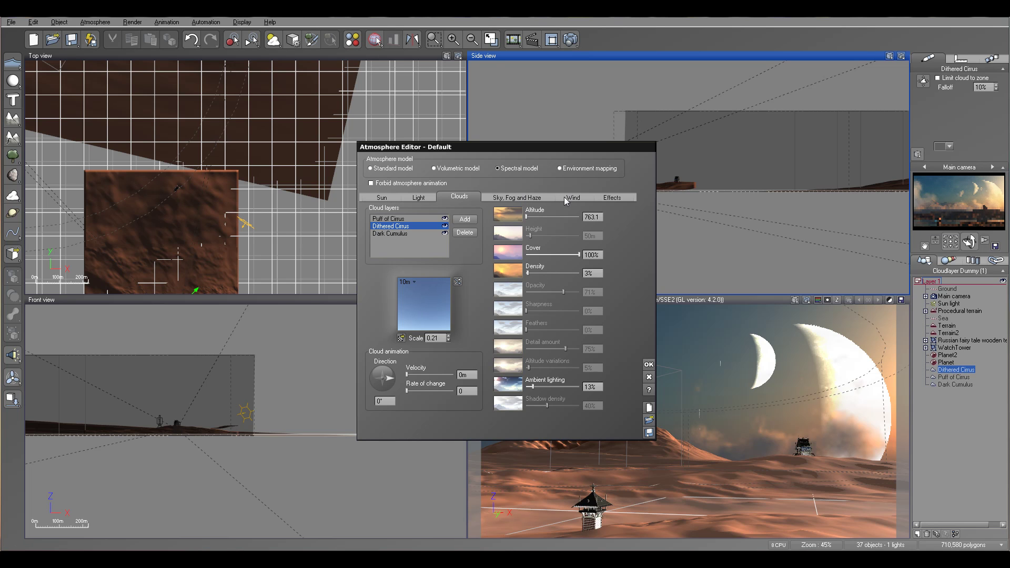
Step: Enable stars without lens flares, at 100% number of stars and 75% brightness, and accept the atmosphere settings
{"action": "left_click", "coordinate": [615, 199]}
{"action": "left_click", "coordinate": [373, 208]}
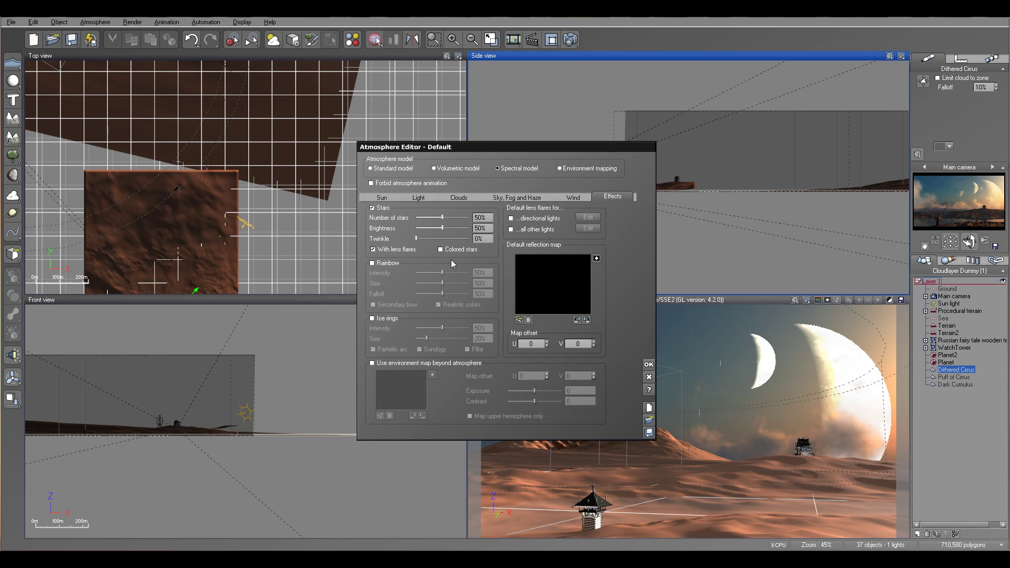
{"action": "left_click_drag", "start_coordinate": [448, 224], "coordinate": [465, 230]}
{"action": "left_click", "coordinate": [456, 230]}
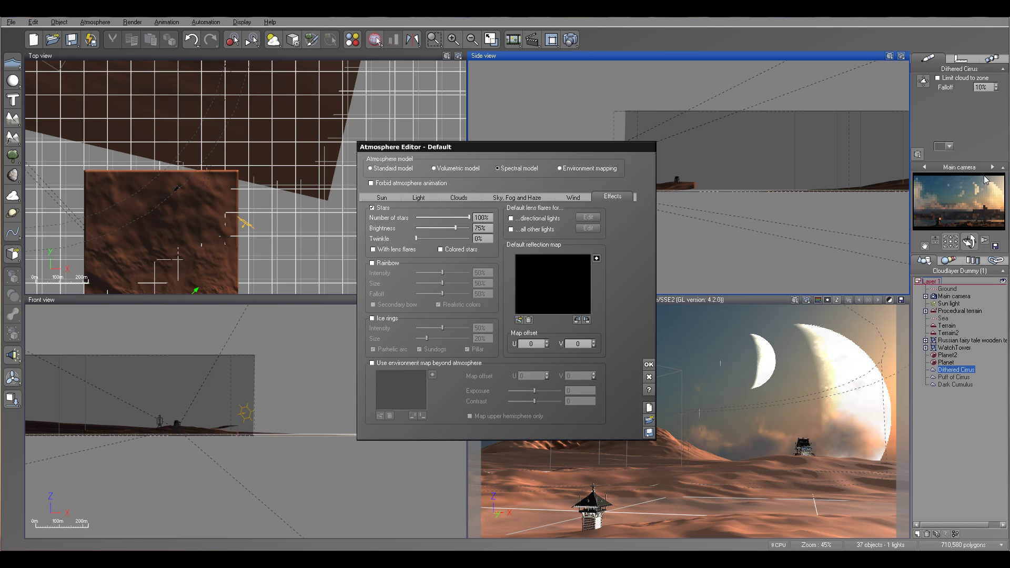
{"action": "left_click", "coordinate": [651, 364]}
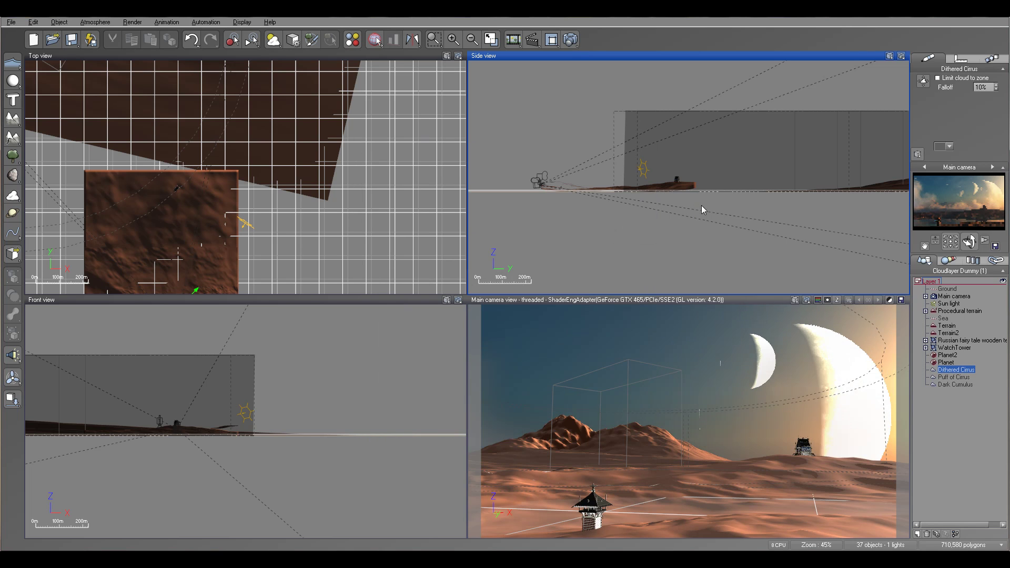
Step: Replace the large Planet's Moon texture with the custom picture p2s.jpg from the planets folder
{"action": "right_click_drag", "start_coordinate": [724, 136], "coordinate": [754, 182]}
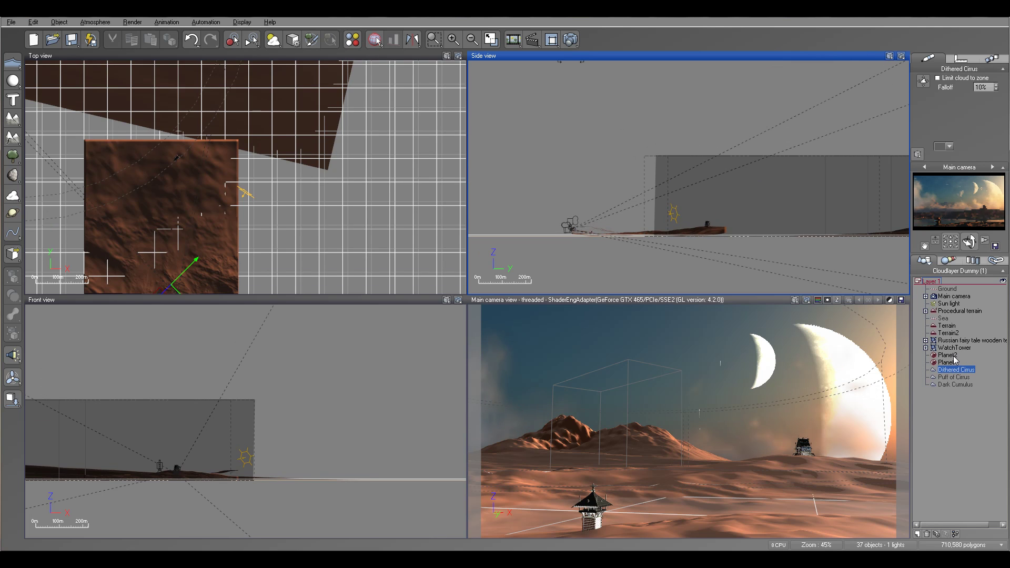
{"action": "left_click", "coordinate": [947, 355]}
{"action": "left_click", "coordinate": [946, 363]}
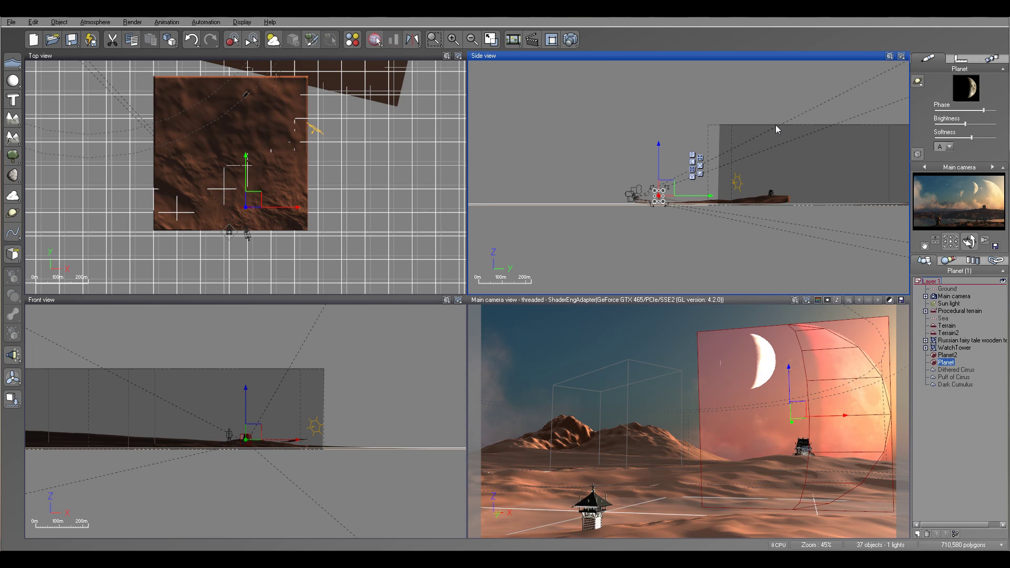
{"action": "right_click_drag", "start_coordinate": [693, 128], "coordinate": [721, 150]}
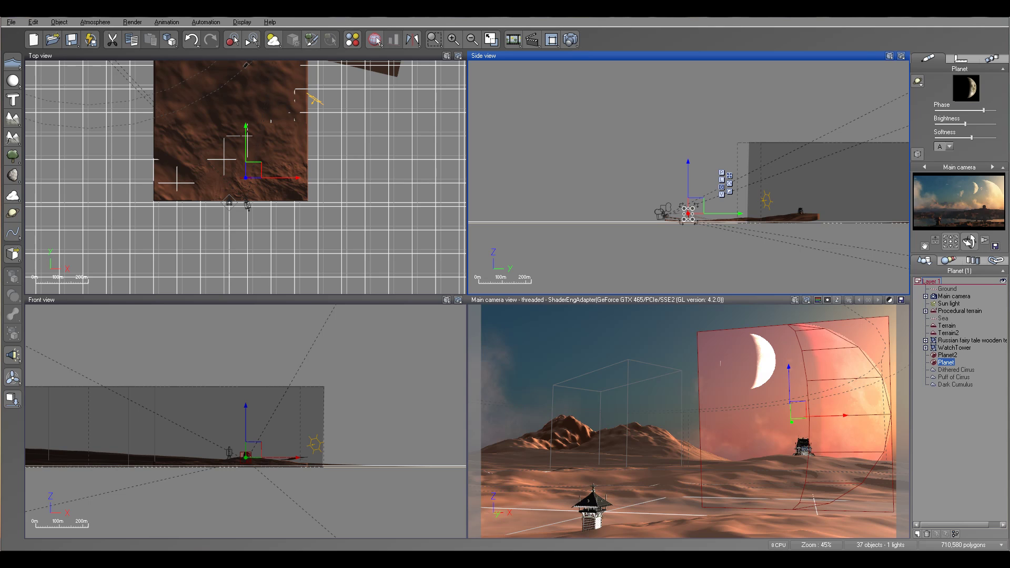
{"action": "left_click", "coordinate": [918, 83]}
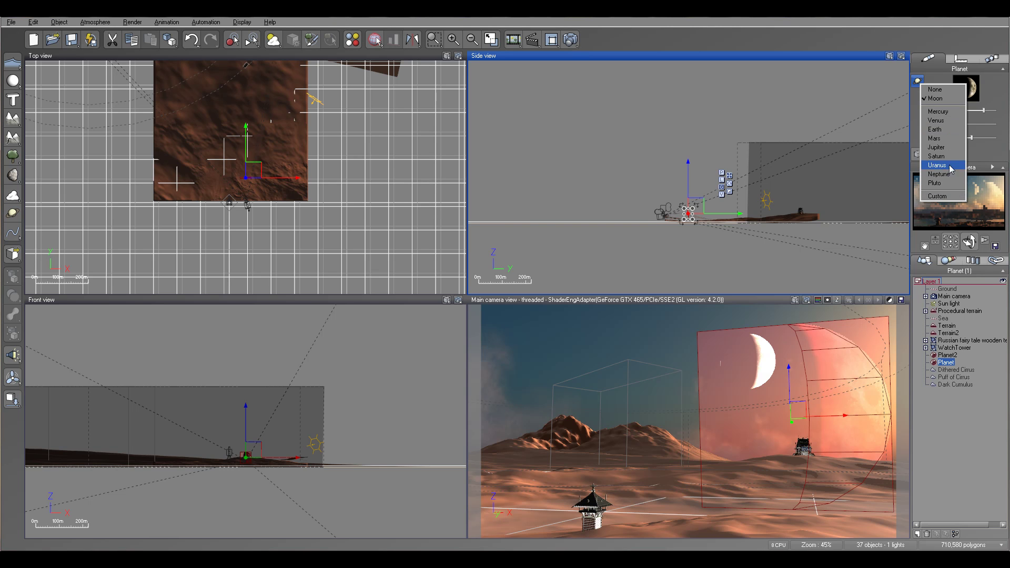
{"action": "left_click", "coordinate": [937, 196]}
{"action": "left_click", "coordinate": [528, 369]}
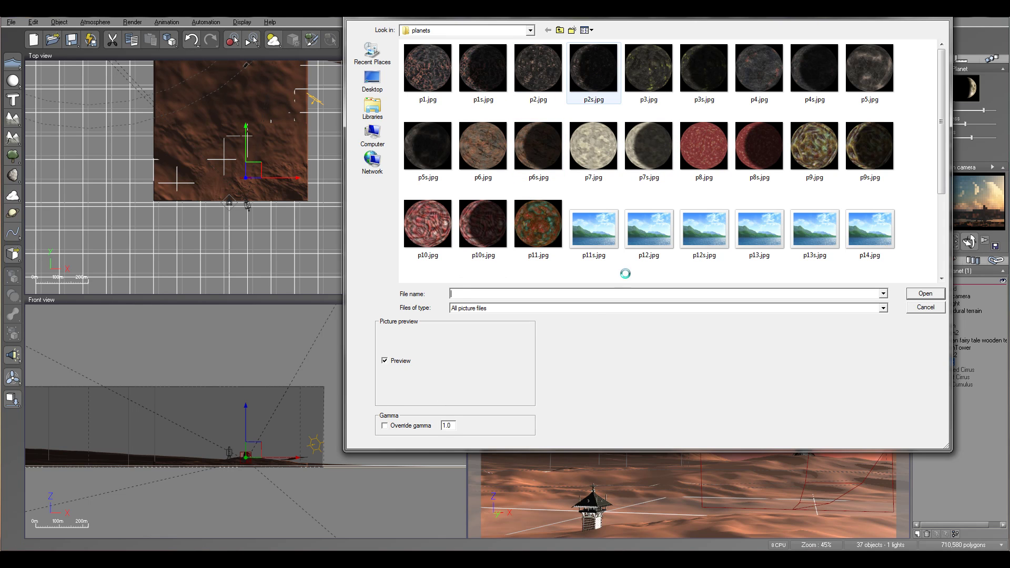
{"action": "left_click", "coordinate": [808, 70]}
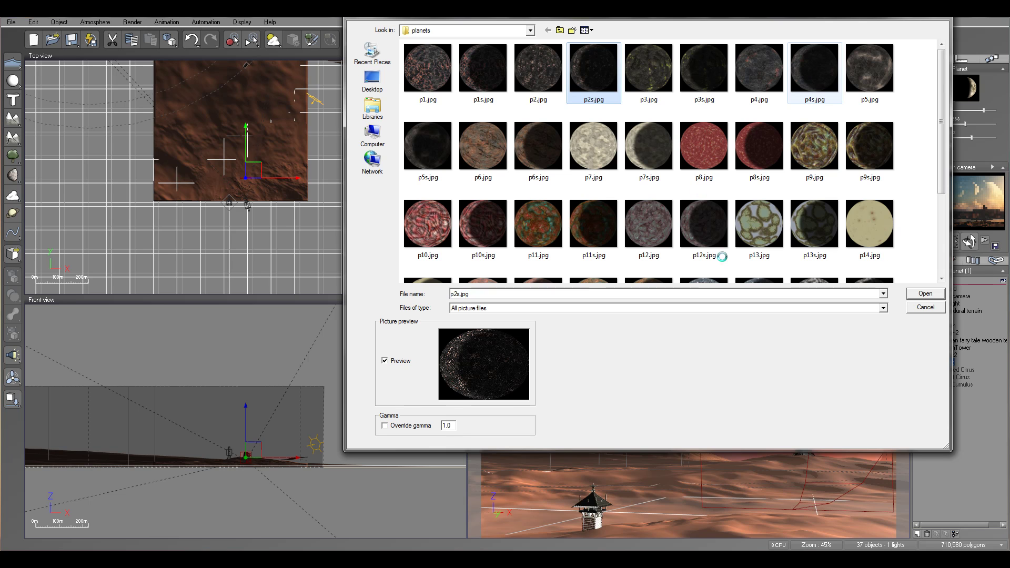
{"action": "left_click", "coordinate": [925, 295]}
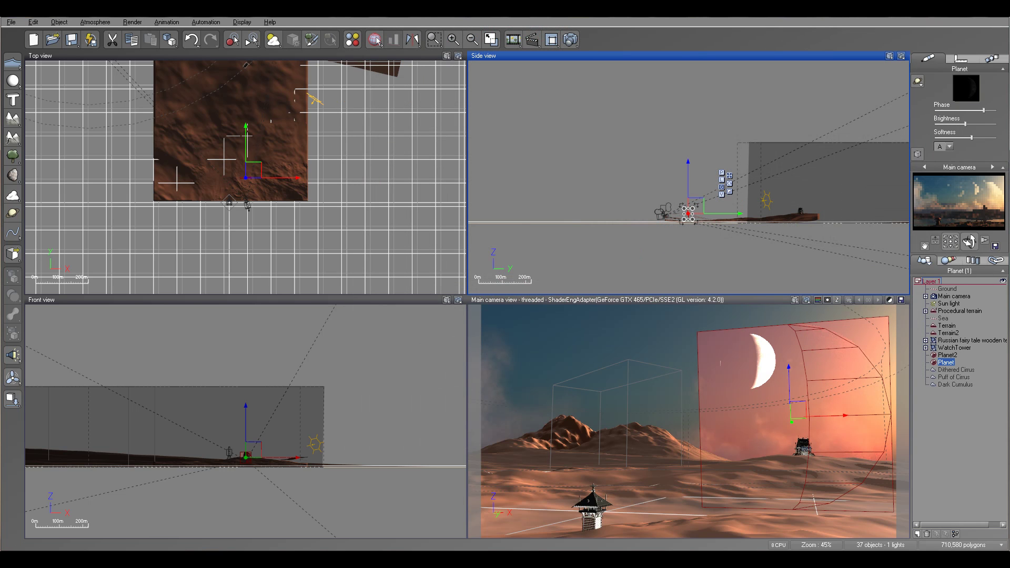
Step: Rotate the large Planet by about half a turn in the front view, reduce its phase, and raise its brightness and softness
{"action": "right_click_drag", "start_coordinate": [344, 398], "coordinate": [427, 333]}
{"action": "scroll", "coordinate": [351, 413], "scroll_direction": "up", "scroll_amount": 5}
{"action": "right_click_drag", "start_coordinate": [299, 350], "coordinate": [362, 510]}
{"action": "left_click_drag", "start_coordinate": [314, 490], "coordinate": [232, 414]}
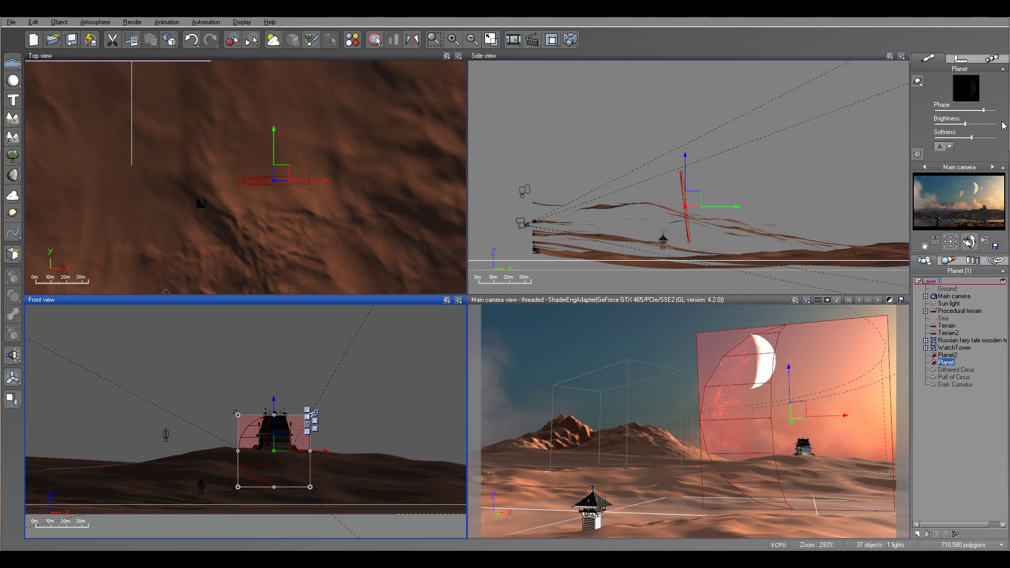
{"action": "left_click_drag", "start_coordinate": [988, 109], "coordinate": [965, 110]}
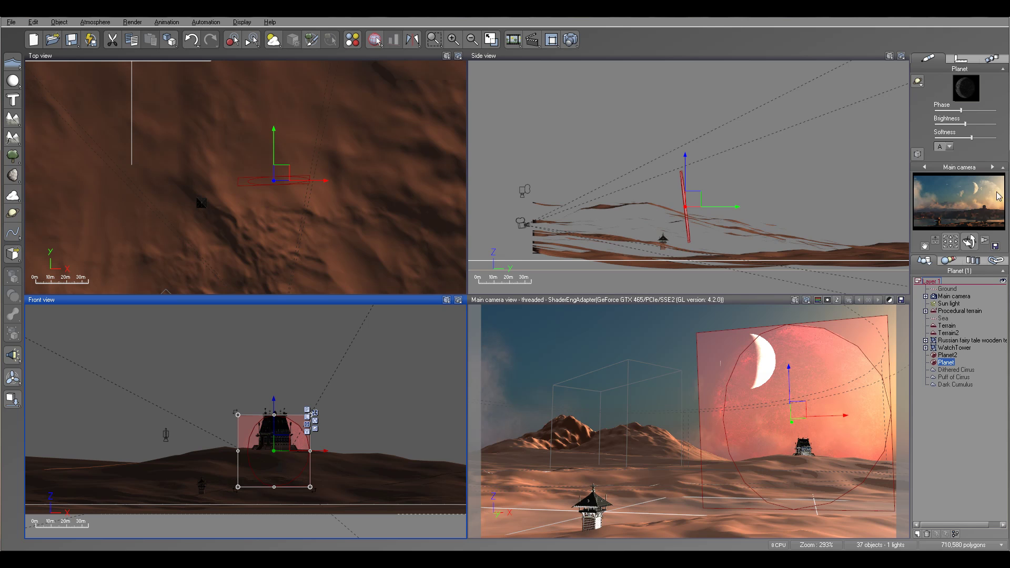
{"action": "left_click_drag", "start_coordinate": [995, 123], "coordinate": [991, 124]}
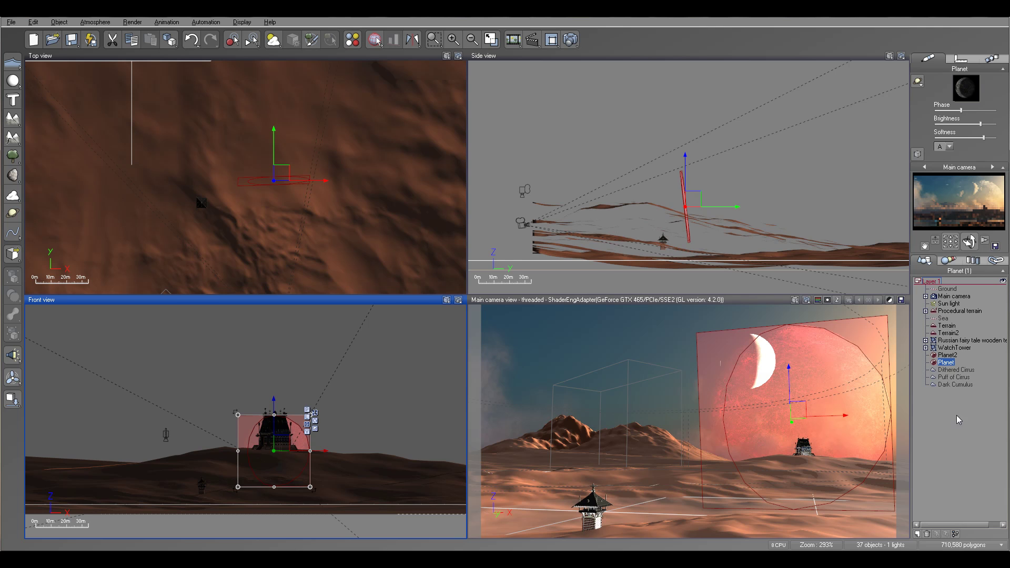
Step: Give the smaller Planet2 the custom picture p1s.jpg from the planets folder
{"action": "left_click", "coordinate": [947, 355]}
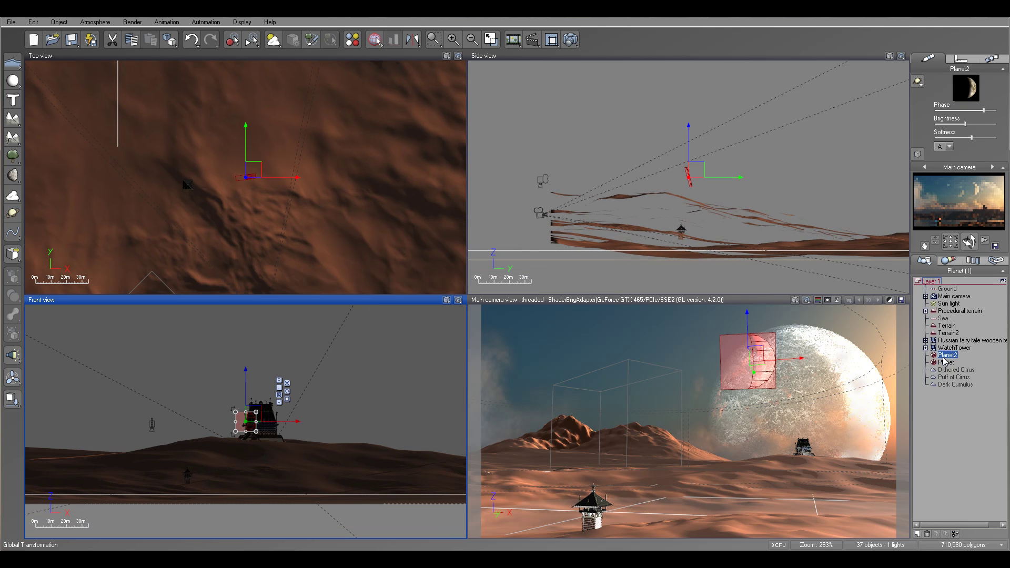
{"action": "left_click", "coordinate": [918, 82]}
{"action": "left_click", "coordinate": [941, 197]}
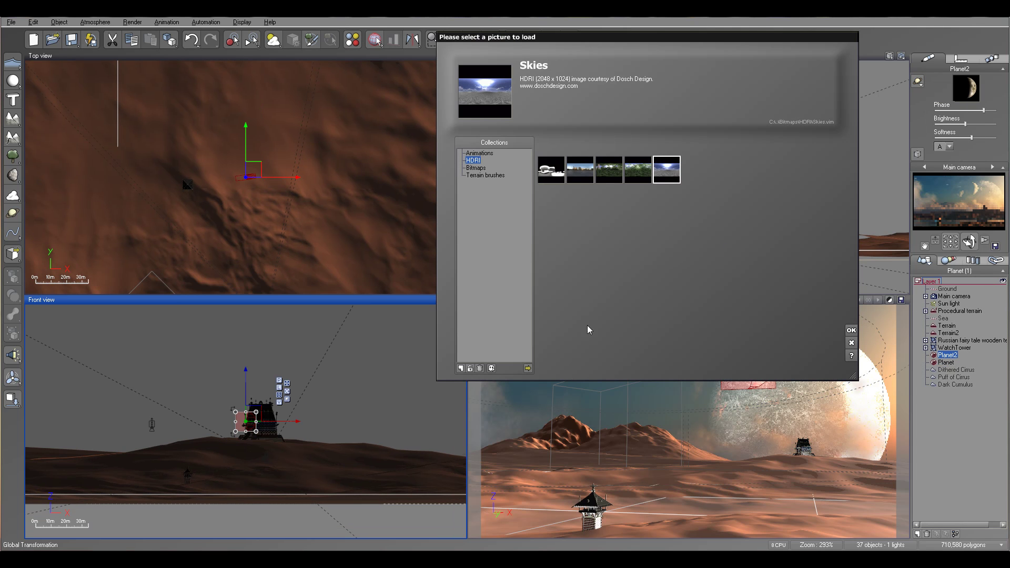
{"action": "left_click", "coordinate": [528, 368]}
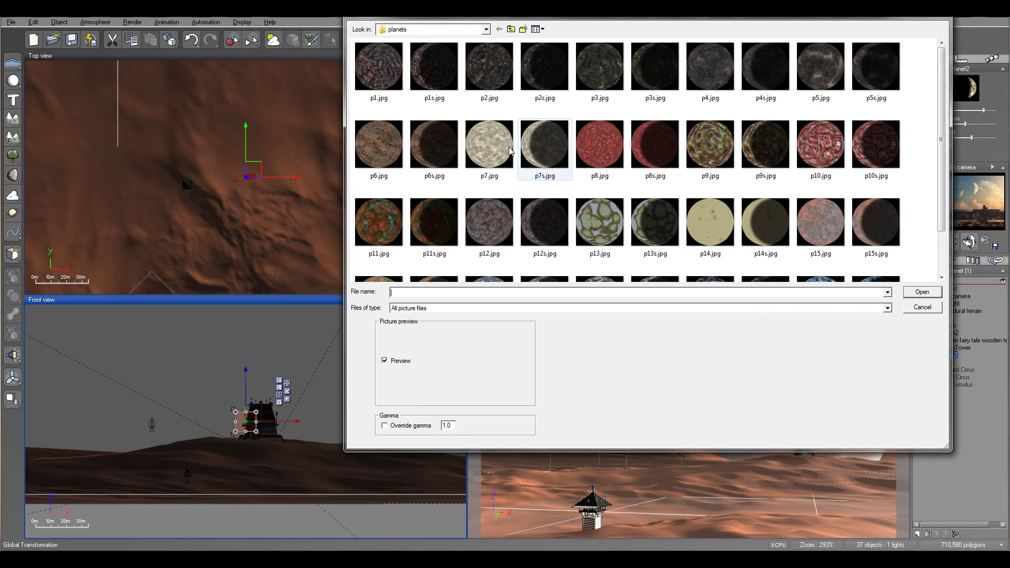
{"action": "left_click", "coordinate": [441, 66]}
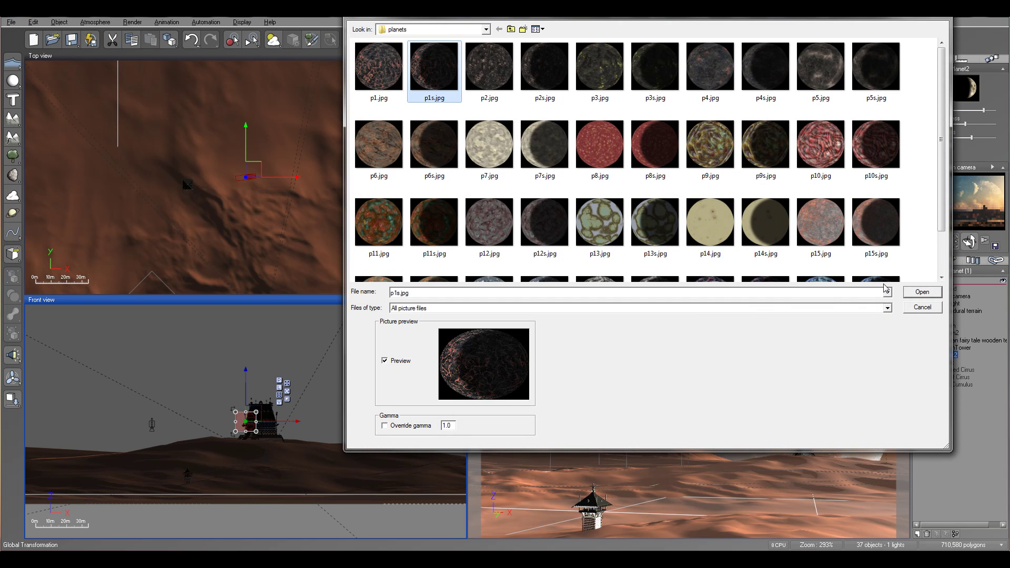
{"action": "left_click", "coordinate": [922, 292]}
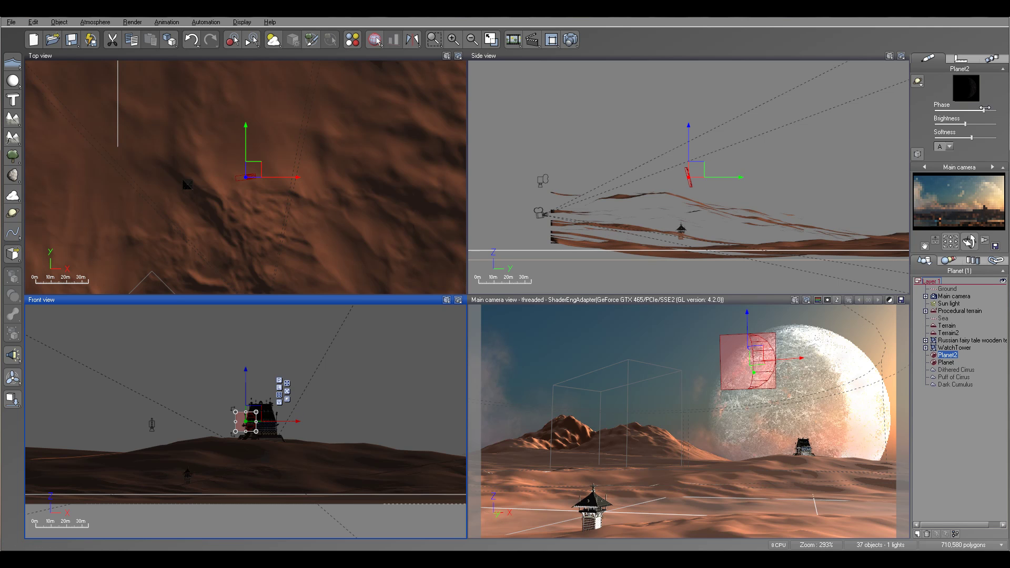
Step: Reduce Planet2's phase, raise its brightness and softness, and rotate it in the front view so its lit side faces the sun
{"action": "left_click_drag", "start_coordinate": [973, 109], "coordinate": [994, 131]}
{"action": "left_click_drag", "start_coordinate": [262, 439], "coordinate": [249, 373]}
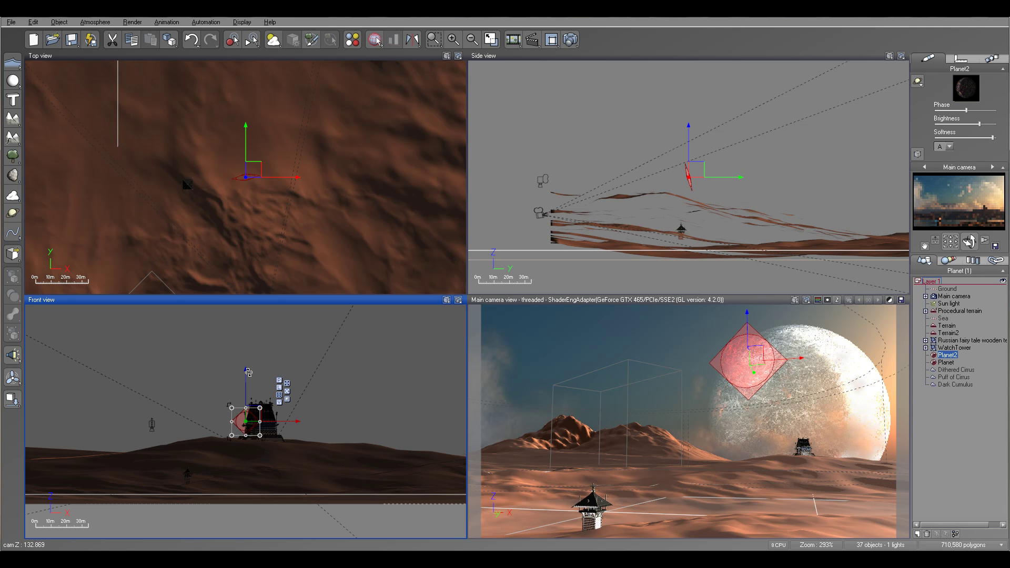
Step: Rotate the large Planet slightly in the front view and check the scene with a test render
{"action": "left_click", "coordinate": [942, 363]}
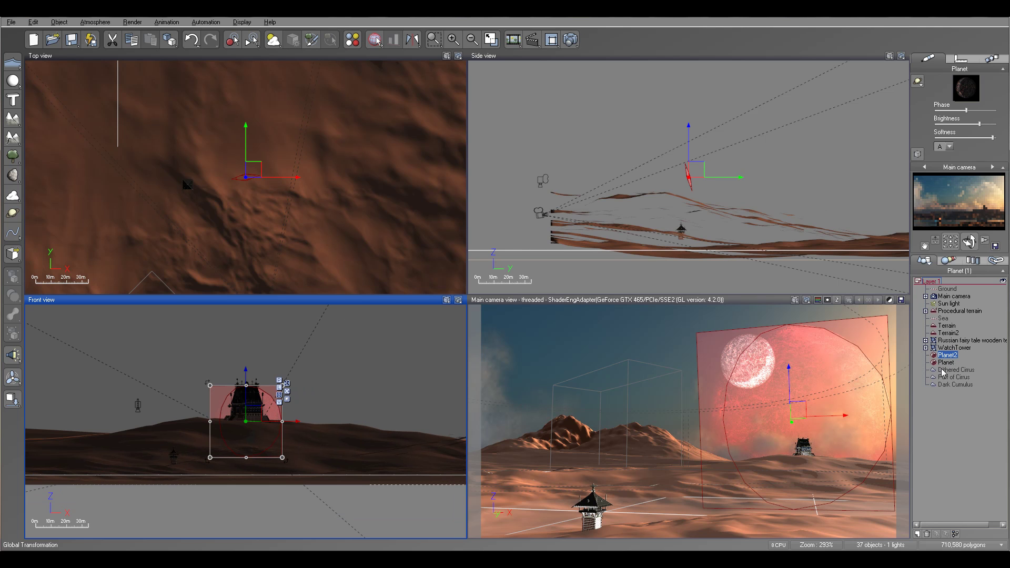
{"action": "left_click_drag", "start_coordinate": [291, 461], "coordinate": [279, 478]}
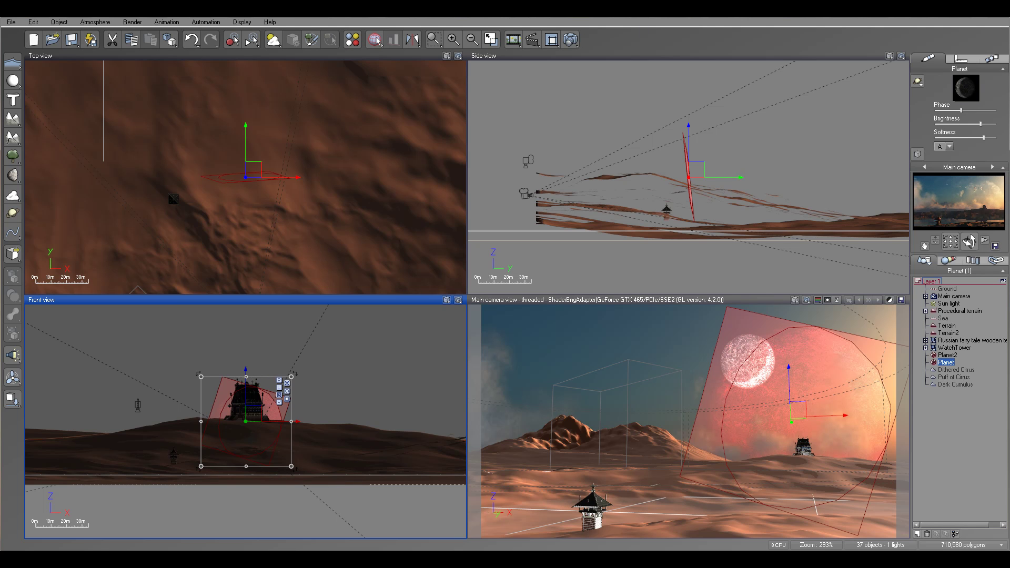
{"action": "left_click", "coordinate": [575, 42]}
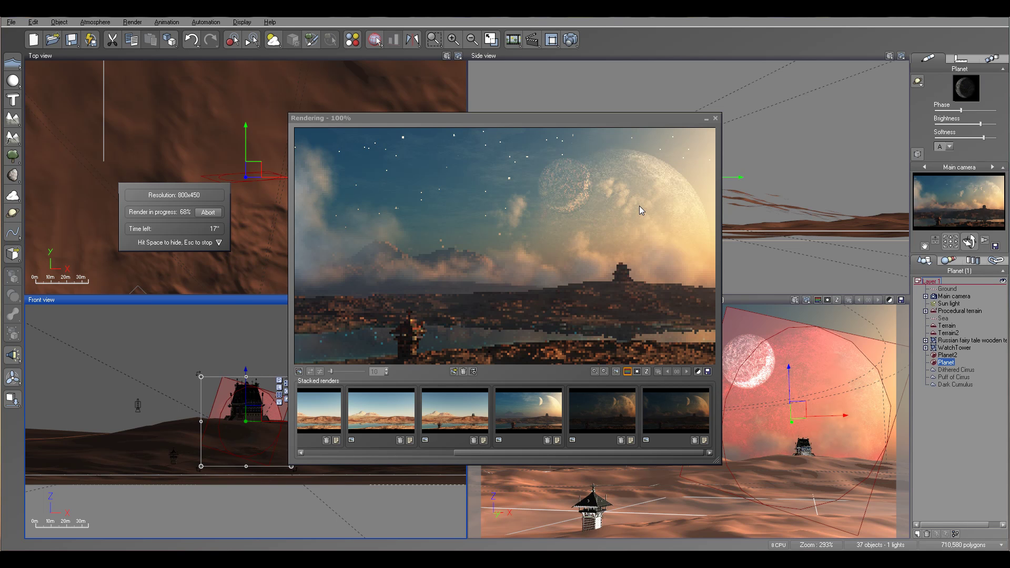
{"action": "left_click", "coordinate": [665, 181]}
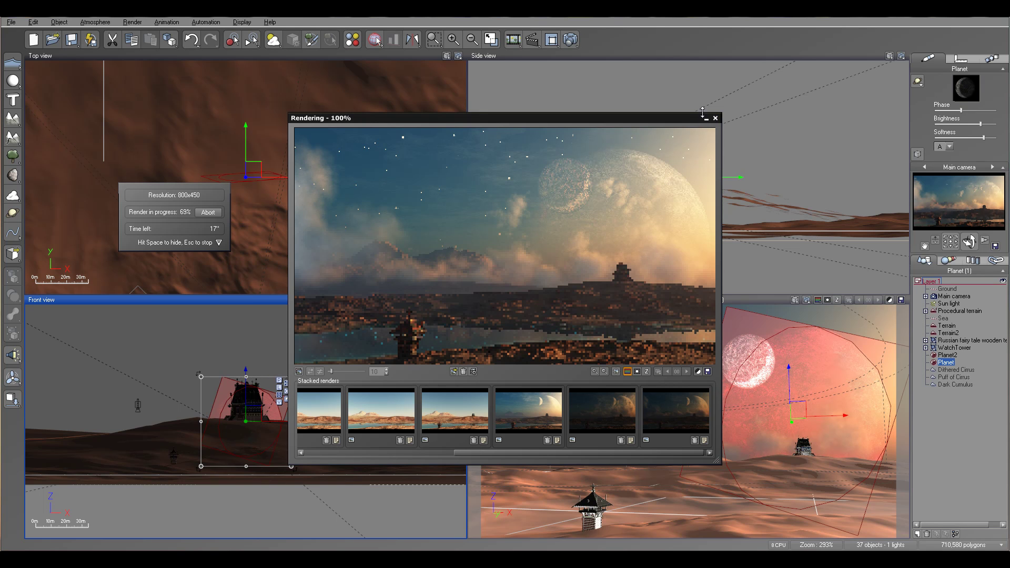
{"action": "left_click", "coordinate": [716, 118]}
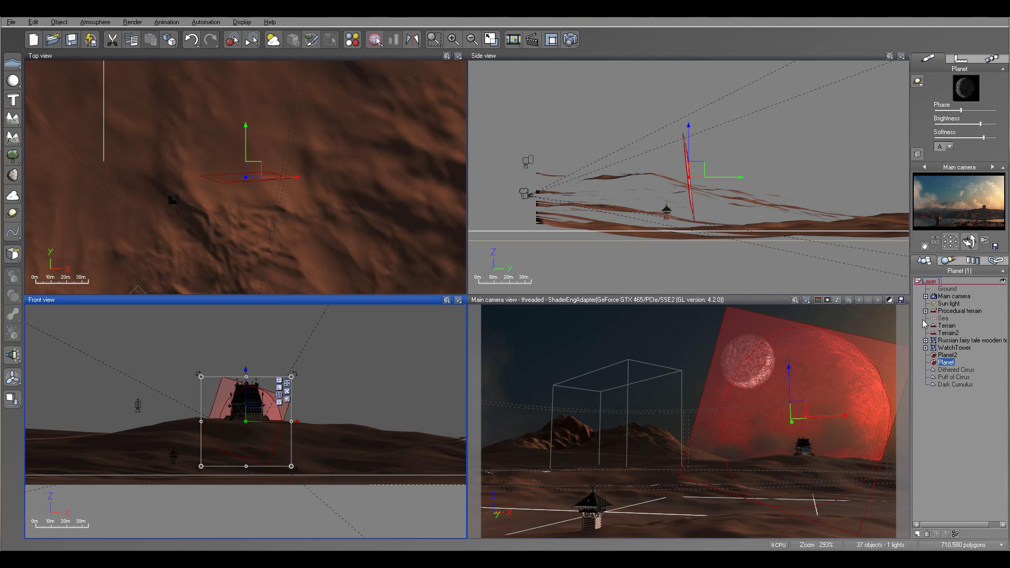
Step: Move Planet2 to the left in the top view and raise it in the side view, away from the large Planet
{"action": "left_click", "coordinate": [950, 355]}
{"action": "right_click_drag", "start_coordinate": [298, 206], "coordinate": [405, 218]}
{"action": "mouse_move", "coordinate": [393, 190]}
{"action": "left_mouse_down"}
{"action": "mouse_move", "coordinate": [342, 193]}
{"action": "mouse_move", "coordinate": [377, 195]}
{"action": "left_mouse_up"}
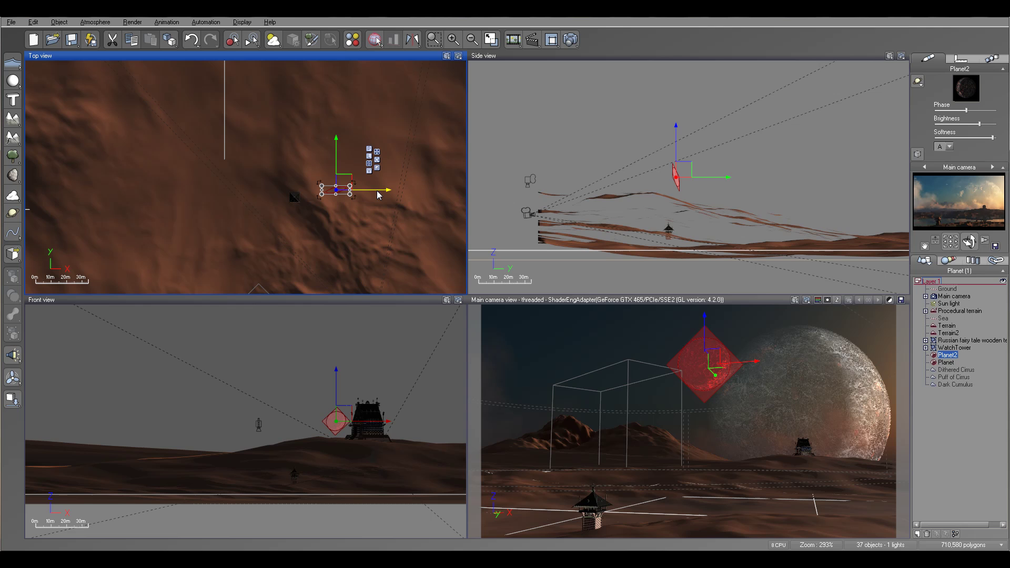
{"action": "left_click", "coordinate": [678, 185]}
{"action": "left_click_drag", "start_coordinate": [679, 190], "coordinate": [682, 147]}
{"action": "scroll", "coordinate": [683, 193], "scroll_direction": "up", "scroll_amount": 1}
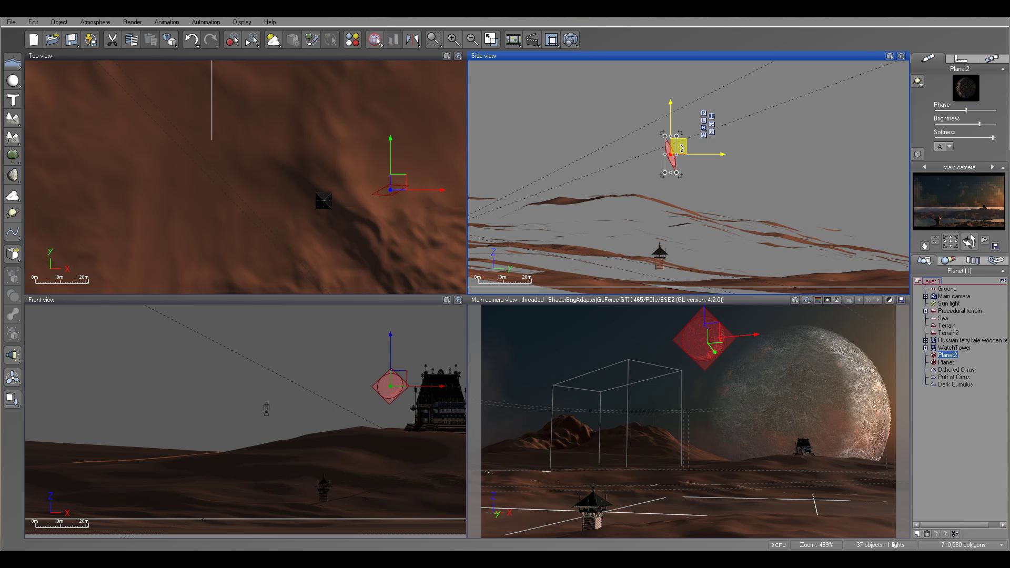
Step: Lower the brightness of the large Planet and of Planet2 slightly
{"action": "left_click", "coordinate": [948, 363]}
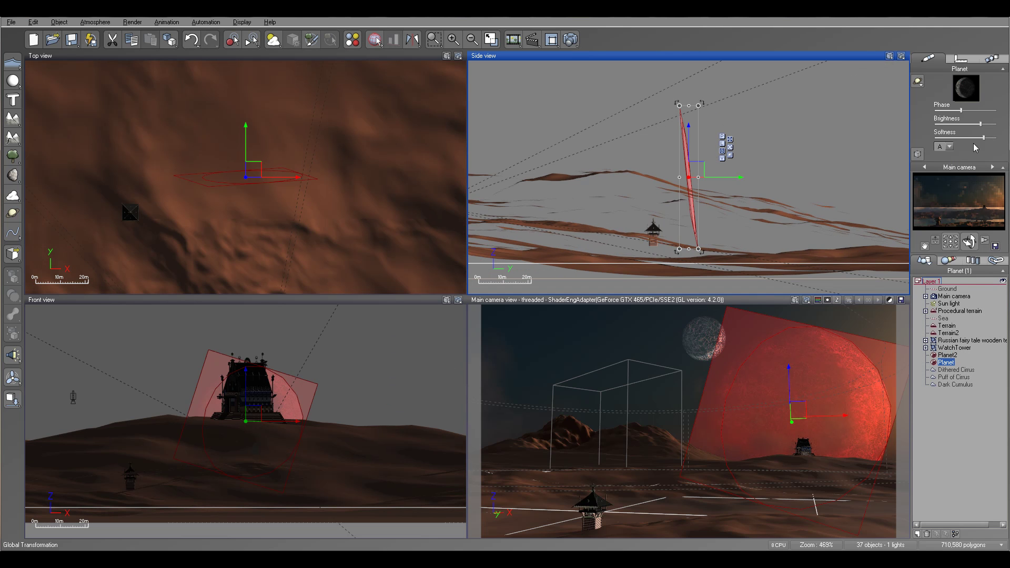
{"action": "left_click_drag", "start_coordinate": [977, 123], "coordinate": [976, 123]}
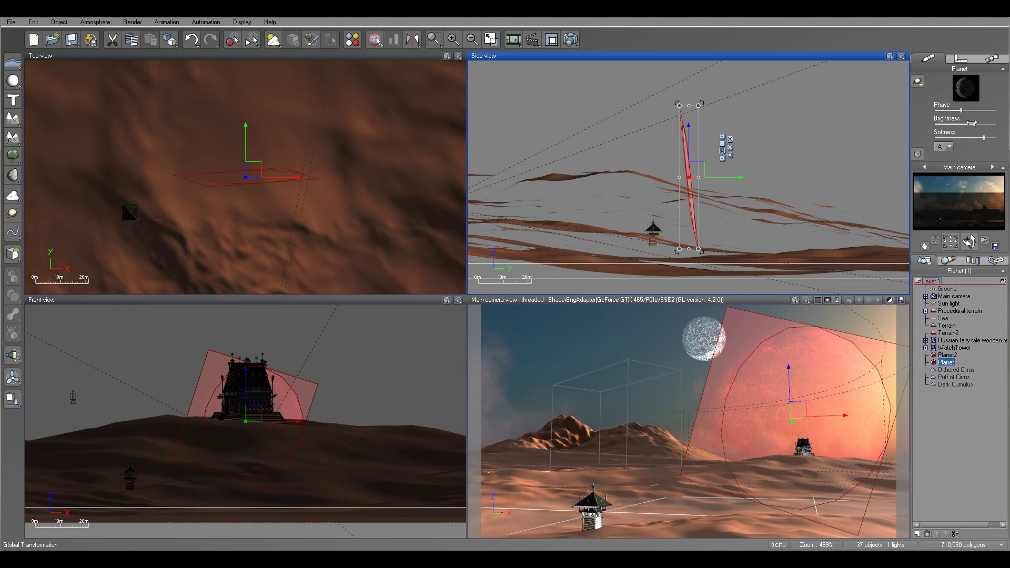
{"action": "left_click", "coordinate": [950, 355]}
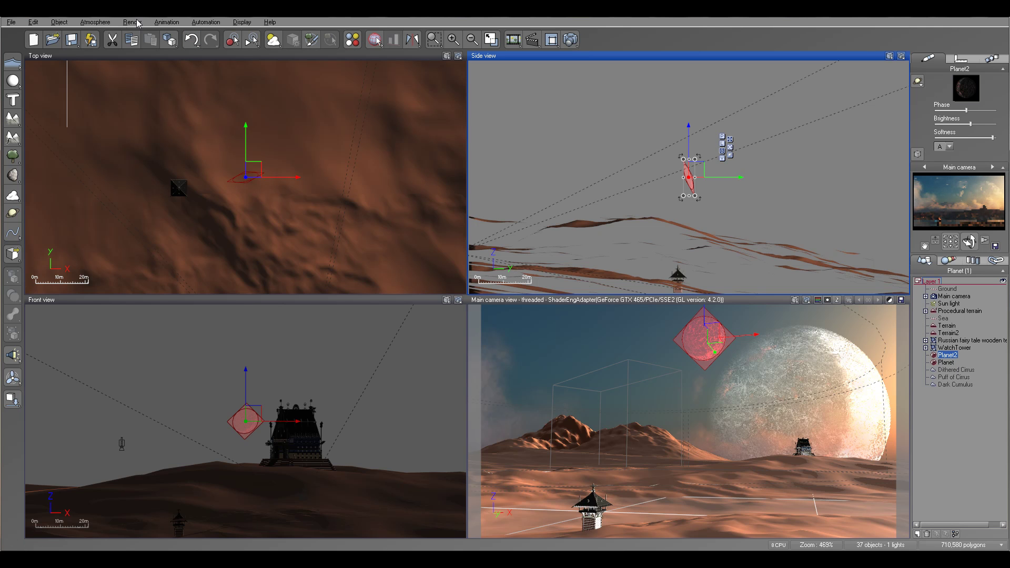
Step: Set the Dark Cumulus cloud layer's detail amount to 75% in the Atmosphere Editor and accept the settings
{"action": "left_click", "coordinate": [95, 22]}
{"action": "left_click", "coordinate": [108, 69]}
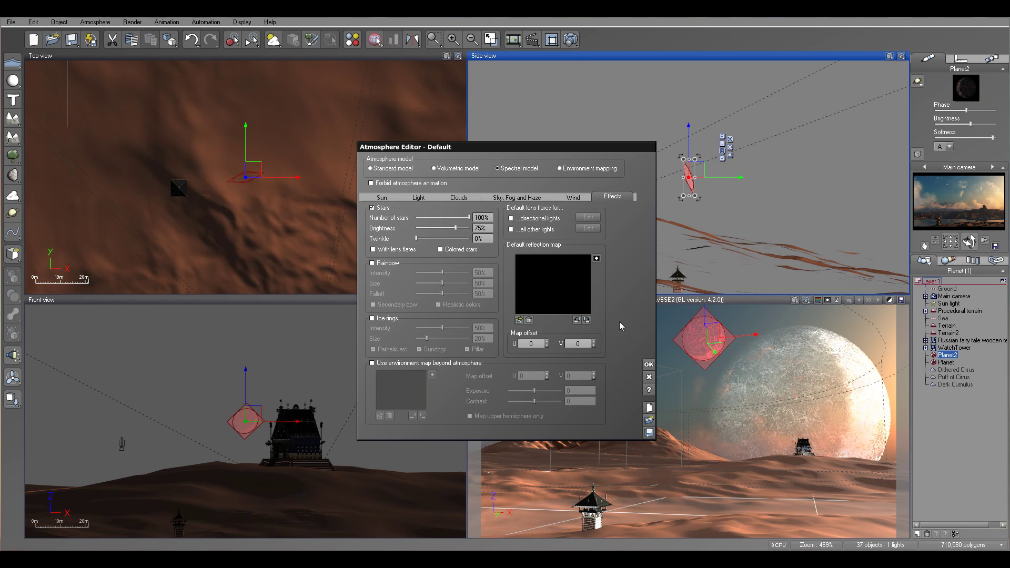
{"action": "left_click", "coordinate": [455, 199]}
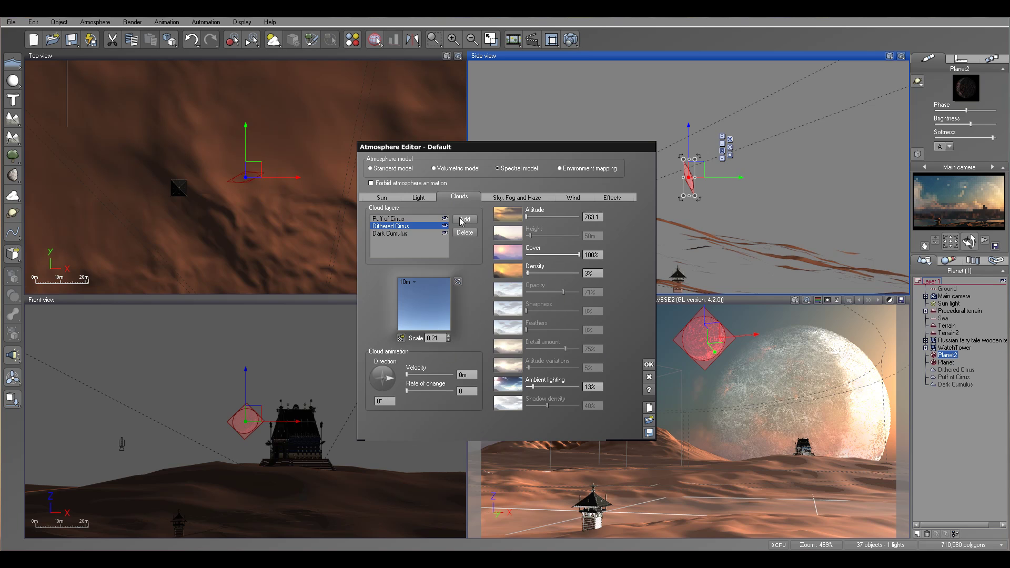
{"action": "left_click", "coordinate": [405, 234]}
{"action": "left_click_drag", "start_coordinate": [563, 347], "coordinate": [571, 348]}
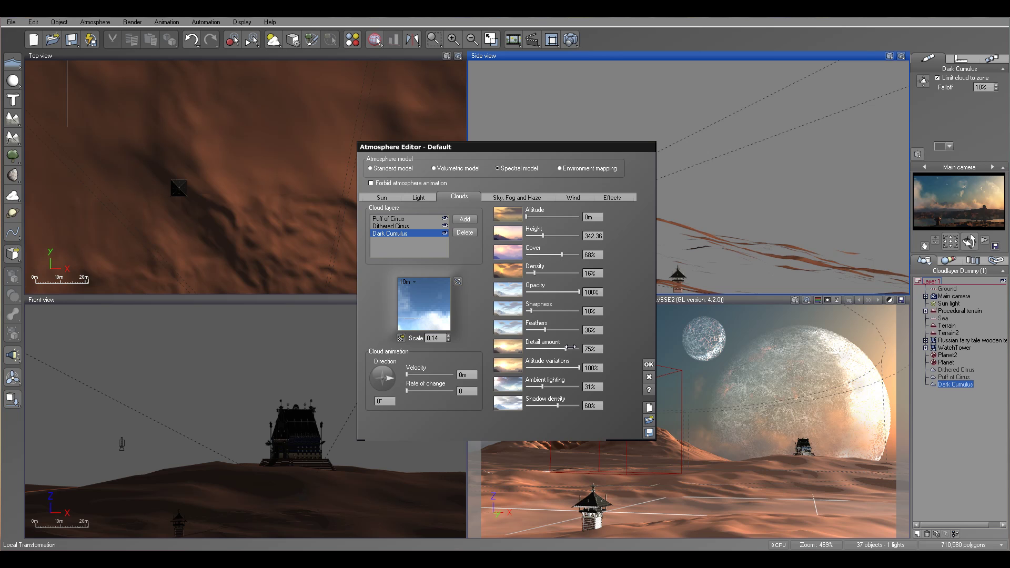
{"action": "left_click", "coordinate": [649, 367]}
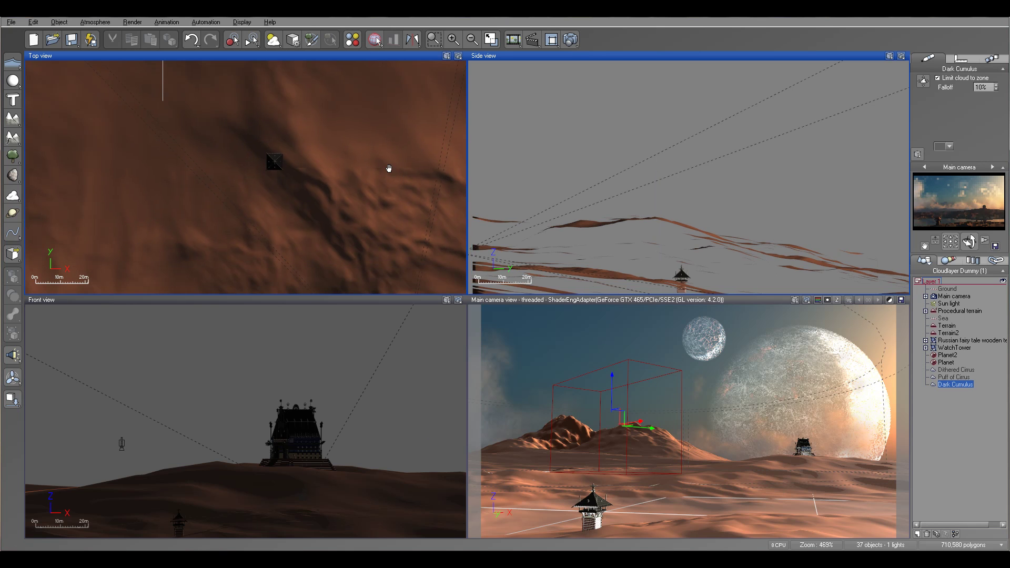
Step: Scale down the Dark Cumulus cloud zone in the top view and move it slightly closer to the camera
{"action": "scroll", "coordinate": [360, 147], "scroll_direction": "down", "scroll_amount": 6}
{"action": "right_click_drag", "start_coordinate": [343, 119], "coordinate": [340, 264]}
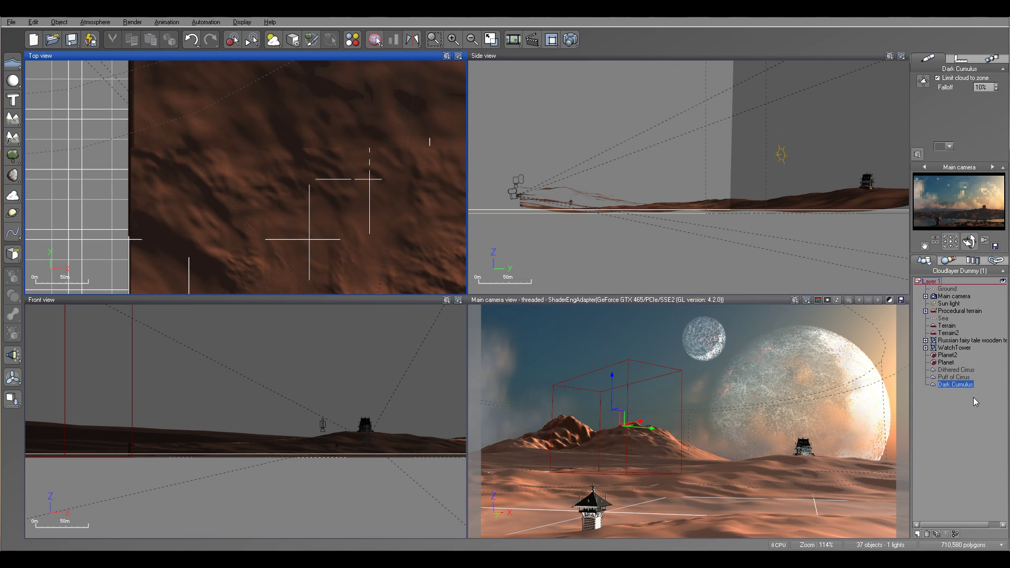
{"action": "right_click_drag", "start_coordinate": [311, 154], "coordinate": [302, 216]}
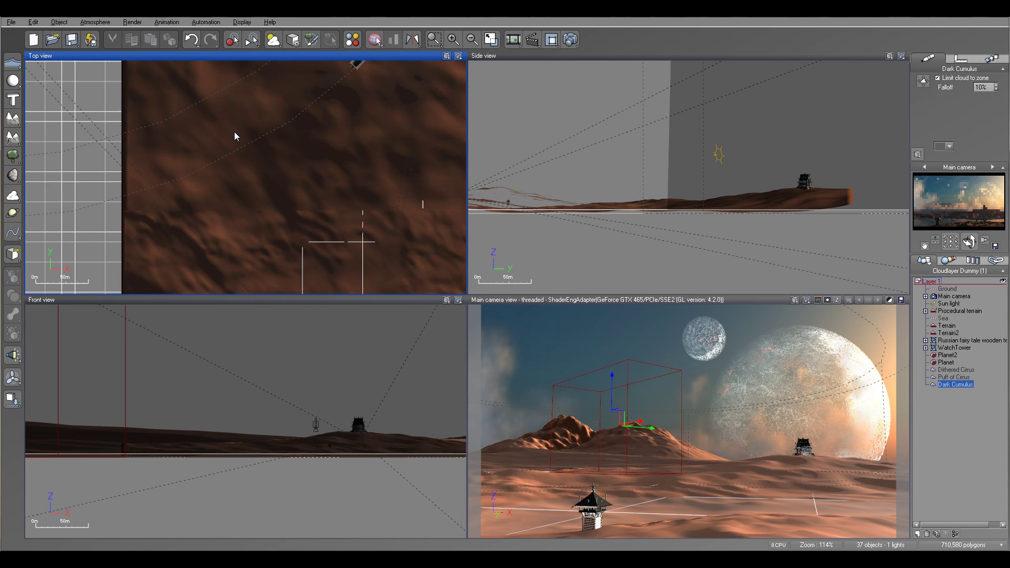
{"action": "right_click_drag", "start_coordinate": [221, 129], "coordinate": [348, 207]}
{"action": "scroll", "coordinate": [348, 207], "scroll_direction": "down", "scroll_amount": 2}
{"action": "scroll", "coordinate": [347, 207], "scroll_direction": "down", "scroll_amount": 6}
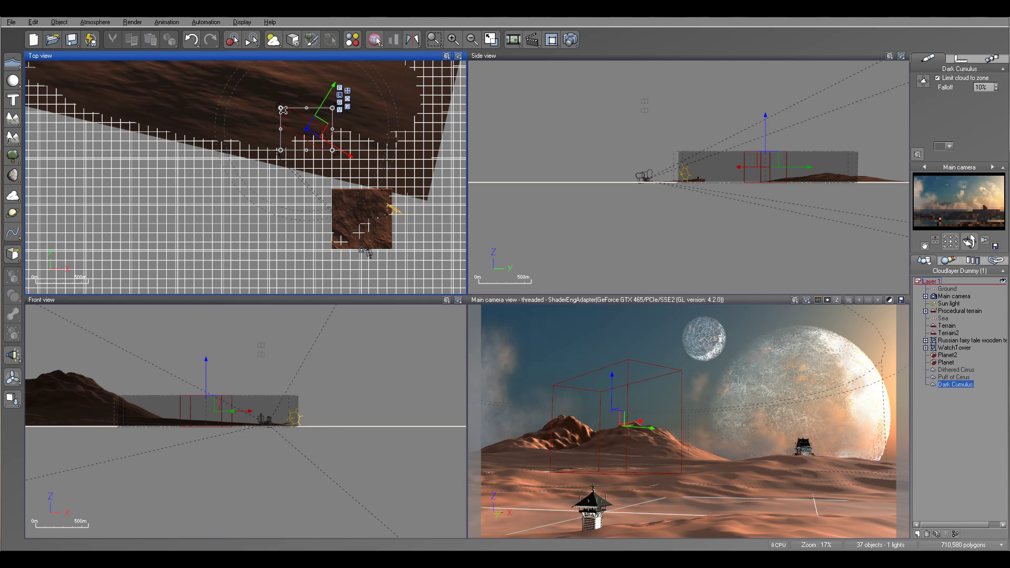
{"action": "left_click_drag", "start_coordinate": [284, 110], "coordinate": [318, 138]}
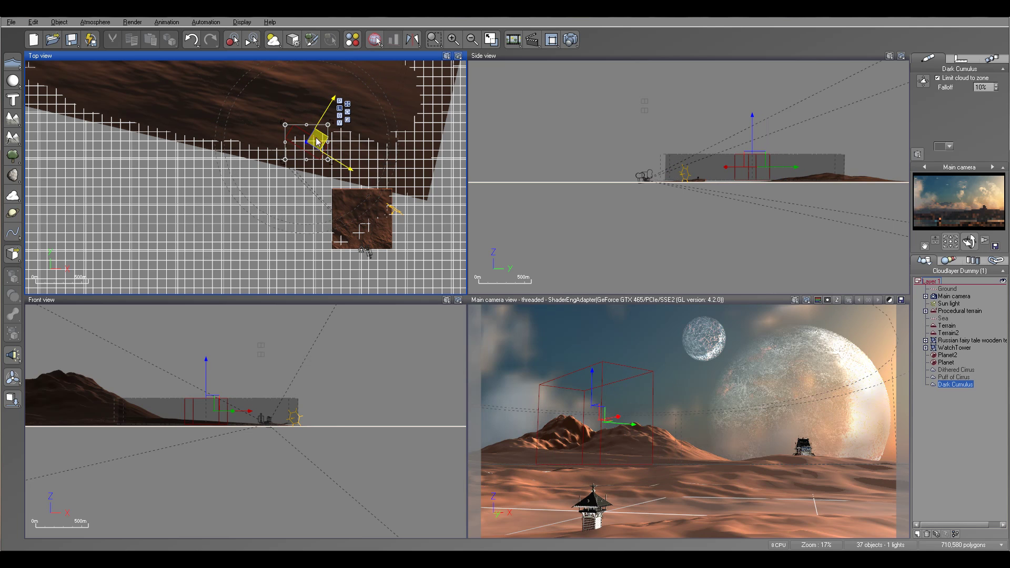
Step: Reduce the Dark Cumulus zone's height to about 282 m and shift the zone slightly right in the top view
{"action": "left_click_drag", "start_coordinate": [760, 159], "coordinate": [760, 163]}
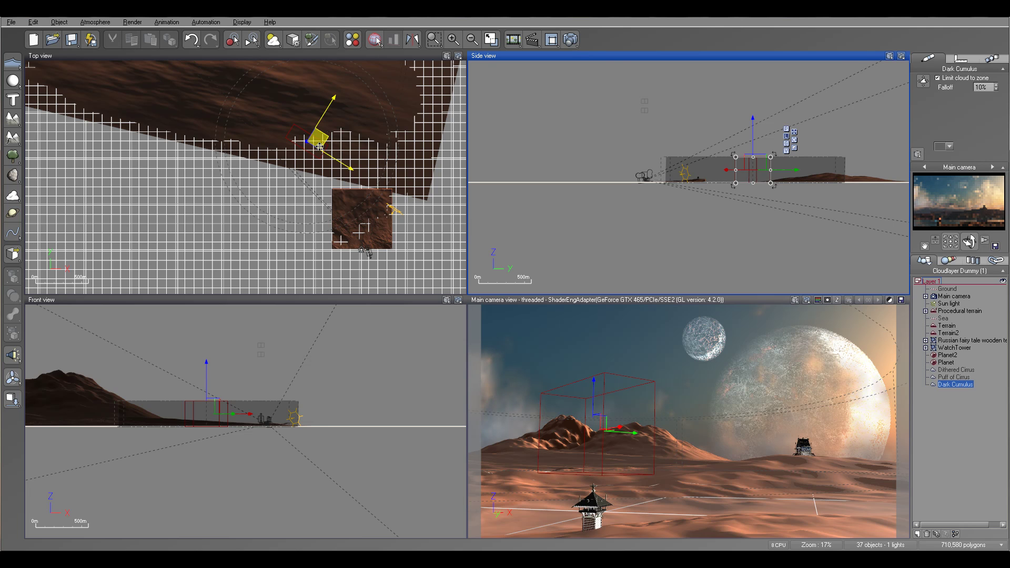
{"action": "scroll", "coordinate": [319, 147], "scroll_direction": "up", "scroll_amount": 3}
{"action": "left_click_drag", "start_coordinate": [201, 75], "coordinate": [206, 74]}
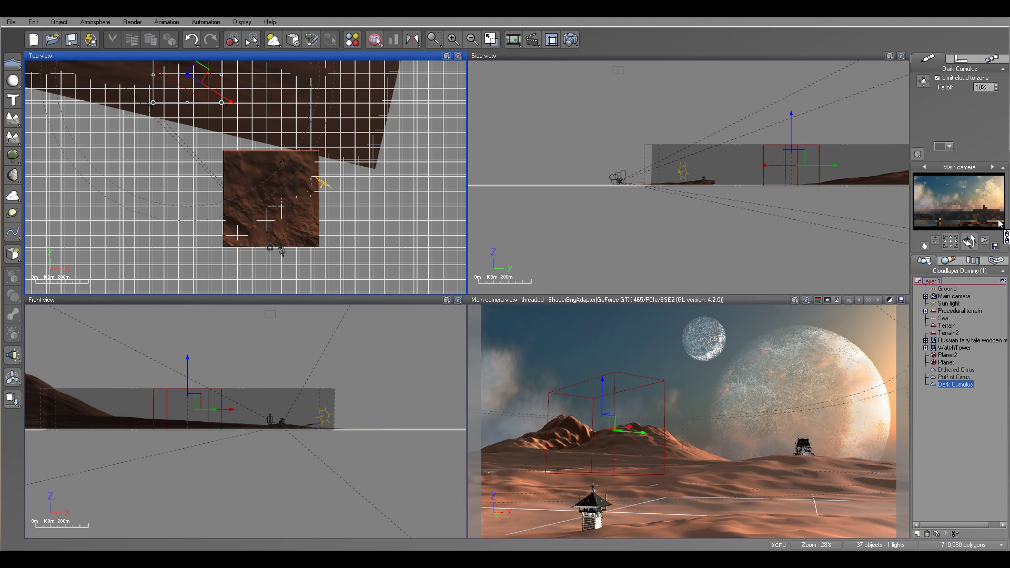
Step: Set fog ground density to 73%, fog mean altitude to 449.27 m, scattering anisotropy to 0.79 and glow intensity to 18% in the atmosphere
{"action": "left_click", "coordinate": [96, 23]}
{"action": "left_click", "coordinate": [124, 68]}
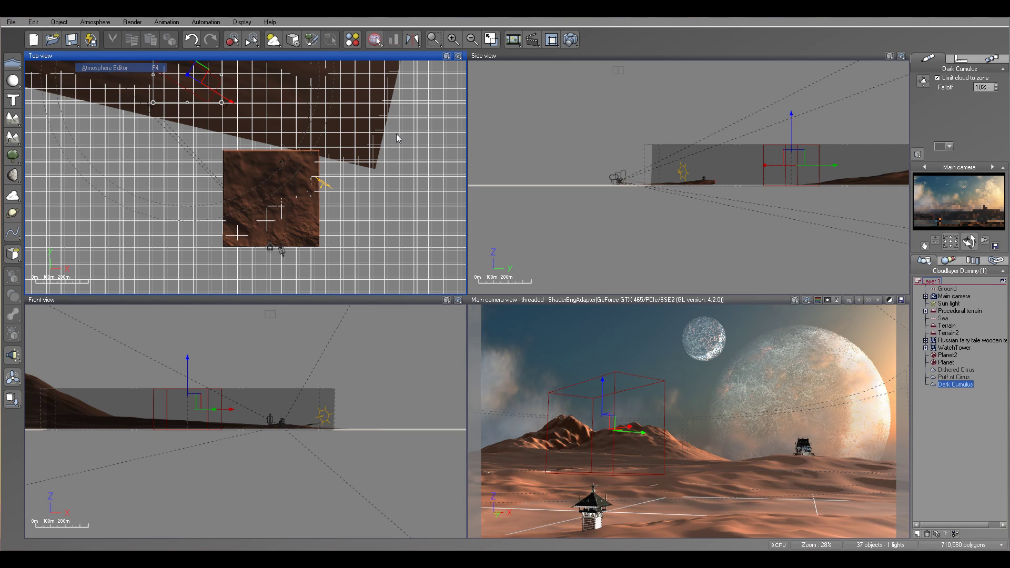
{"action": "left_click", "coordinate": [460, 197]}
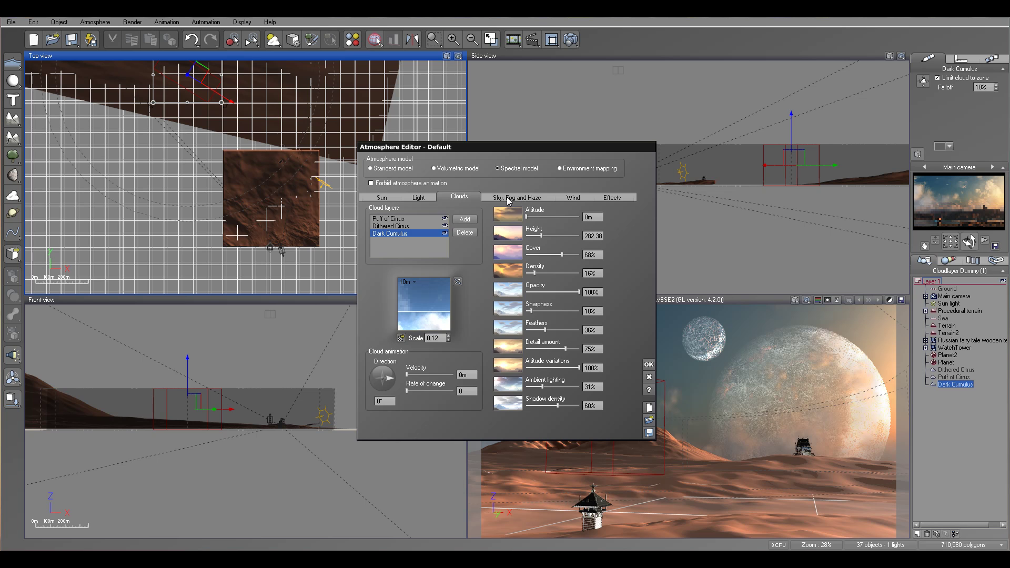
{"action": "left_click", "coordinate": [510, 198]}
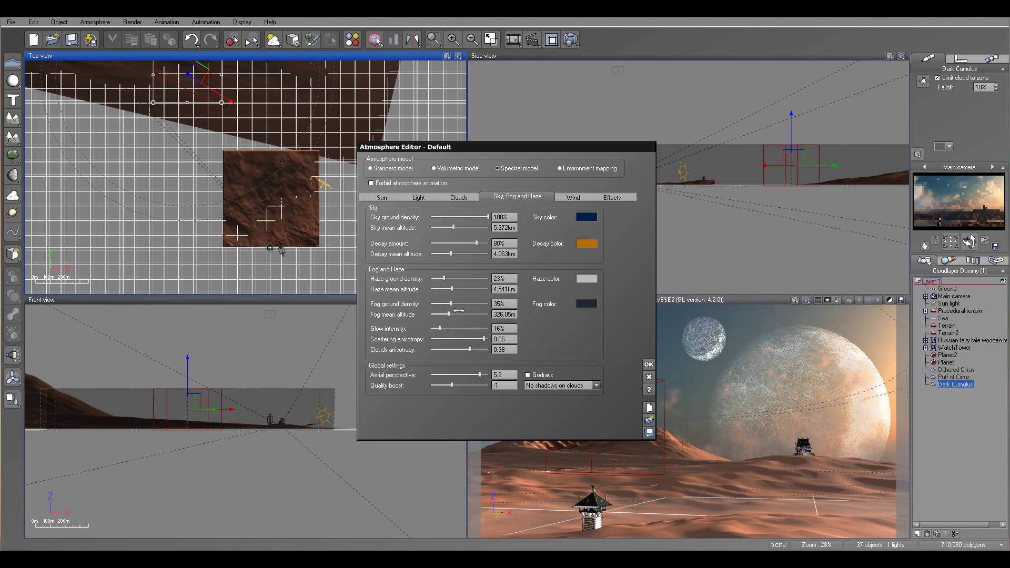
{"action": "mouse_move", "coordinate": [455, 304]}
{"action": "left_mouse_down"}
{"action": "mouse_move", "coordinate": [477, 304]}
{"action": "mouse_move", "coordinate": [452, 315]}
{"action": "left_mouse_up"}
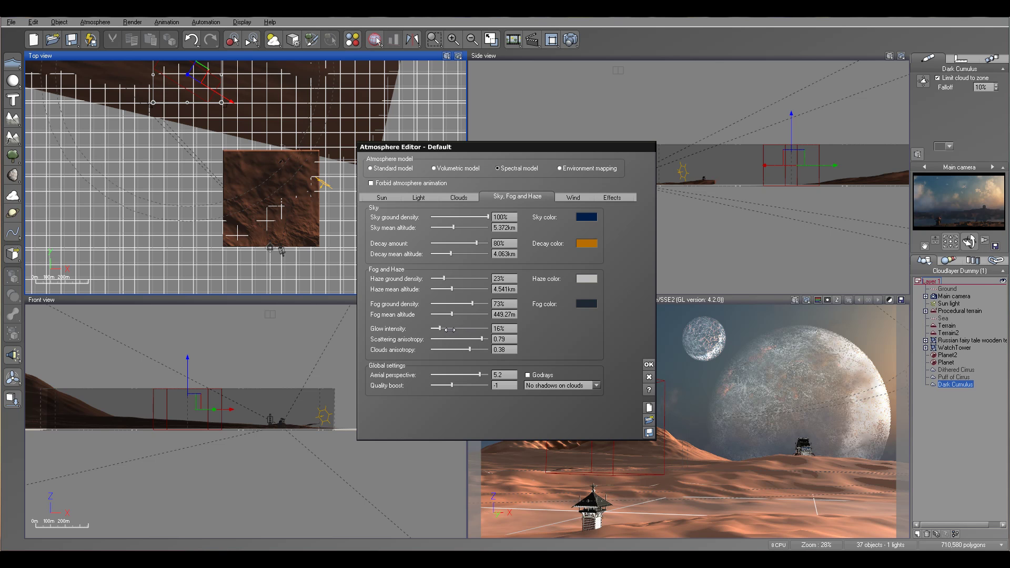
{"action": "left_click_drag", "start_coordinate": [450, 329], "coordinate": [451, 330]}
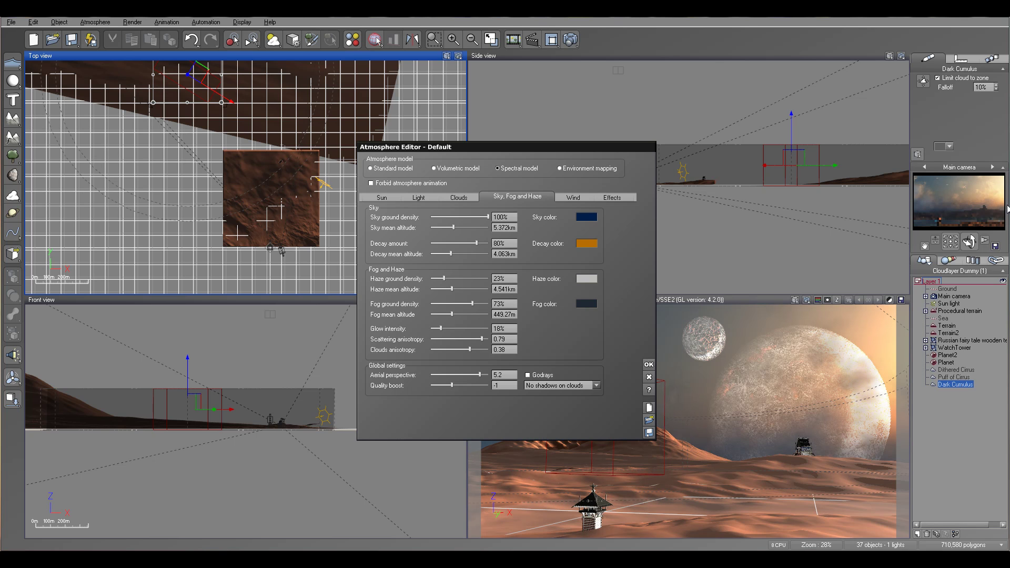
{"action": "left_click", "coordinate": [648, 366]}
Step: Move the large Planet to the left in the top view and fine-tune its position in the side view
{"action": "left_click", "coordinate": [946, 362]}
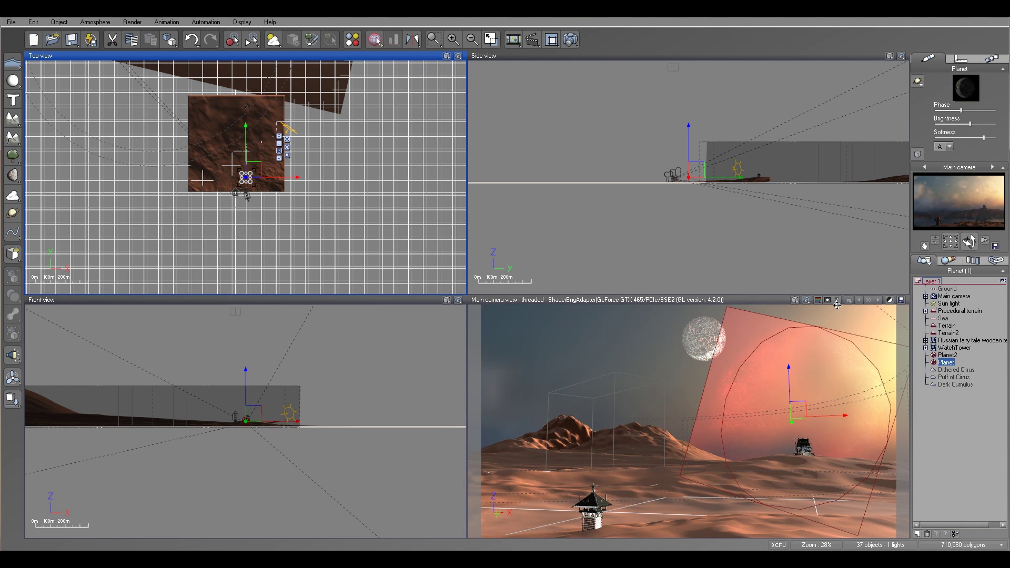
{"action": "right_click_drag", "start_coordinate": [251, 175], "coordinate": [284, 177]}
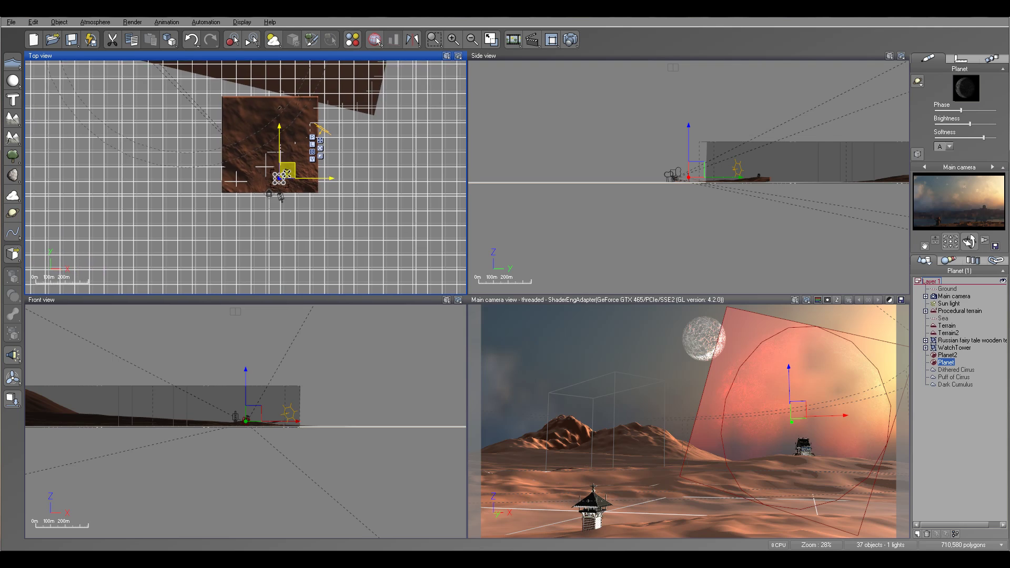
{"action": "scroll", "coordinate": [283, 176], "scroll_direction": "up", "scroll_amount": 5}
{"action": "left_click_drag", "start_coordinate": [283, 177], "coordinate": [298, 183]}
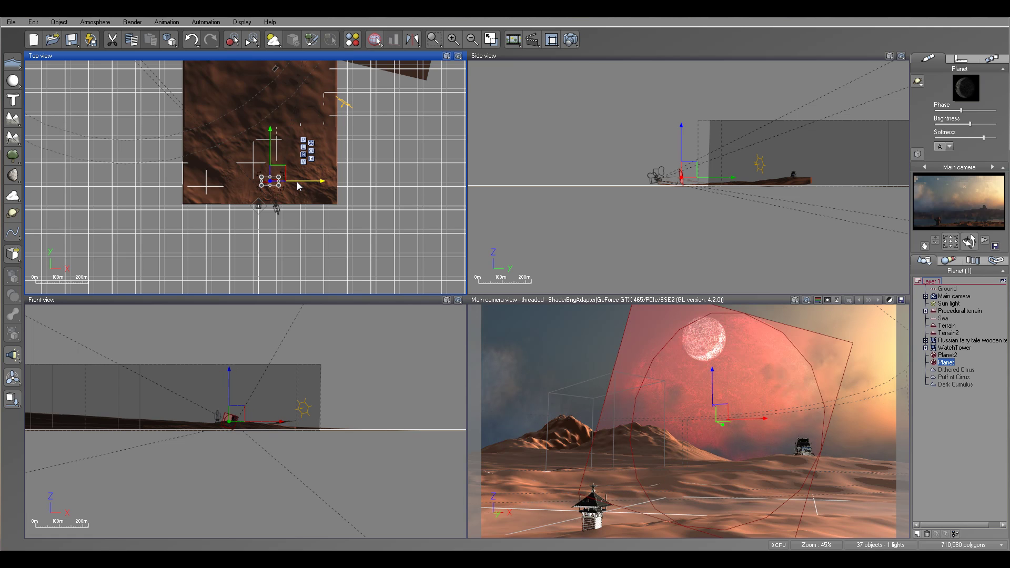
{"action": "scroll", "coordinate": [296, 183], "scroll_direction": "up", "scroll_amount": 2}
{"action": "scroll", "coordinate": [296, 183], "scroll_direction": "up", "scroll_amount": 4}
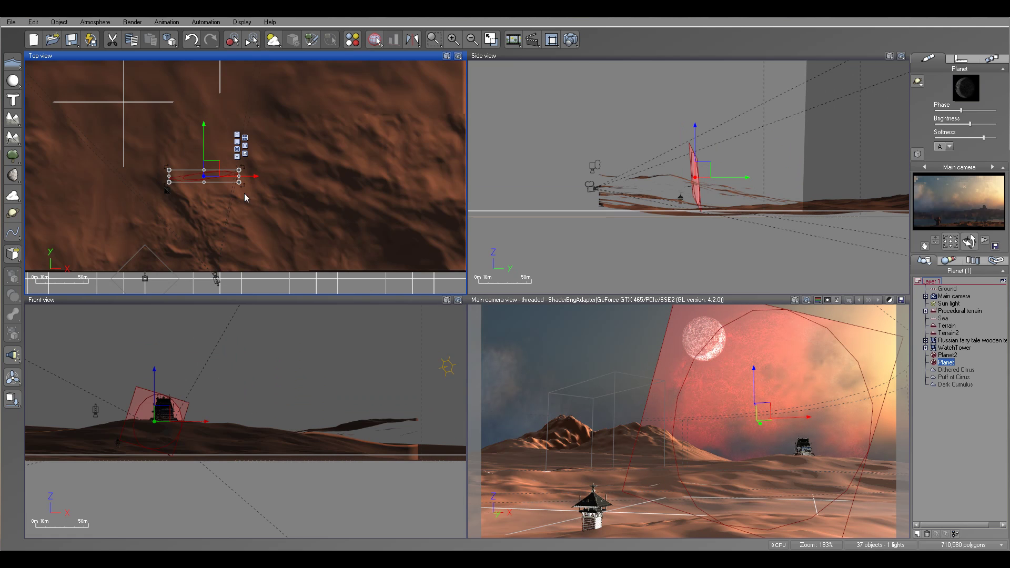
{"action": "left_click_drag", "start_coordinate": [355, 180], "coordinate": [354, 179]}
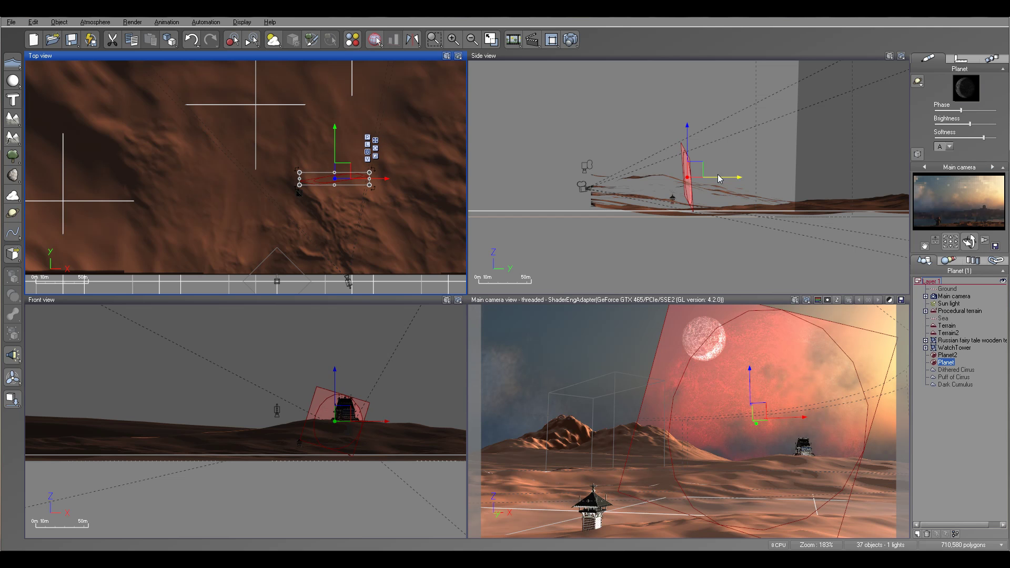
{"action": "left_click", "coordinate": [698, 169]}
{"action": "left_click_drag", "start_coordinate": [700, 169], "coordinate": [717, 180]}
Step: Shift Planet2 left in the top view so it sits at the large Planet's upper-left edge
{"action": "left_click", "coordinate": [952, 356]}
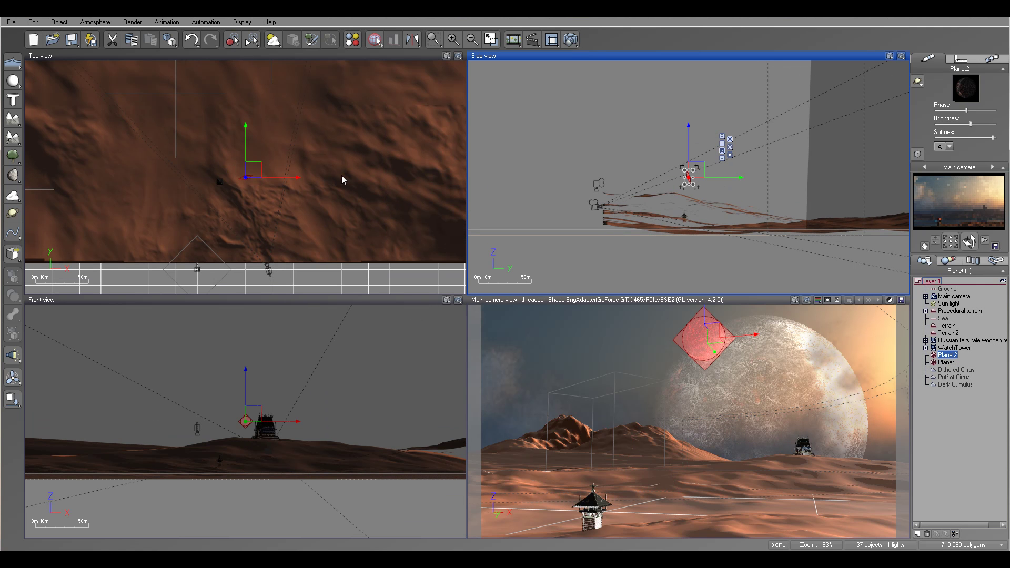
{"action": "left_click_drag", "start_coordinate": [275, 176], "coordinate": [265, 176]}
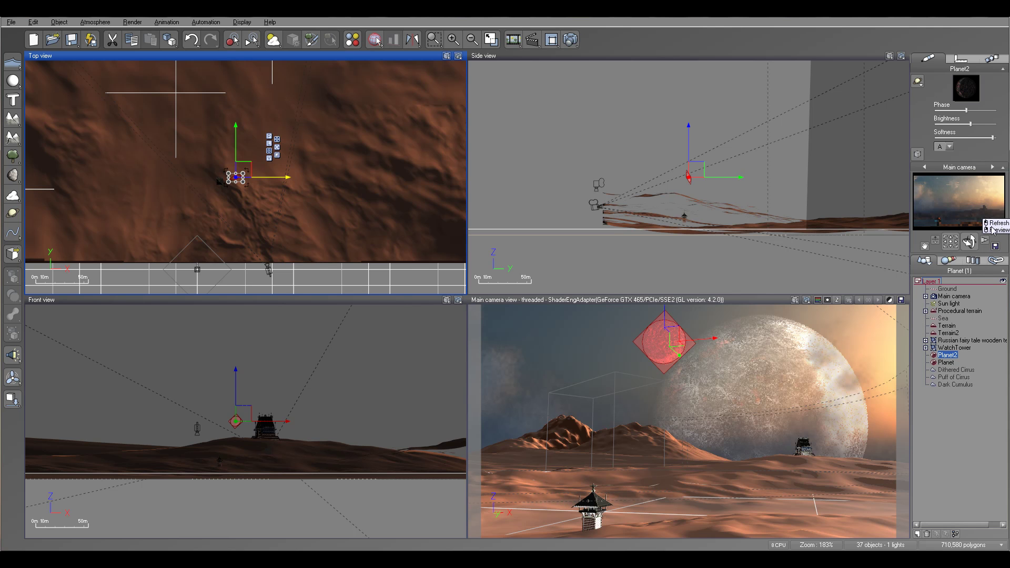
Step: Lower the main camera to a height of 22.1 m and turn its view slightly to the right
{"action": "left_click", "coordinate": [955, 296]}
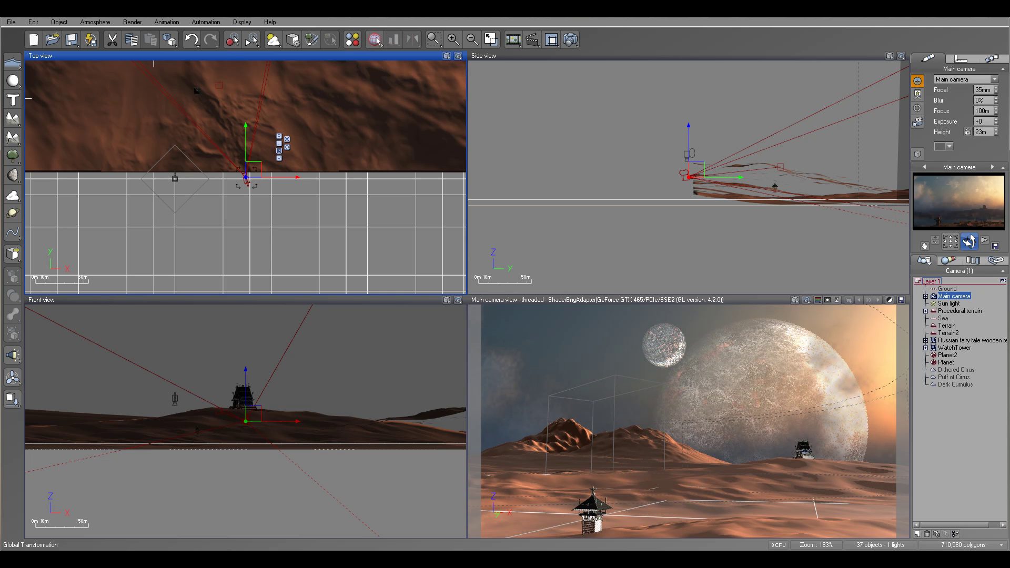
{"action": "left_click_drag", "start_coordinate": [970, 241], "coordinate": [970, 240]}
{"action": "scroll", "coordinate": [672, 192], "scroll_direction": "up", "scroll_amount": 3}
{"action": "left_click_drag", "start_coordinate": [689, 137], "coordinate": [688, 140]}
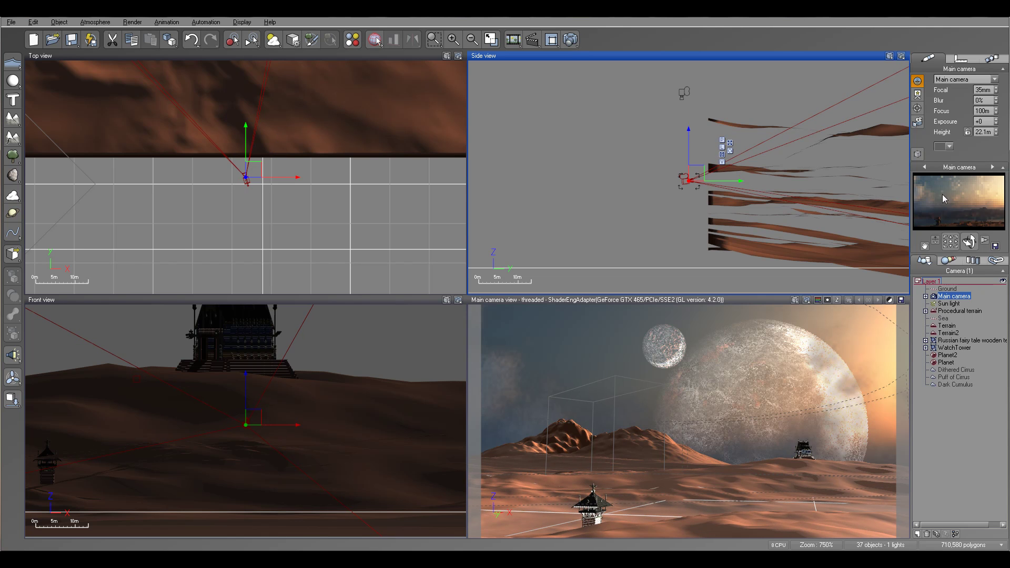
{"action": "left_click_drag", "start_coordinate": [970, 242], "coordinate": [981, 242]}
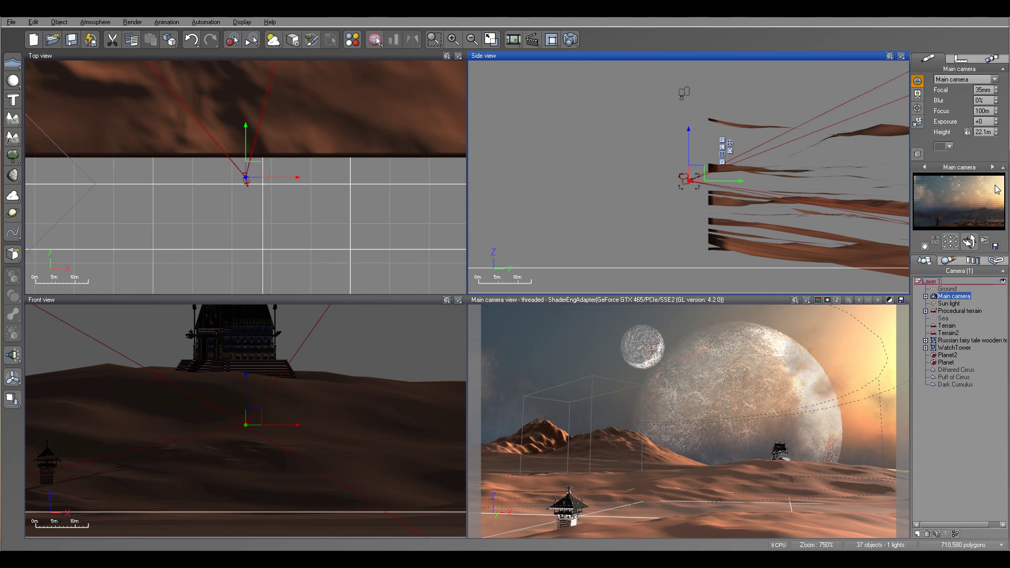
Step: Turn the main camera slightly to the left and run a test render at 800x450, stopping it partway
{"action": "left_click_drag", "start_coordinate": [969, 246], "coordinate": [957, 247]}
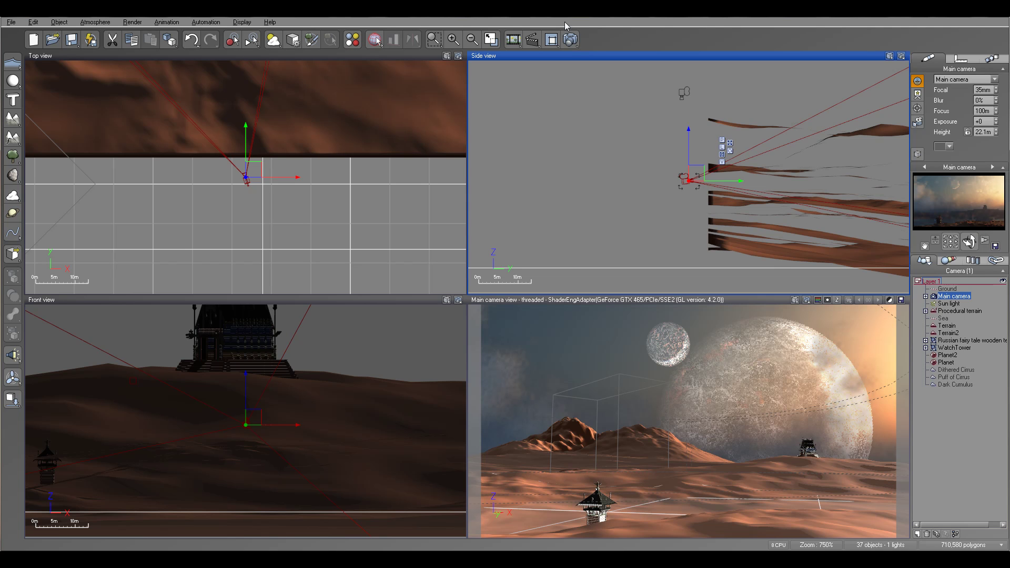
{"action": "left_click", "coordinate": [570, 40]}
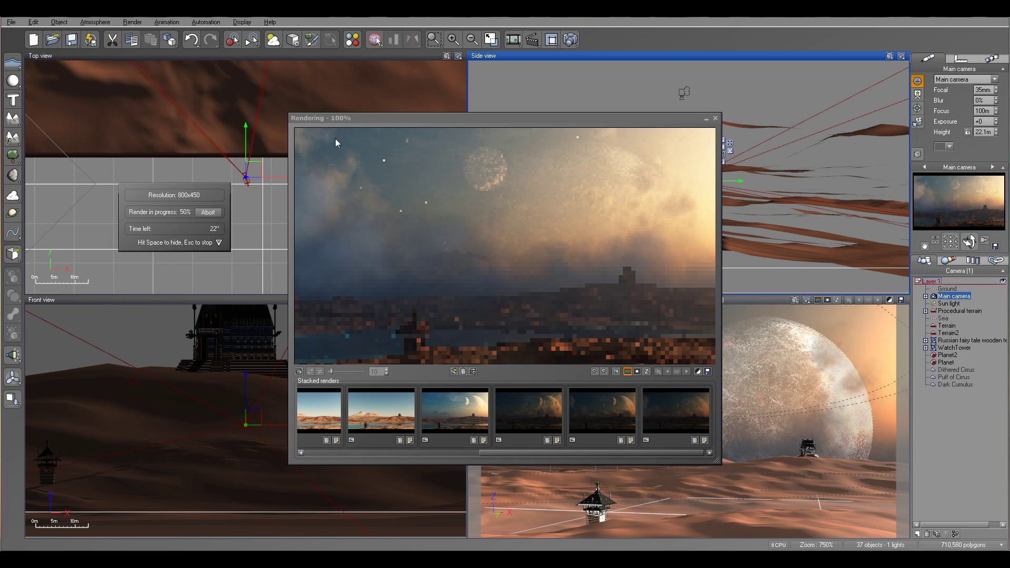
{"action": "left_click", "coordinate": [652, 283]}
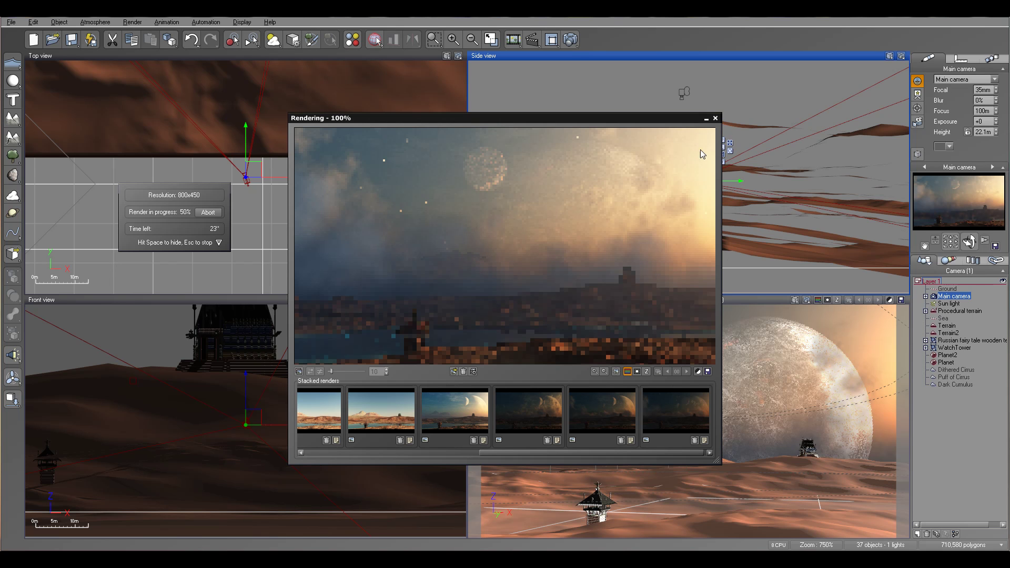
{"action": "key", "text": "Escape"}
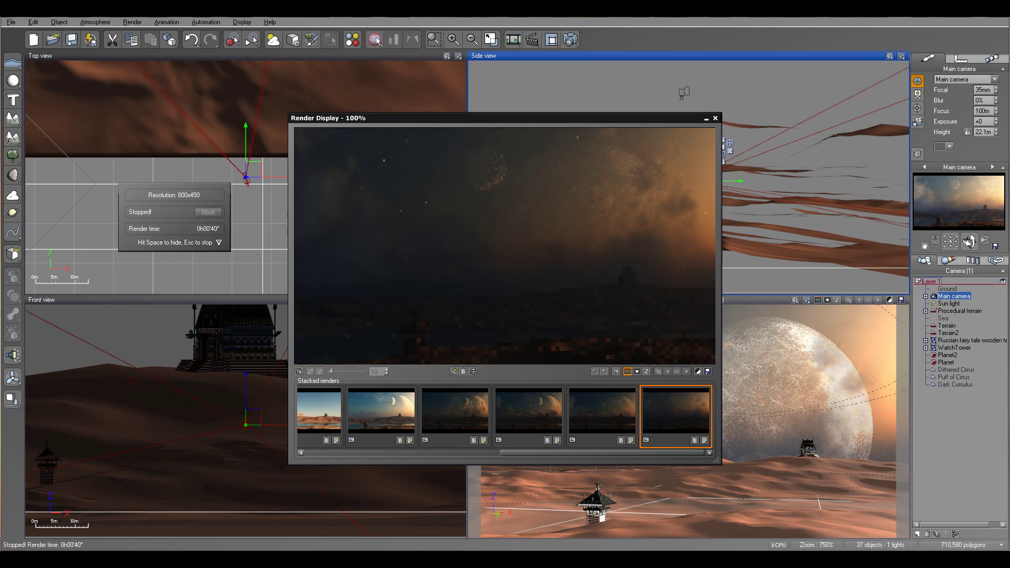
{"action": "key", "text": "Escape"}
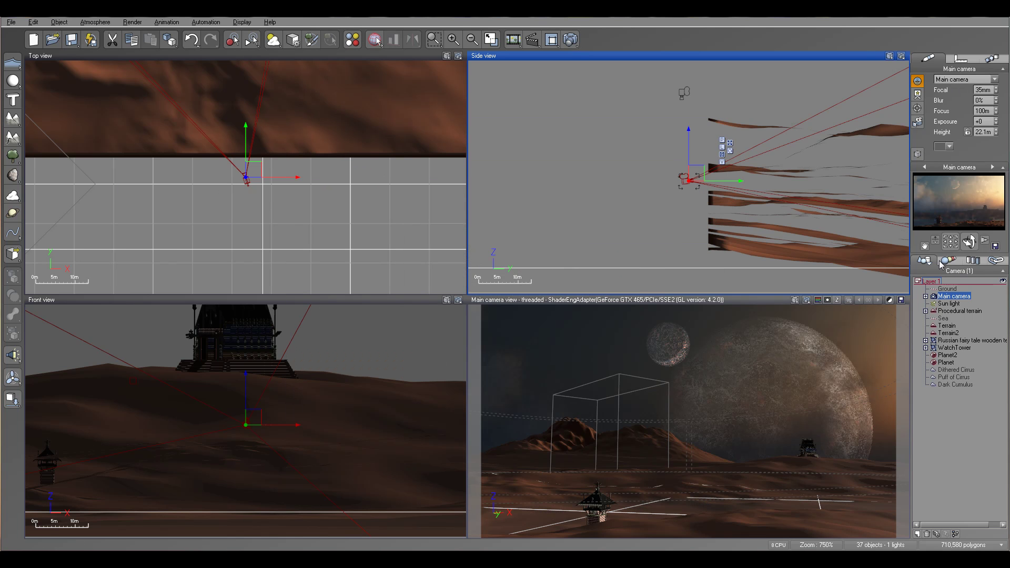
Step: Reduce the height of the Dark Cumulus cloud zone in the side view by lowering its upper edge
{"action": "left_click", "coordinate": [951, 385]}
{"action": "right_click_drag", "start_coordinate": [617, 138], "coordinate": [656, 131]}
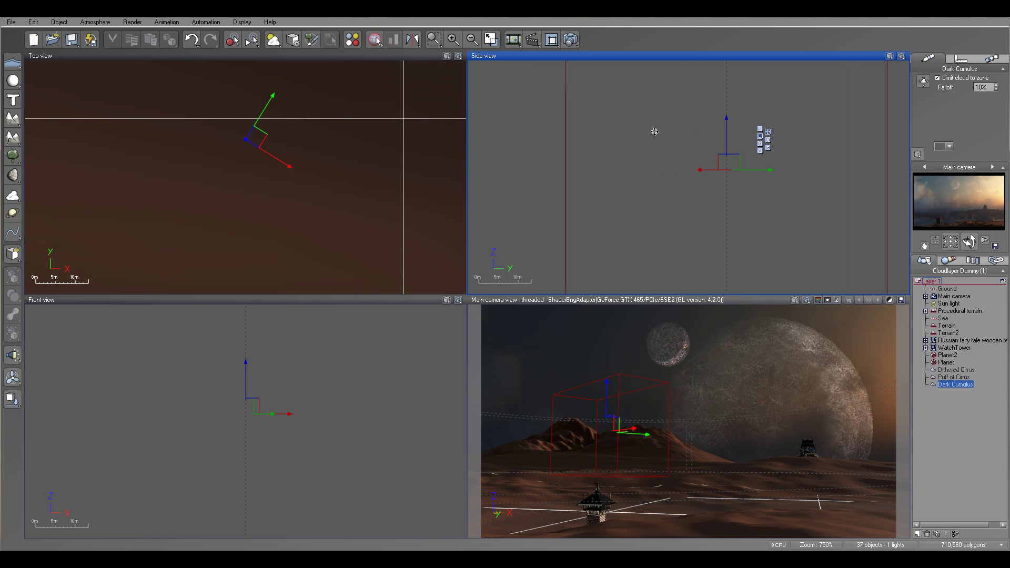
{"action": "scroll", "coordinate": [656, 133], "scroll_direction": "down", "scroll_amount": 5}
{"action": "scroll", "coordinate": [679, 134], "scroll_direction": "down", "scroll_amount": 3}
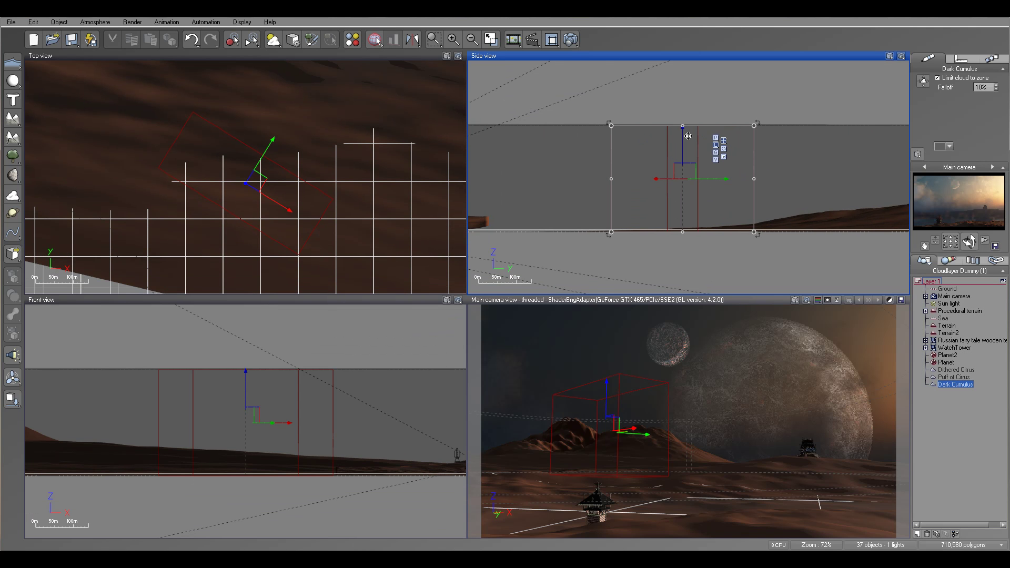
{"action": "left_click_drag", "start_coordinate": [683, 125], "coordinate": [685, 148]}
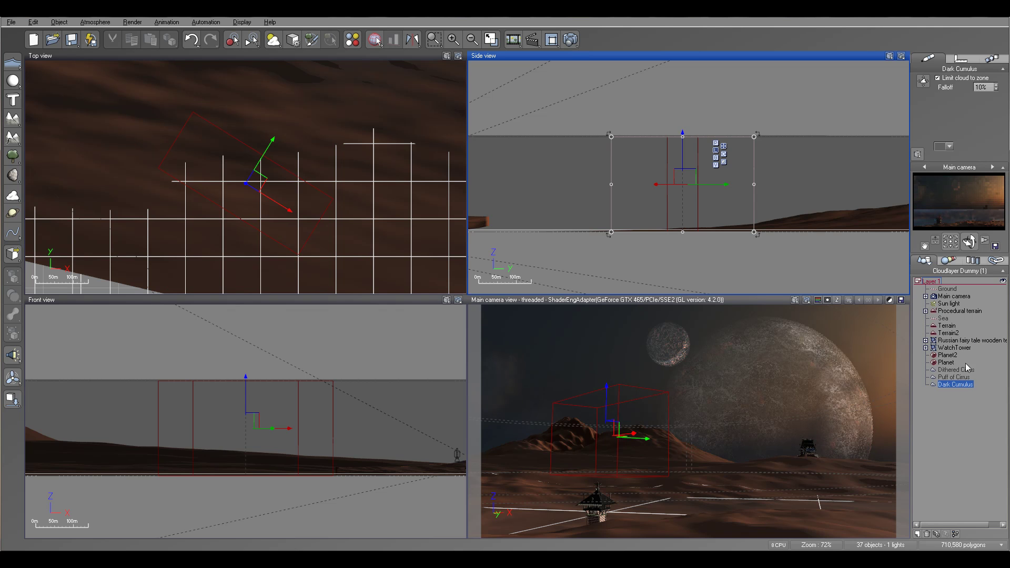
Step: Enlarge the Terrain2 mountain in the side view and shift it slightly left in the top view
{"action": "left_click", "coordinate": [949, 333]}
{"action": "right_click_drag", "start_coordinate": [787, 126], "coordinate": [800, 192]}
{"action": "right_click_drag", "start_coordinate": [800, 192], "coordinate": [746, 150], "text": "ctrl"}
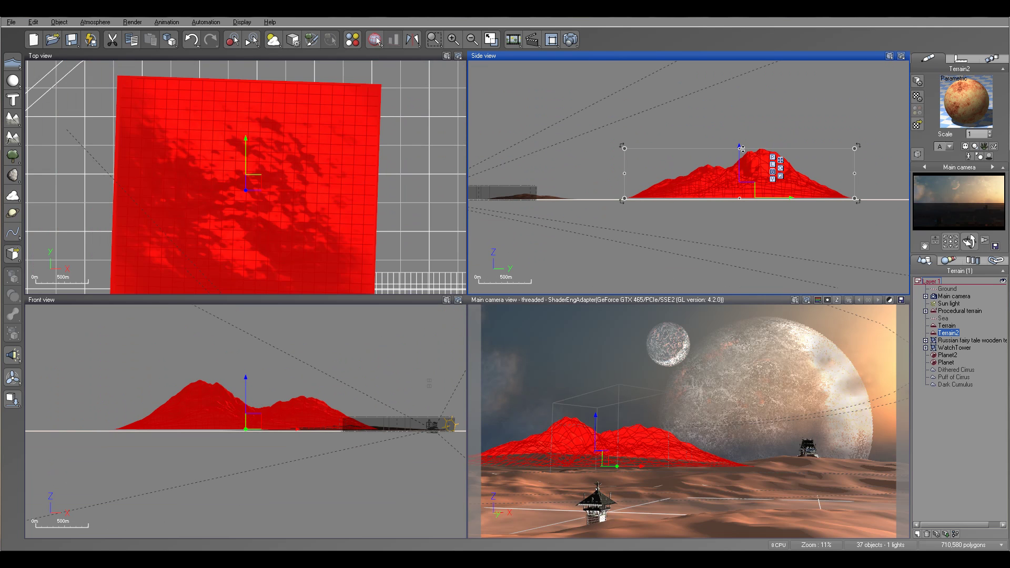
{"action": "left_click_drag", "start_coordinate": [741, 149], "coordinate": [741, 144]}
{"action": "left_click_drag", "start_coordinate": [853, 142], "coordinate": [879, 136]}
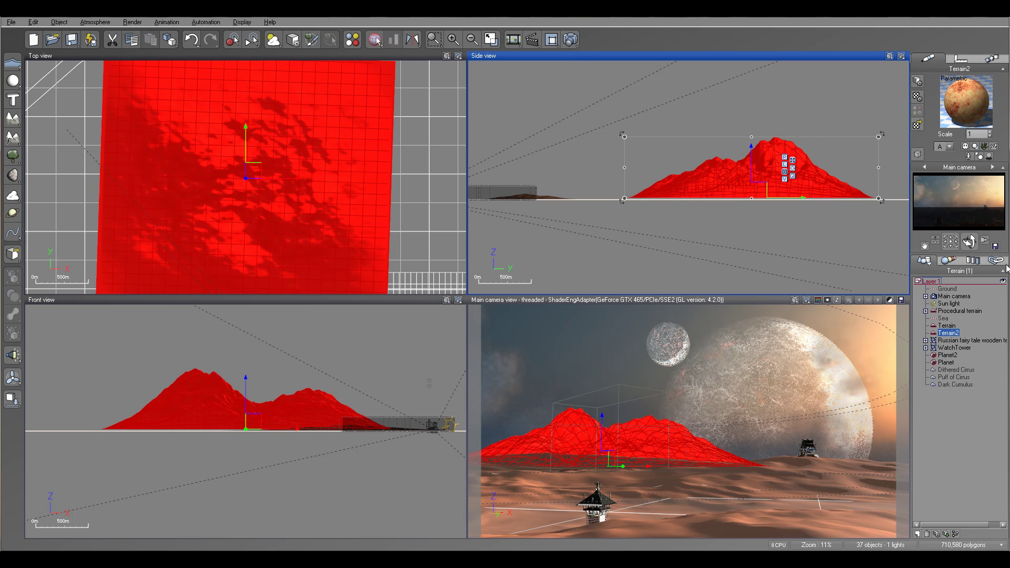
{"action": "left_click_drag", "start_coordinate": [253, 170], "coordinate": [234, 170]}
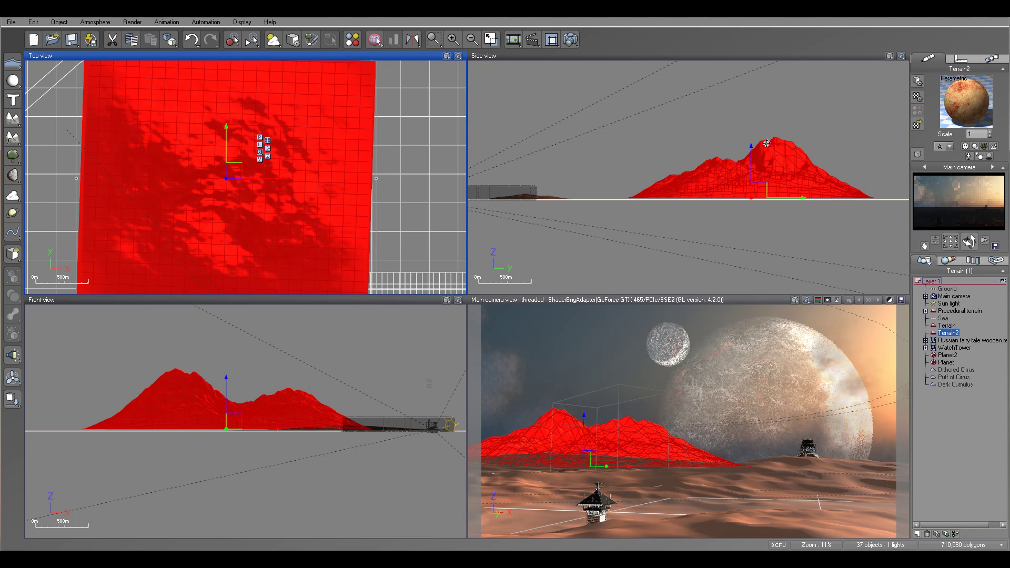
{"action": "left_click_drag", "start_coordinate": [751, 137], "coordinate": [751, 137]}
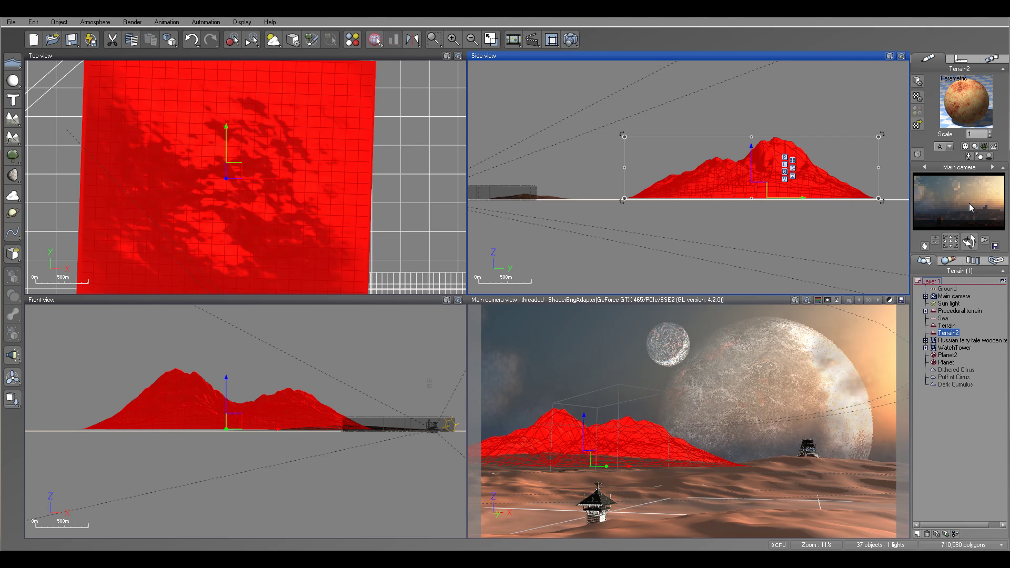
Step: Raise the Sun light in the side view and fine-tune its height
{"action": "double_click", "coordinate": [951, 305]}
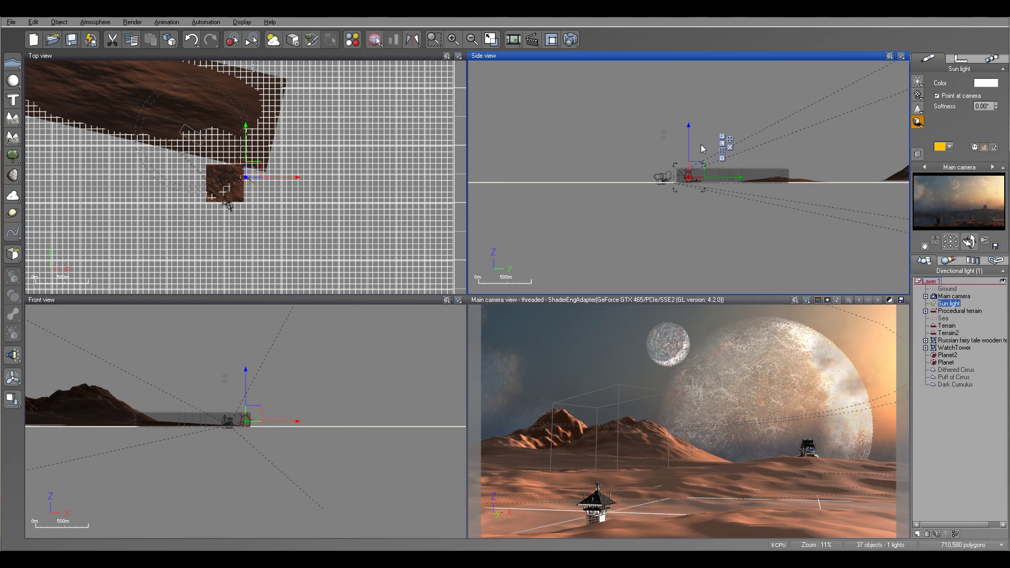
{"action": "scroll", "coordinate": [684, 190], "scroll_direction": "up", "scroll_amount": 8}
{"action": "right_click_drag", "start_coordinate": [689, 163], "coordinate": [715, 108]}
{"action": "left_click_drag", "start_coordinate": [742, 125], "coordinate": [742, 108]}
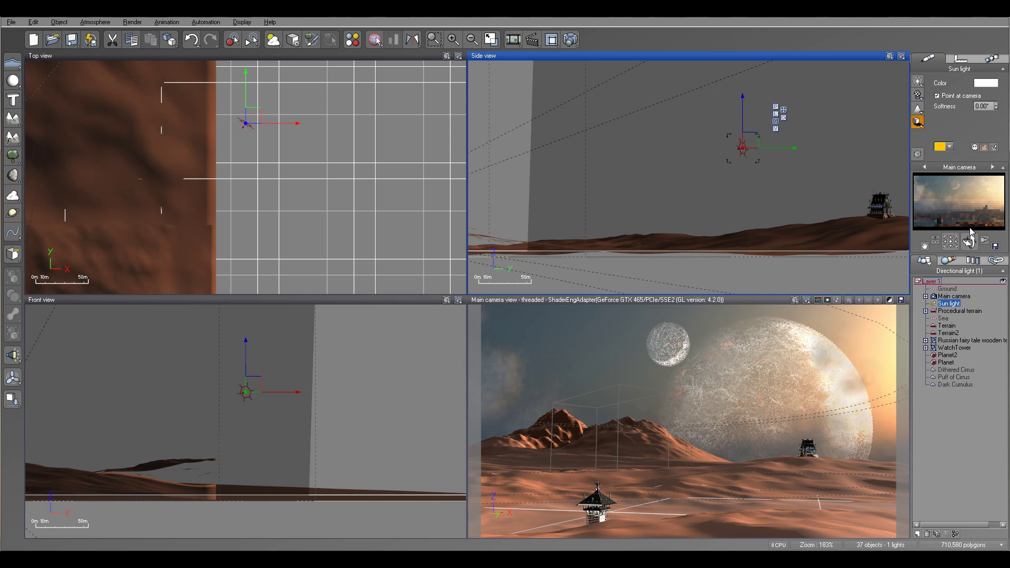
{"action": "left_click_drag", "start_coordinate": [743, 109], "coordinate": [743, 113]}
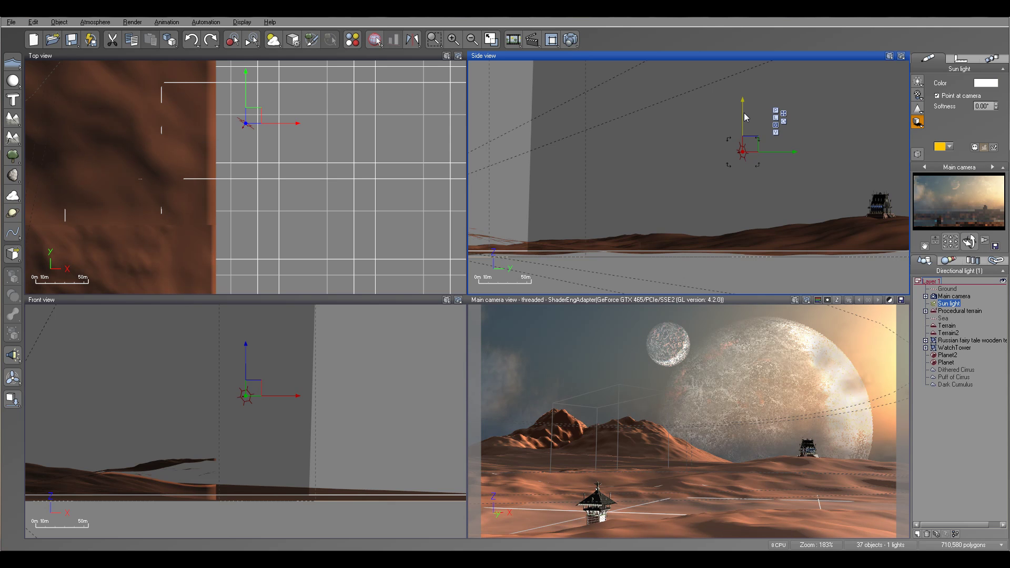
Step: Increase the large Planet's brightness slightly and tilt the main camera slightly downward
{"action": "left_click", "coordinate": [947, 363]}
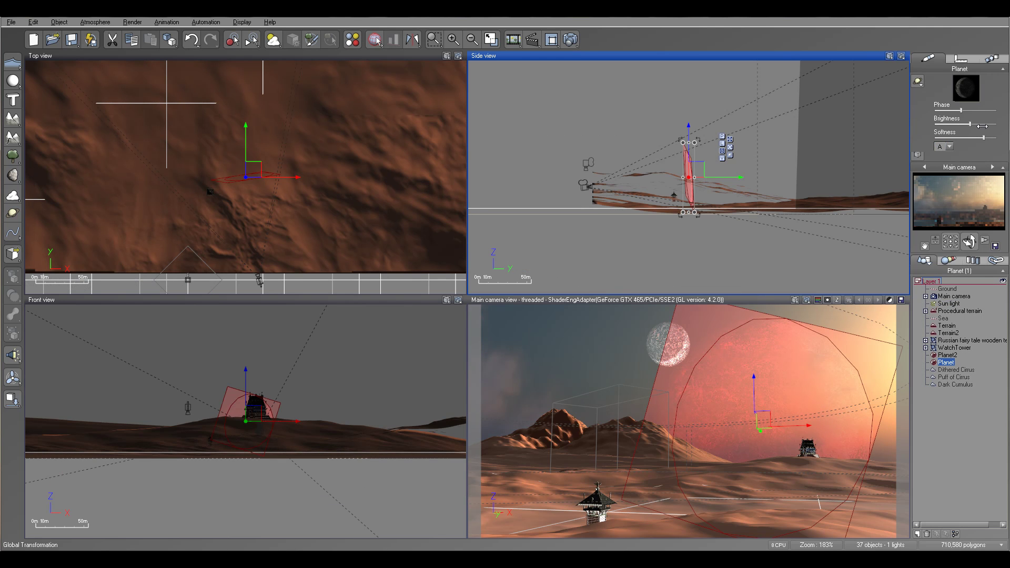
{"action": "left_click_drag", "start_coordinate": [983, 126], "coordinate": [980, 124]}
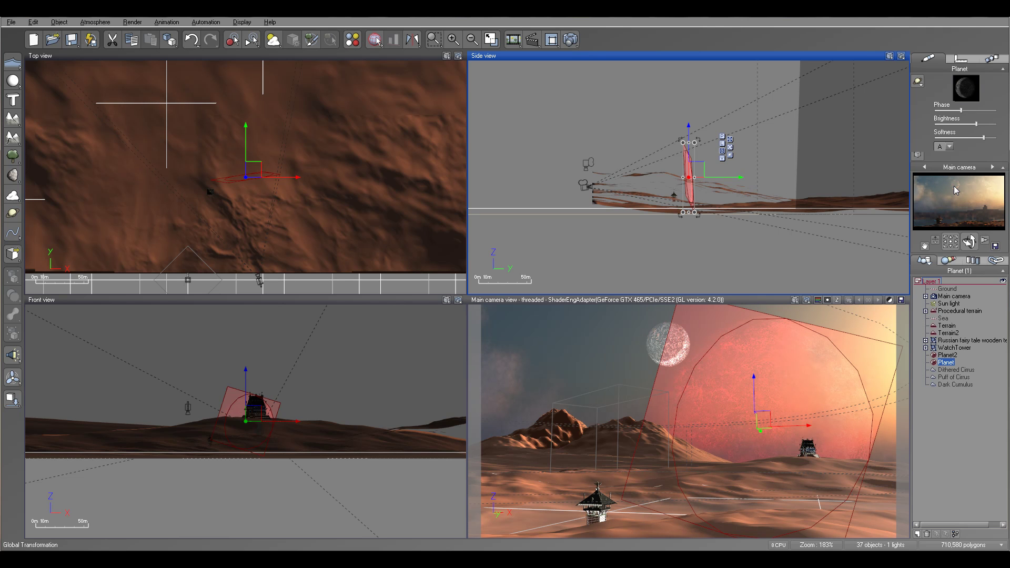
{"action": "left_click", "coordinate": [955, 296]}
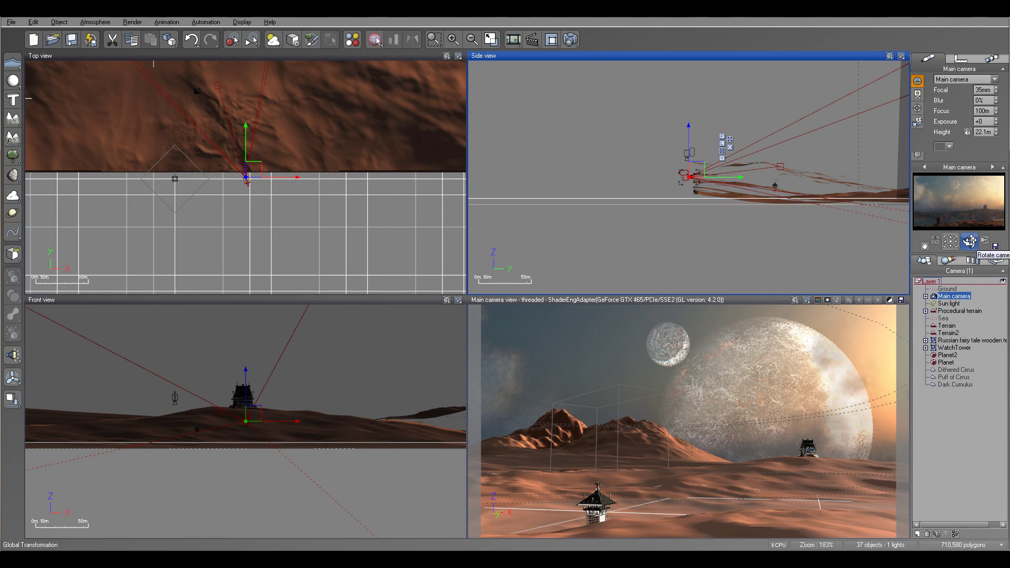
{"action": "left_click_drag", "start_coordinate": [970, 241], "coordinate": [970, 242]}
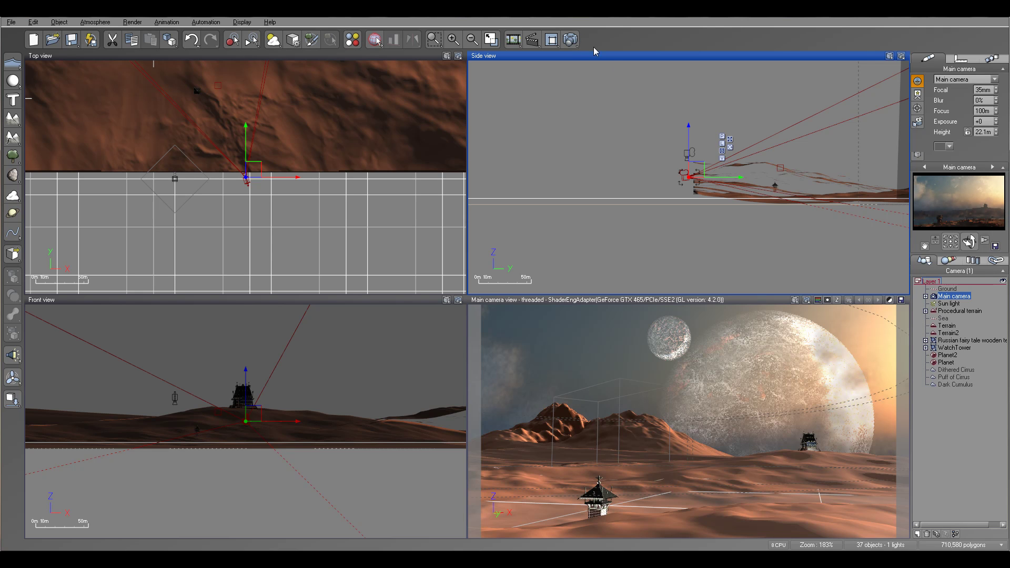
Step: Set the render options to the Final quality preset with a picture size of 1600x900
{"action": "left_click", "coordinate": [570, 41]}
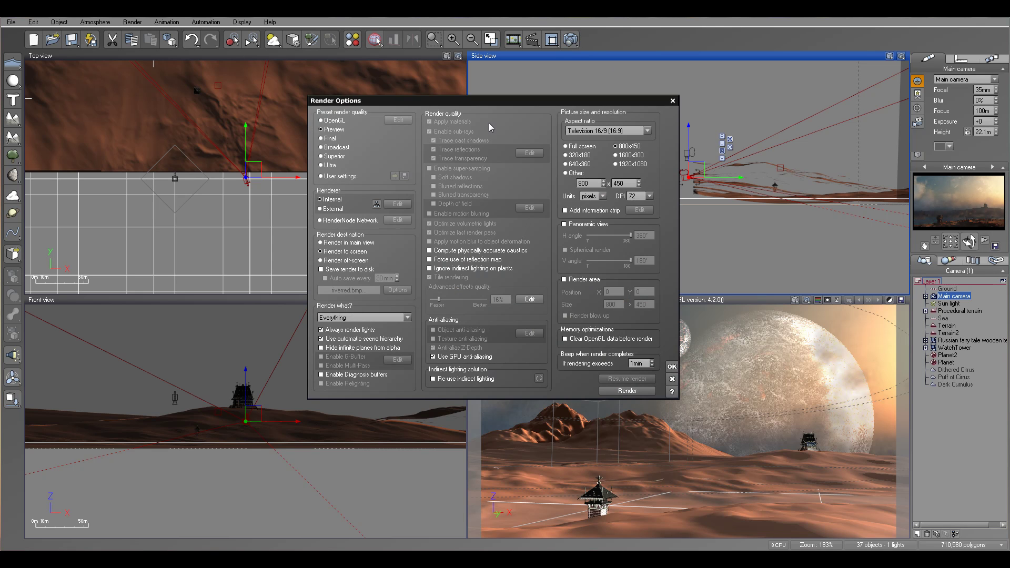
{"action": "left_click", "coordinate": [330, 138]}
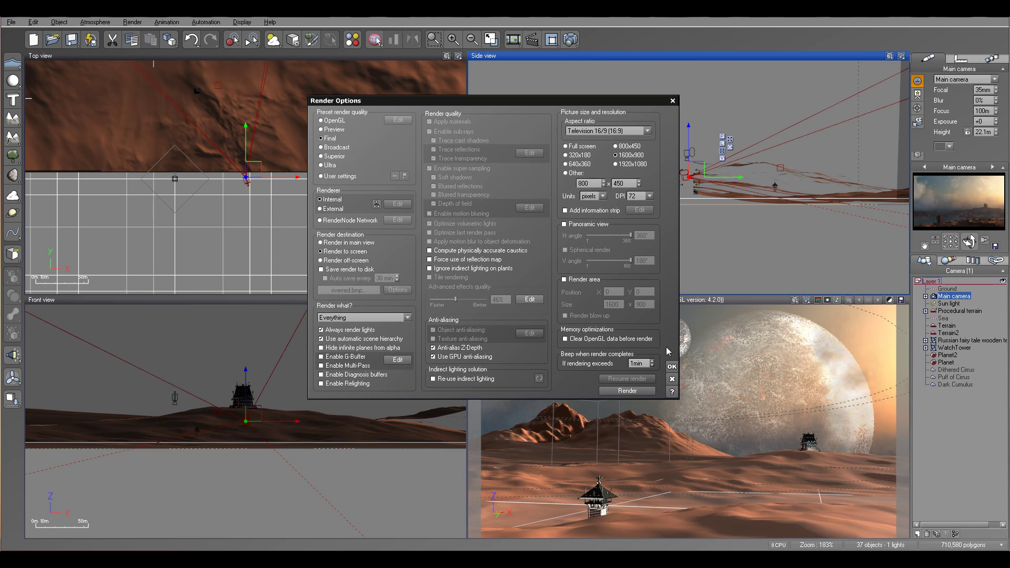
{"action": "left_click", "coordinate": [672, 368]}
Step: Set the quality boost in the atmosphere's global settings to 0, check its light settings and accept the atmosphere
{"action": "left_click", "coordinate": [94, 22]}
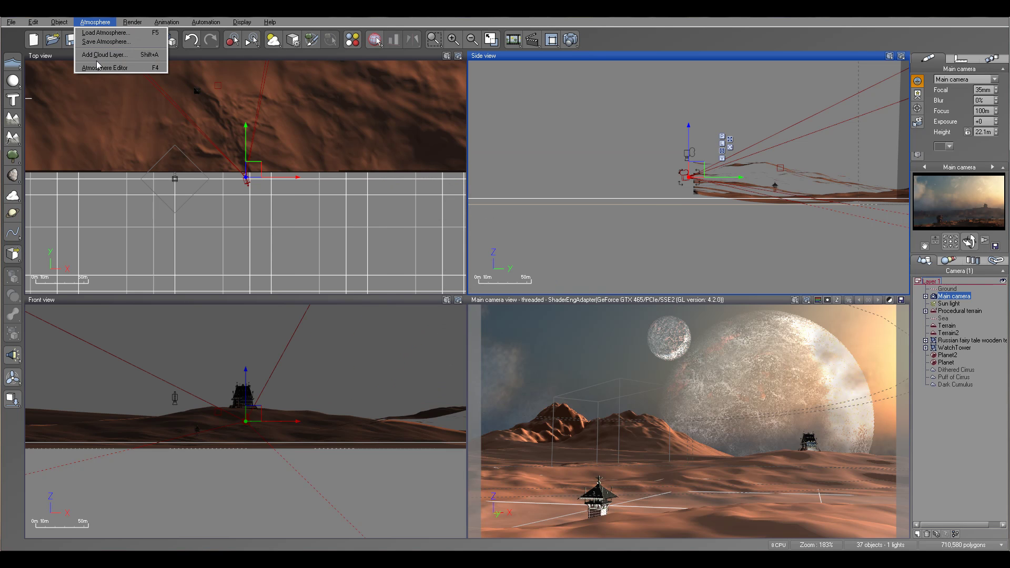
{"action": "left_click", "coordinate": [102, 68]}
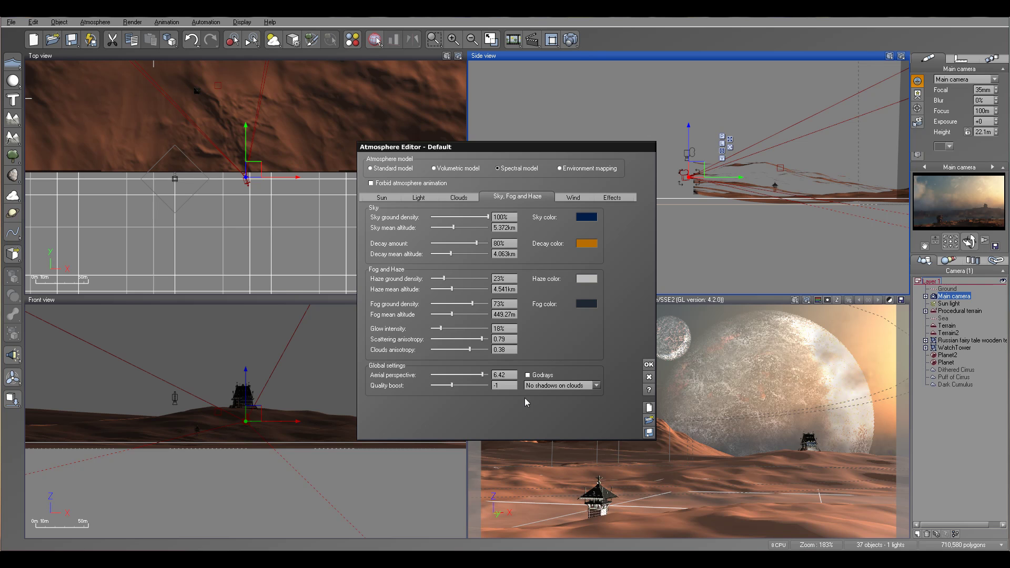
{"action": "left_click", "coordinate": [504, 385]}
{"action": "type", "text": "0"}
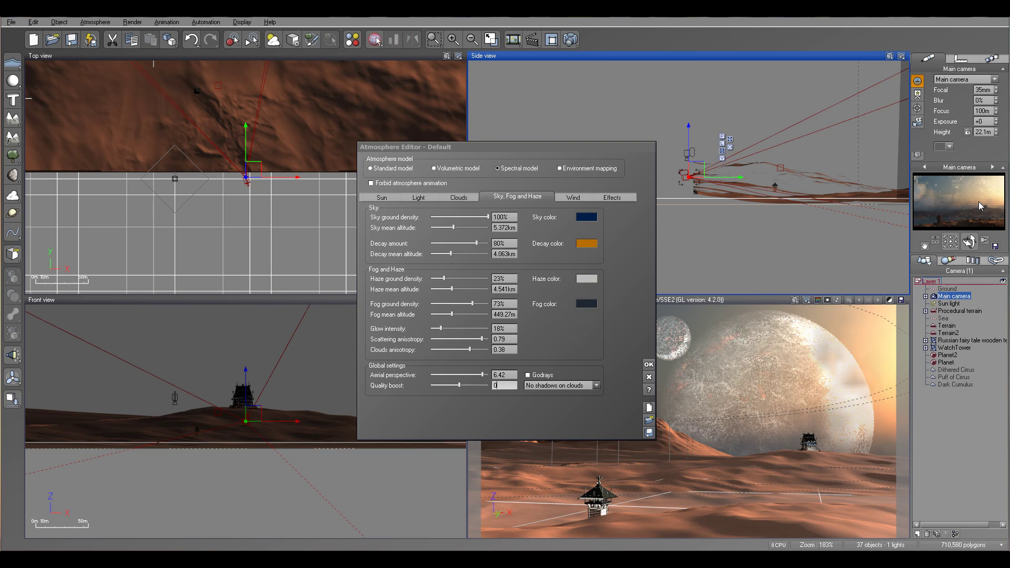
{"action": "left_click", "coordinate": [424, 200]}
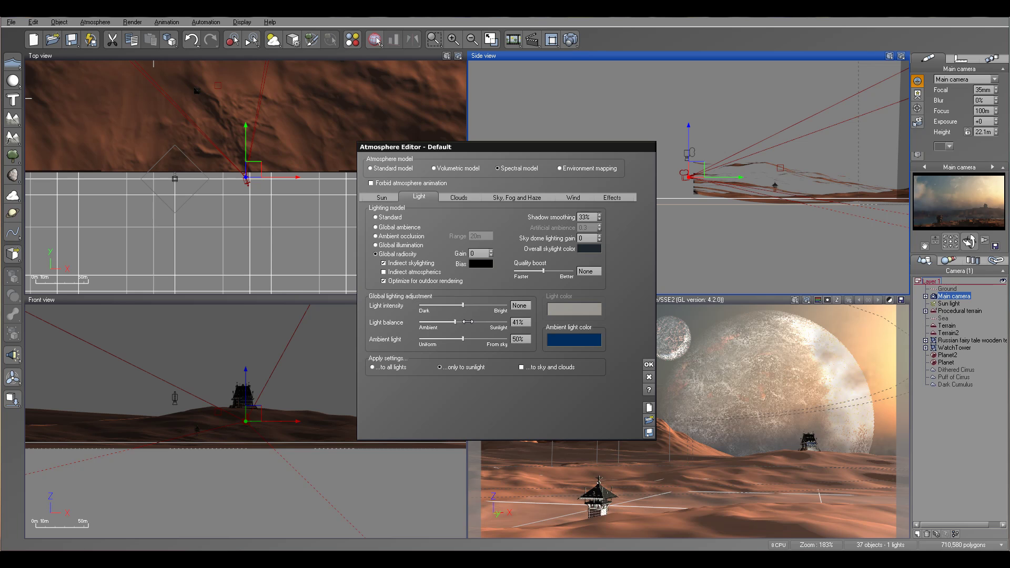
{"action": "left_click", "coordinate": [649, 364]}
Step: Start rendering the scene at Final quality and 1600x900
{"action": "right_click", "coordinate": [568, 37]}
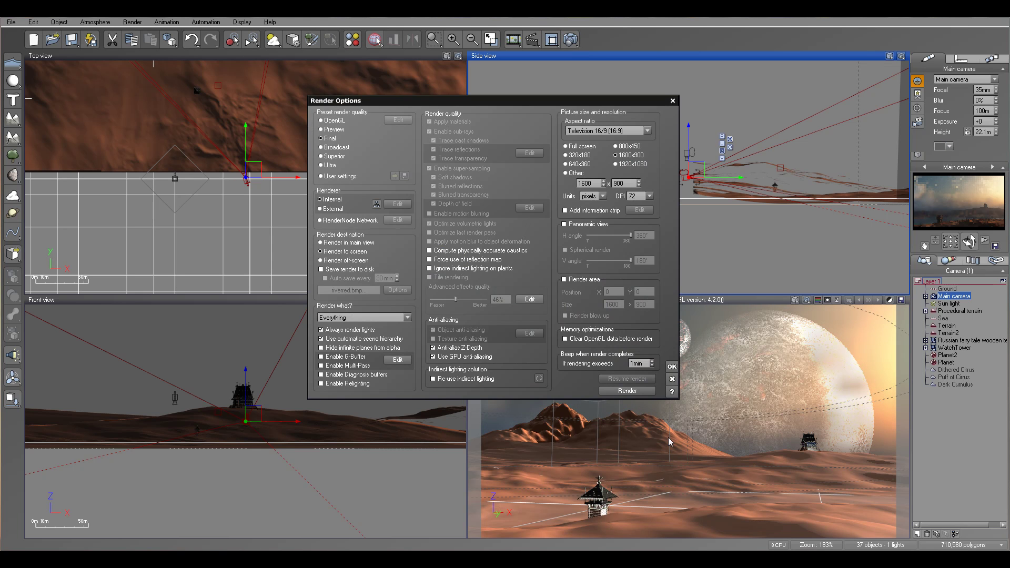
{"action": "left_click", "coordinate": [626, 391]}
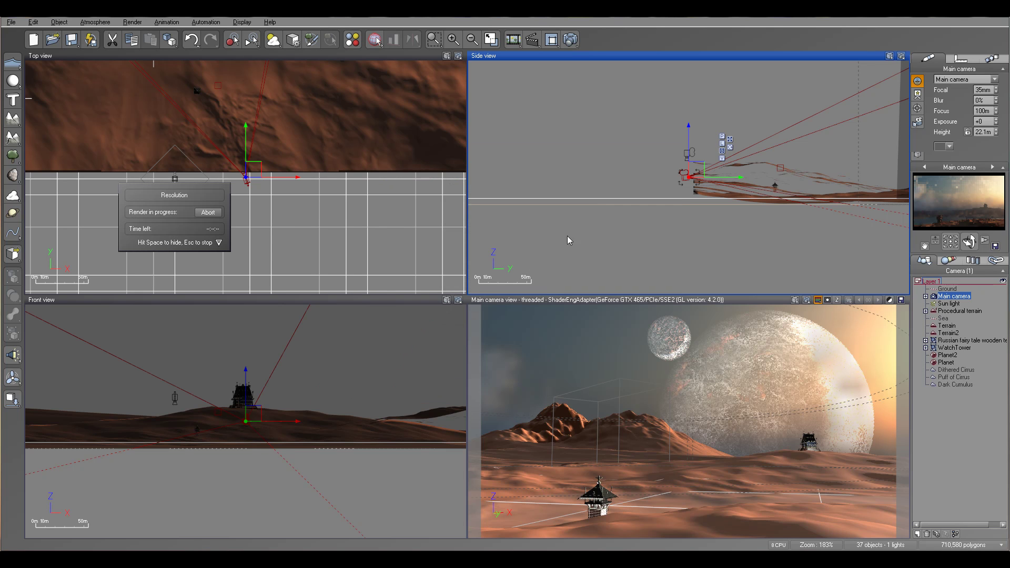